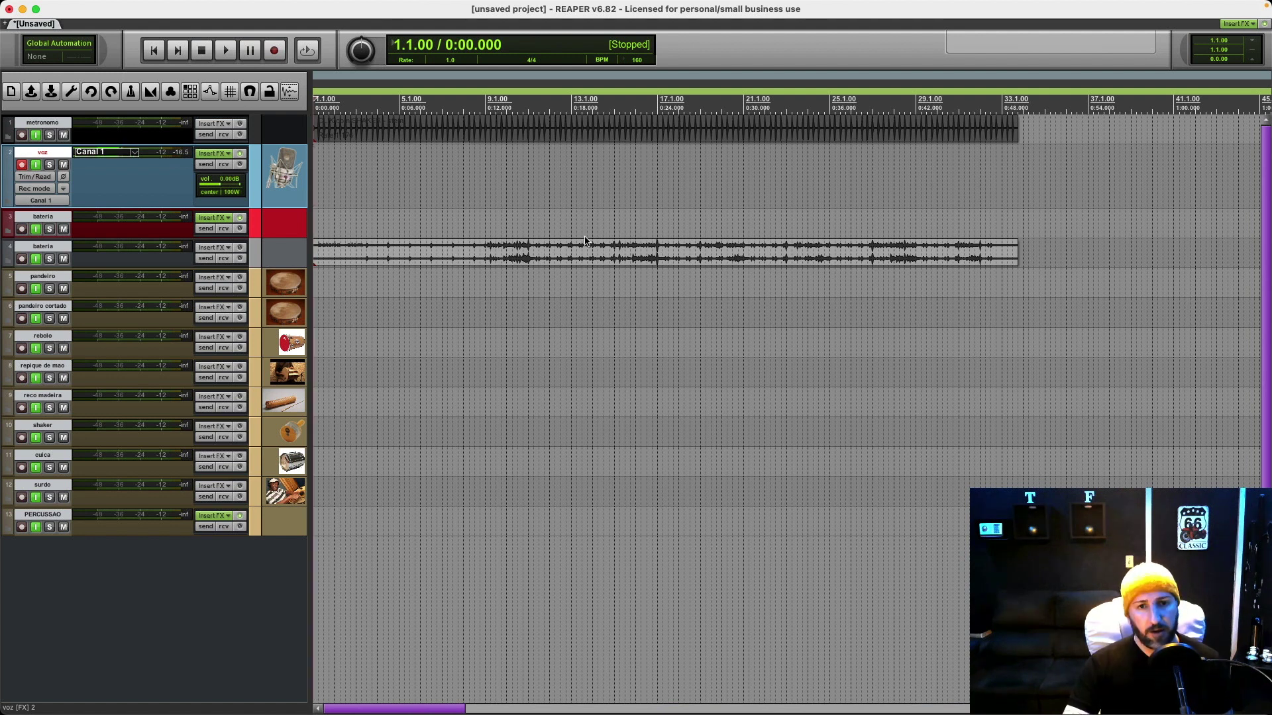
# Step: Trim the end of the bateria stem item back to about bar 33, and select the red bateria track
pyautogui.click(1012, 251)
pyautogui.moveTo(1012, 251); pyautogui.dragTo(996, 251)
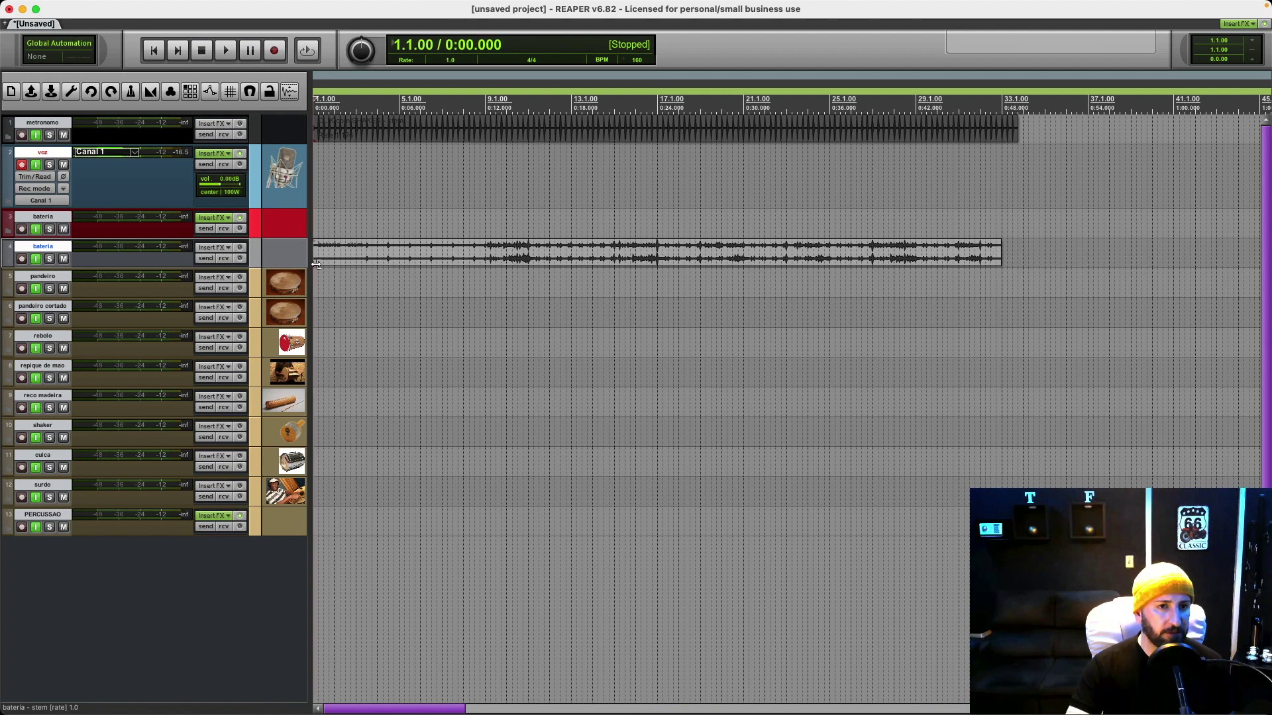
pyautogui.click(275, 170)
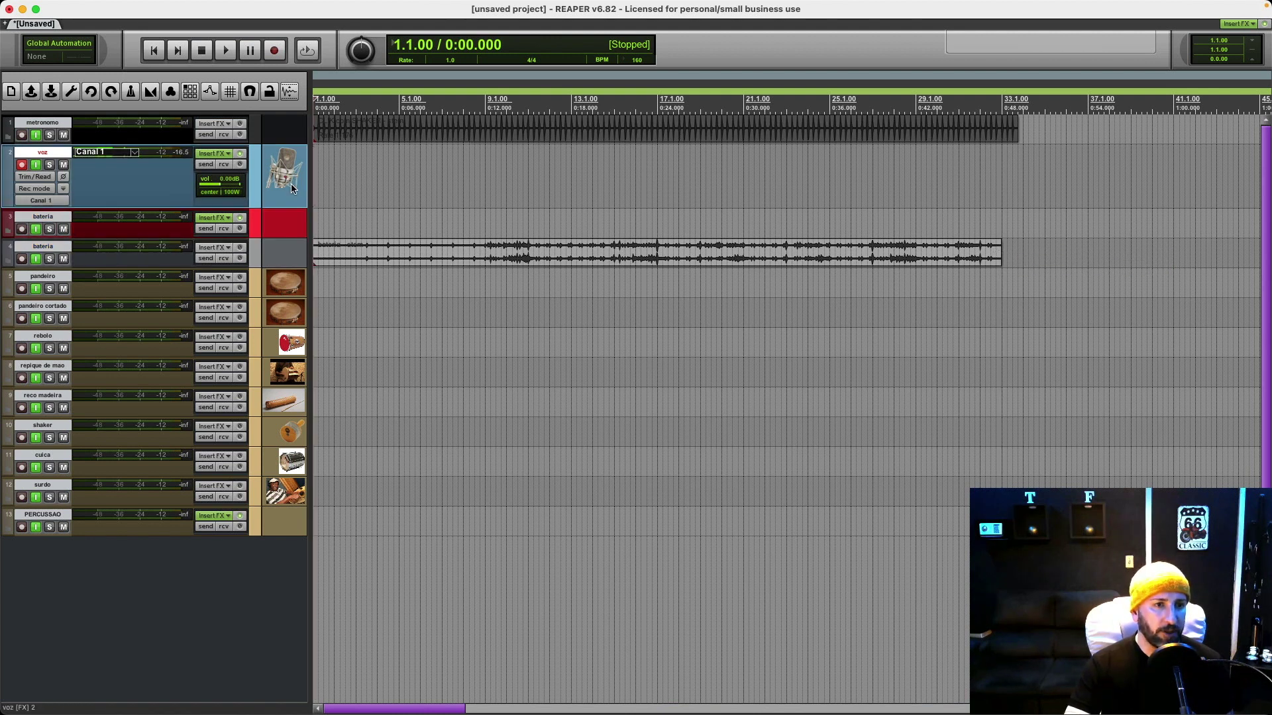
pyautogui.click(277, 220)
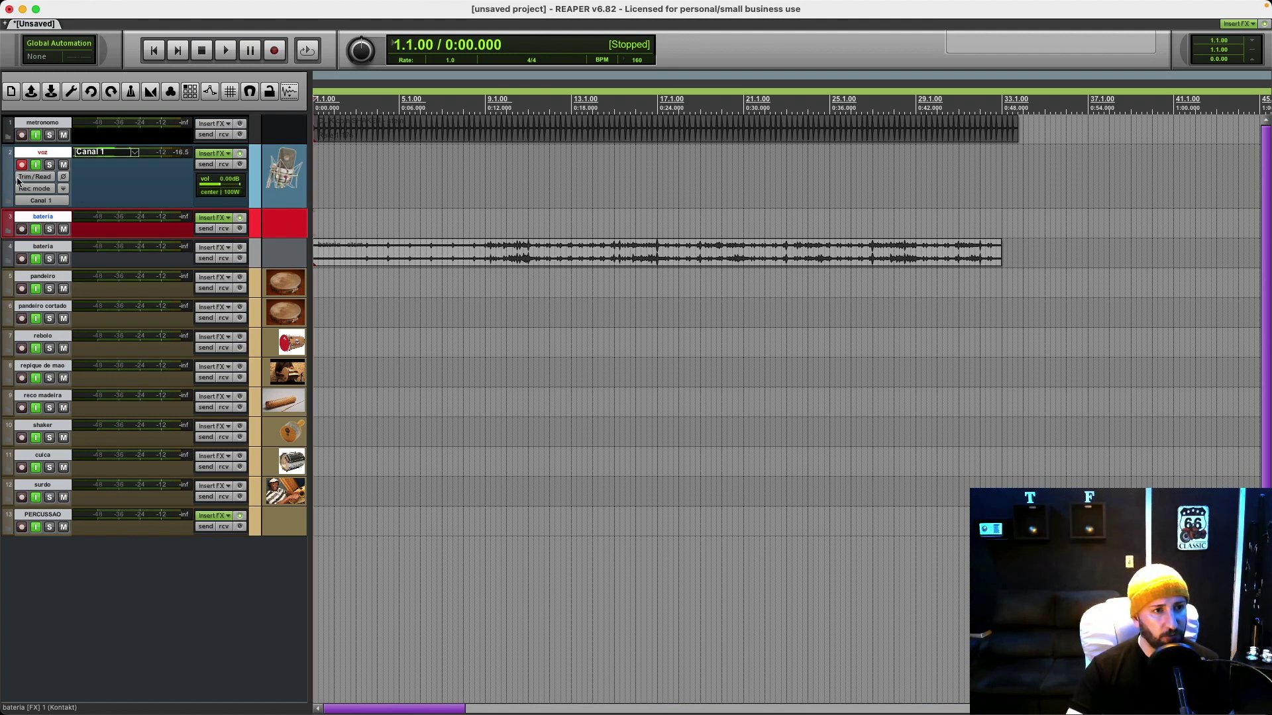
# Step: Remove the percussion tracks from pandeiro through surdo, and arm the PERCUSSAO track for recording
pyautogui.click(293, 291)
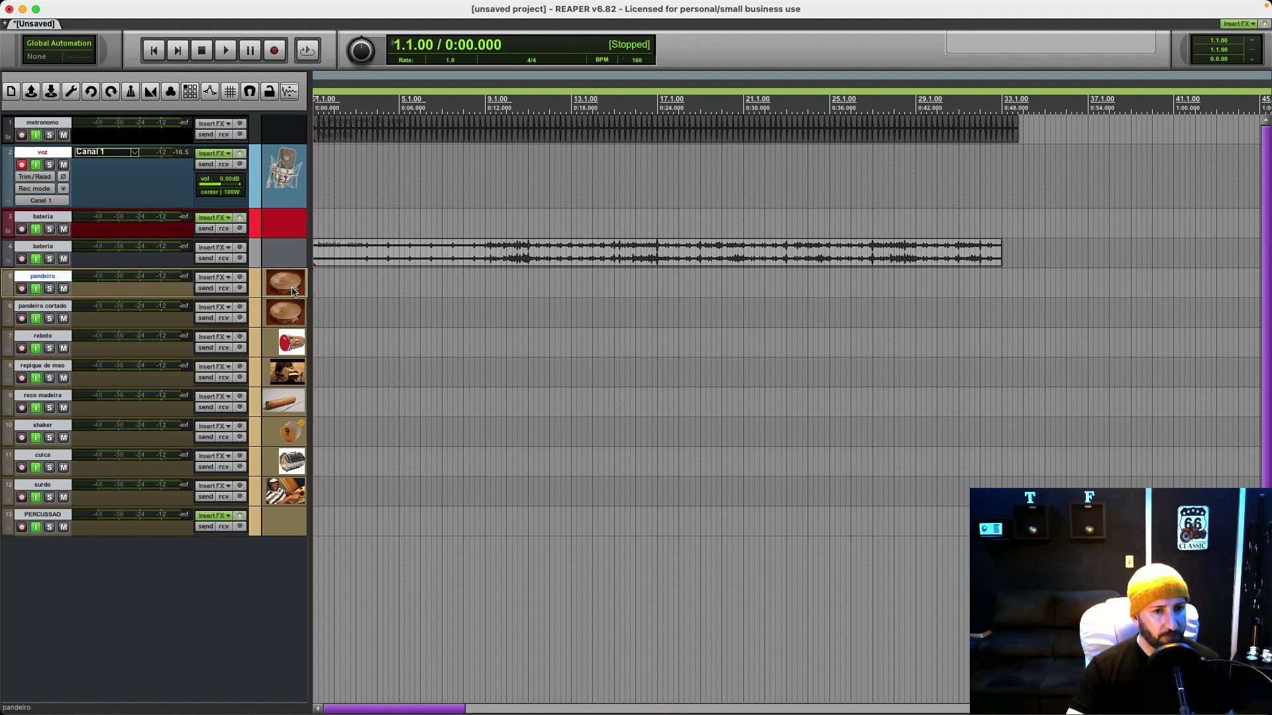
pyautogui.keyDown('shift'); pyautogui.click(273, 490); pyautogui.keyUp('shift')
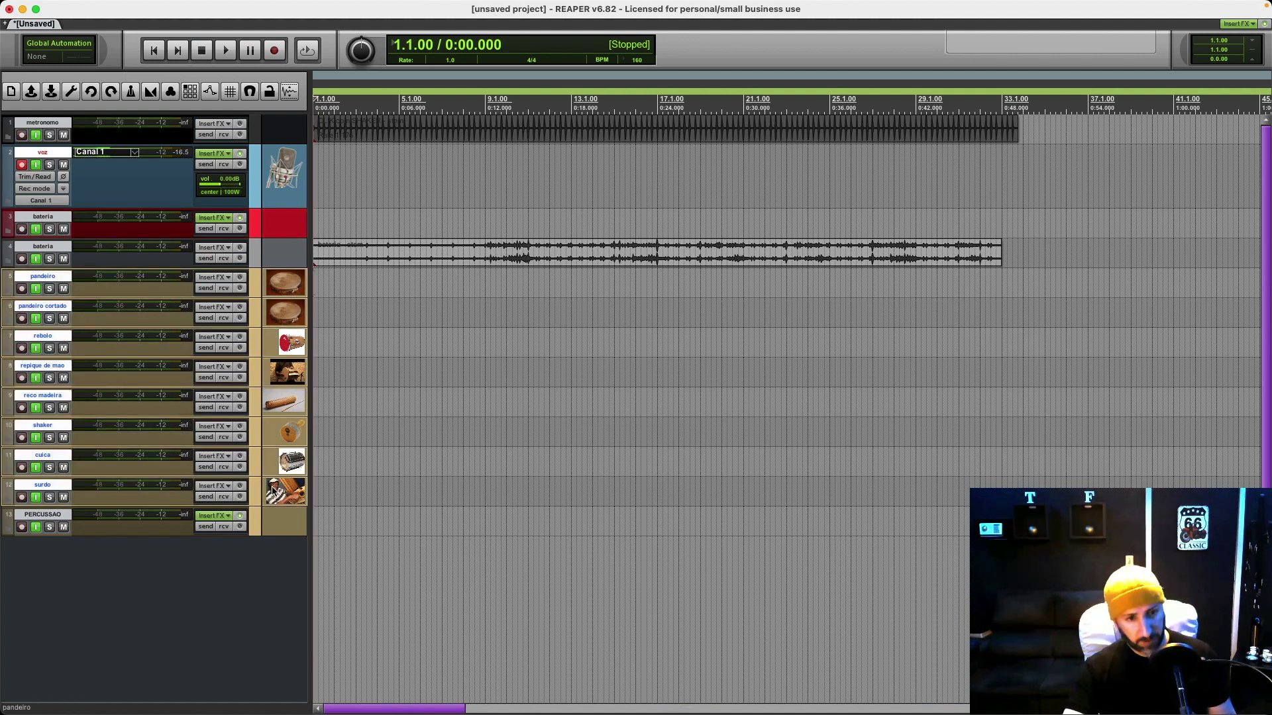
pyautogui.rightClick(274, 485)
pyautogui.click(292, 388)
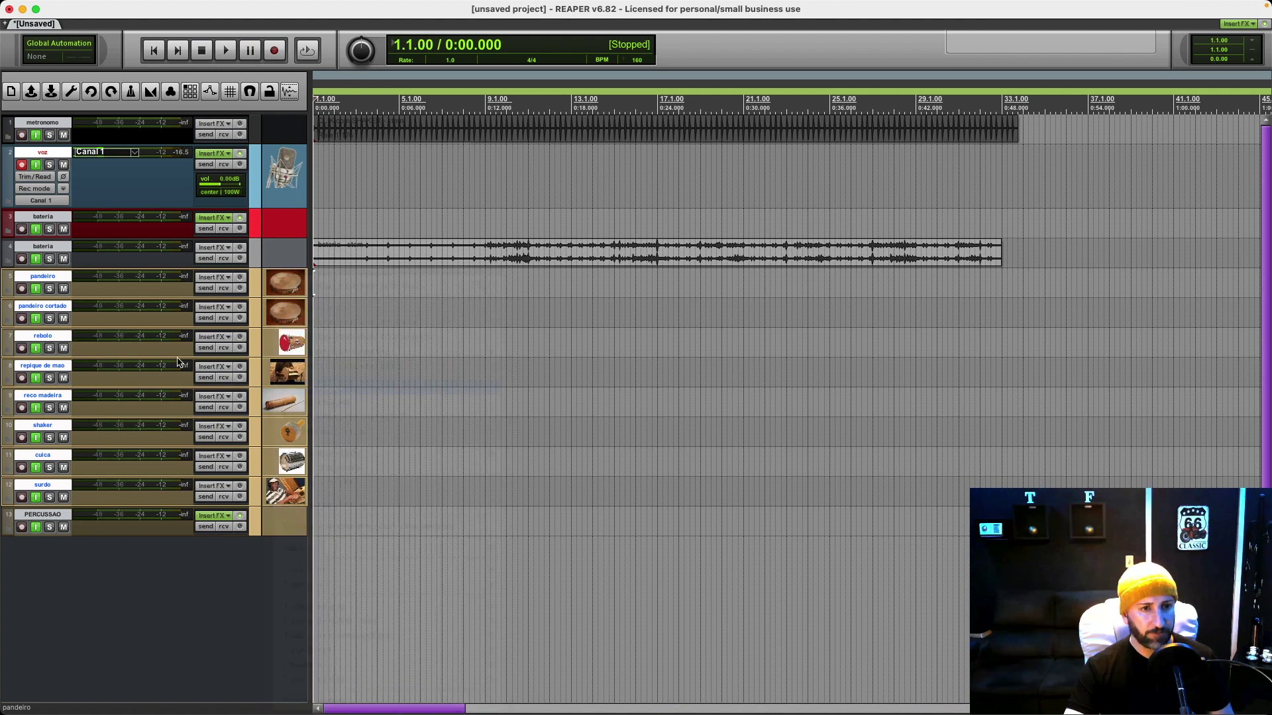
pyautogui.click(25, 289)
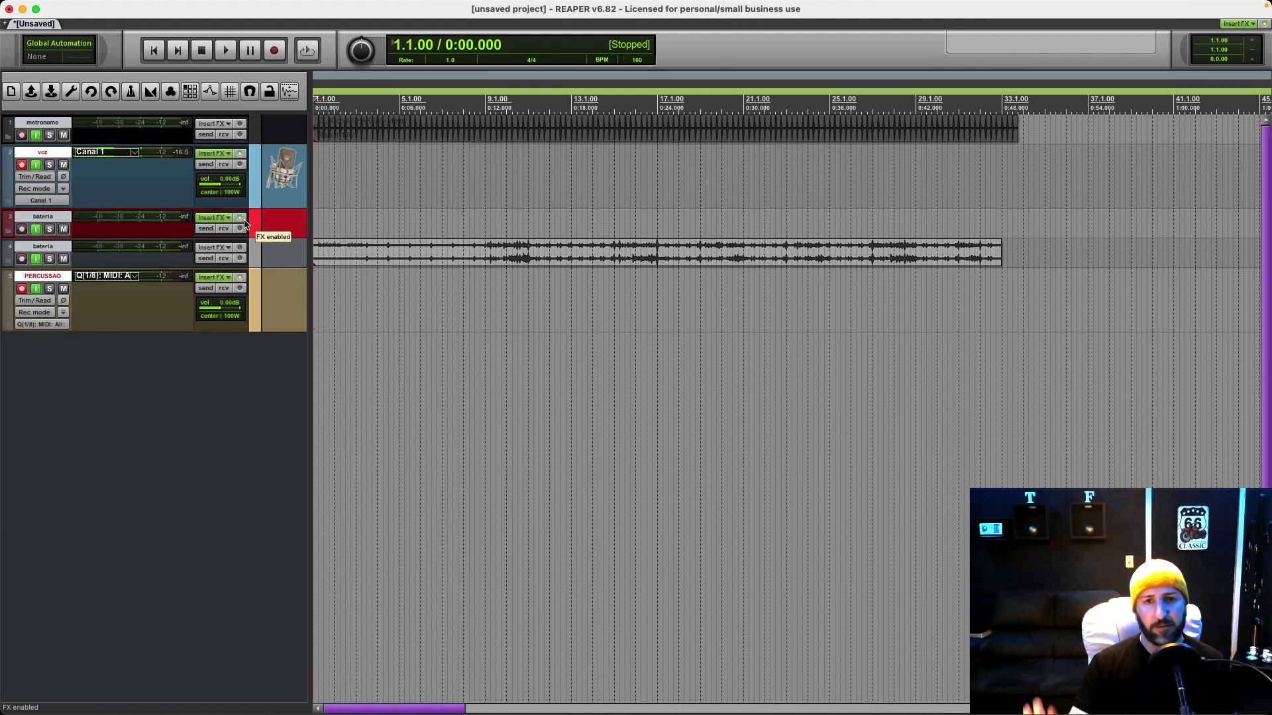
# Step: Open the Kontakt instrument of the red bateria track and arm that track, keeping the track controls uncovered
pyautogui.click(209, 217)
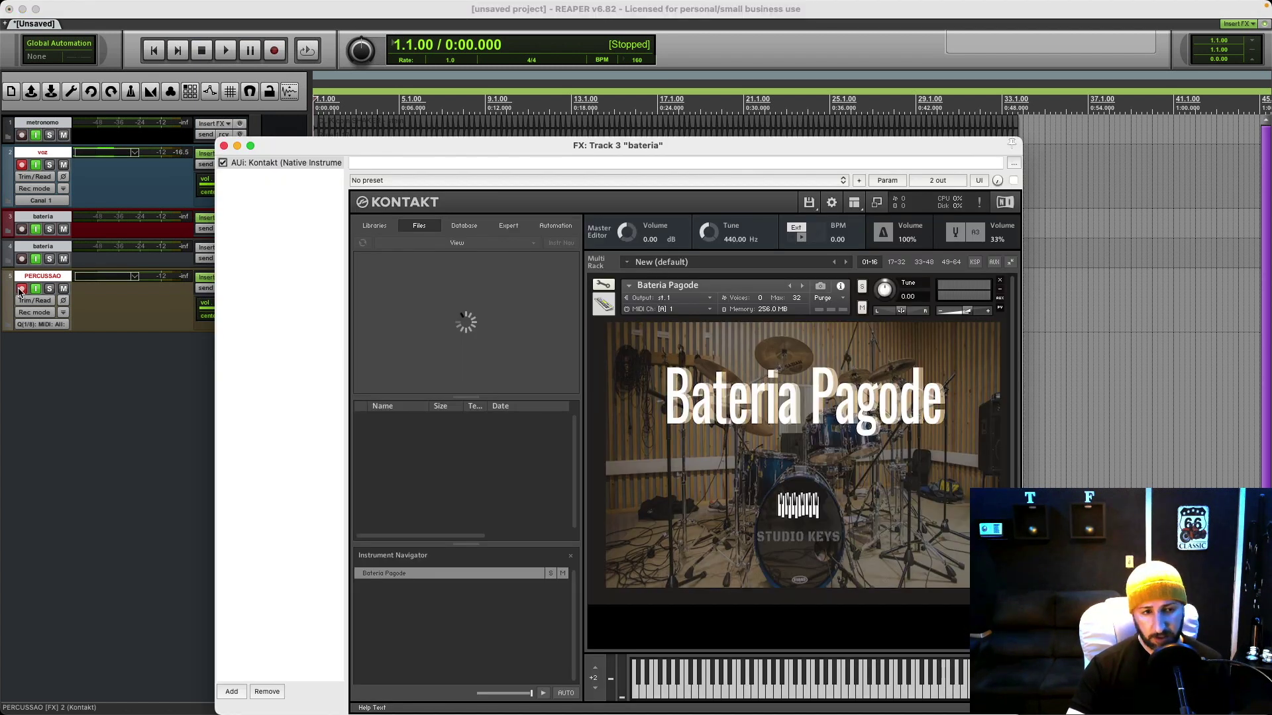
pyautogui.click(21, 228)
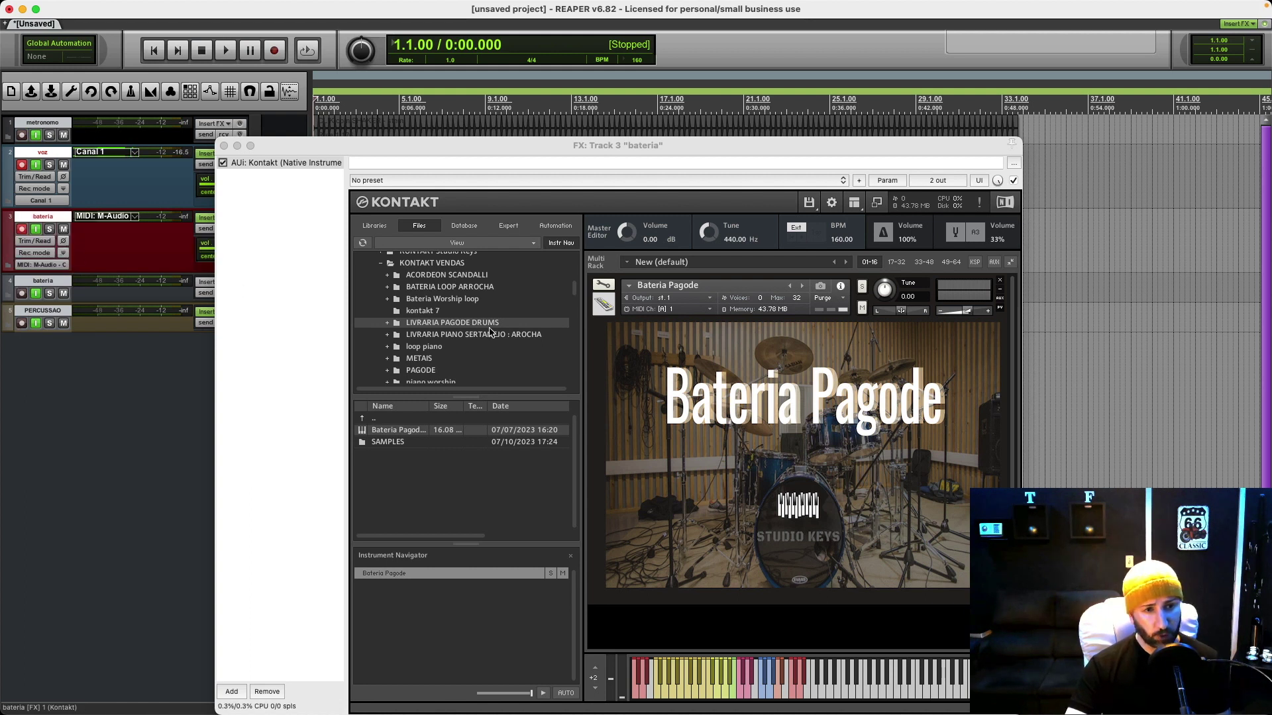
pyautogui.moveTo(542, 146); pyautogui.dragTo(613, 147)
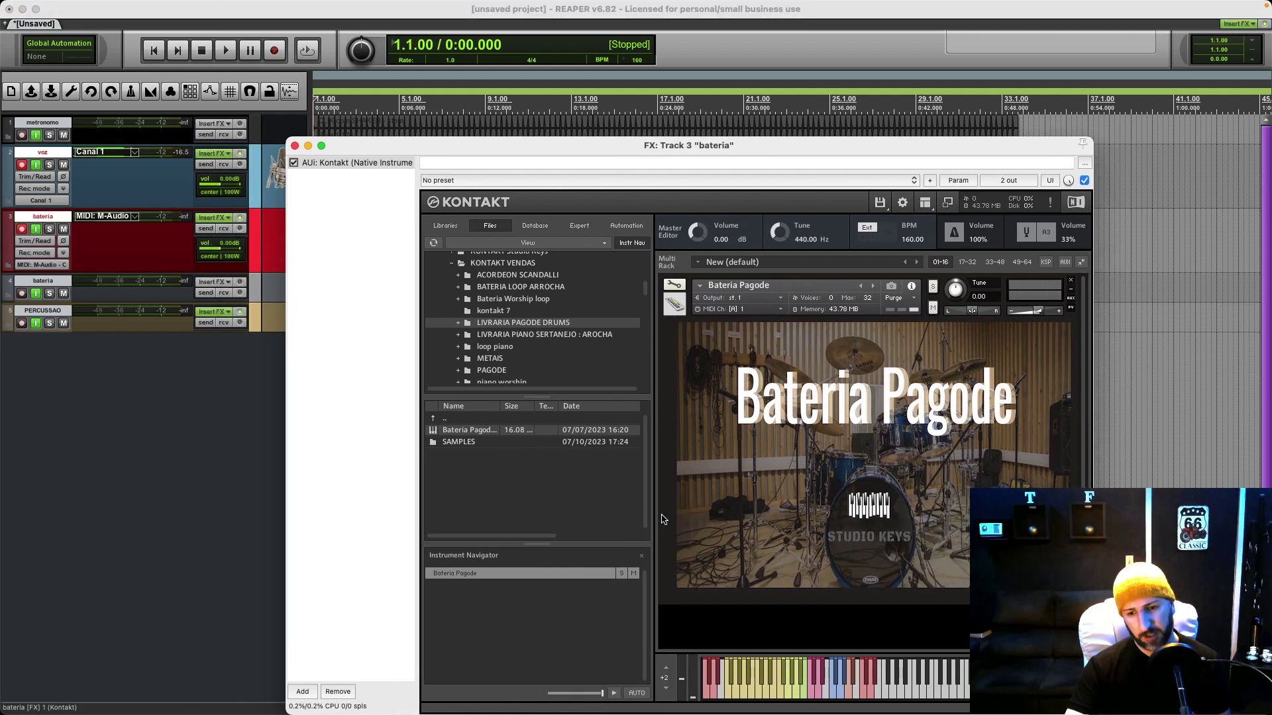
# Step: Audition the lowest red and yellow keys of the Bateria Pagode kit on Kontakt's keyboard, and close the instrument window
pyautogui.click(708, 695)
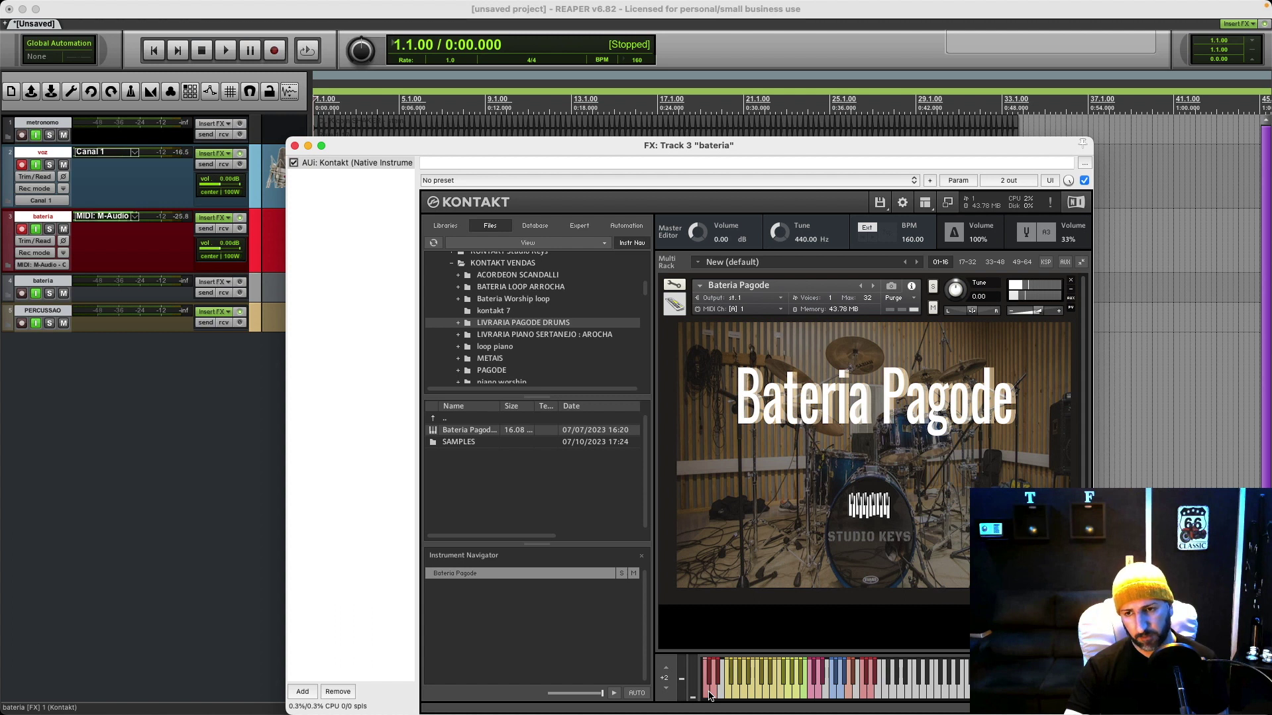
pyautogui.click(708, 695)
pyautogui.click(709, 695)
pyautogui.click(708, 696)
pyautogui.click(708, 696)
pyautogui.click(709, 696)
pyautogui.click(709, 696)
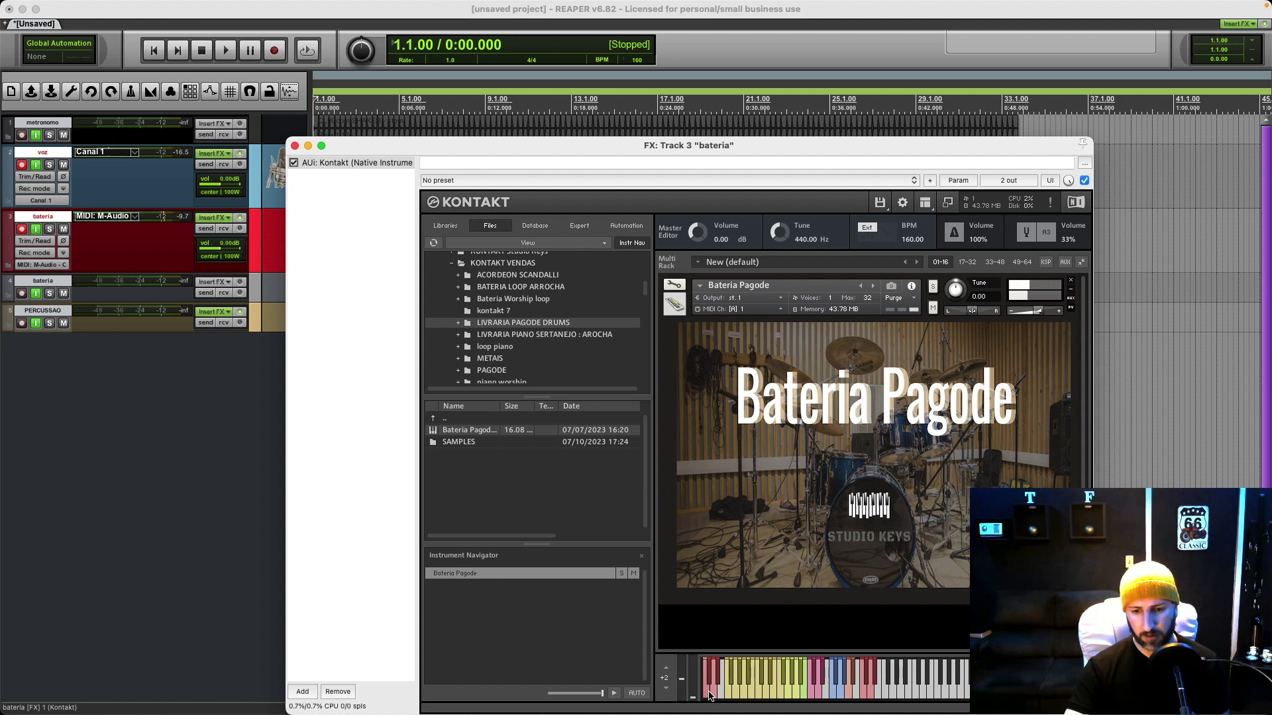
pyautogui.click(711, 695)
pyautogui.click(711, 696)
pyautogui.click(711, 695)
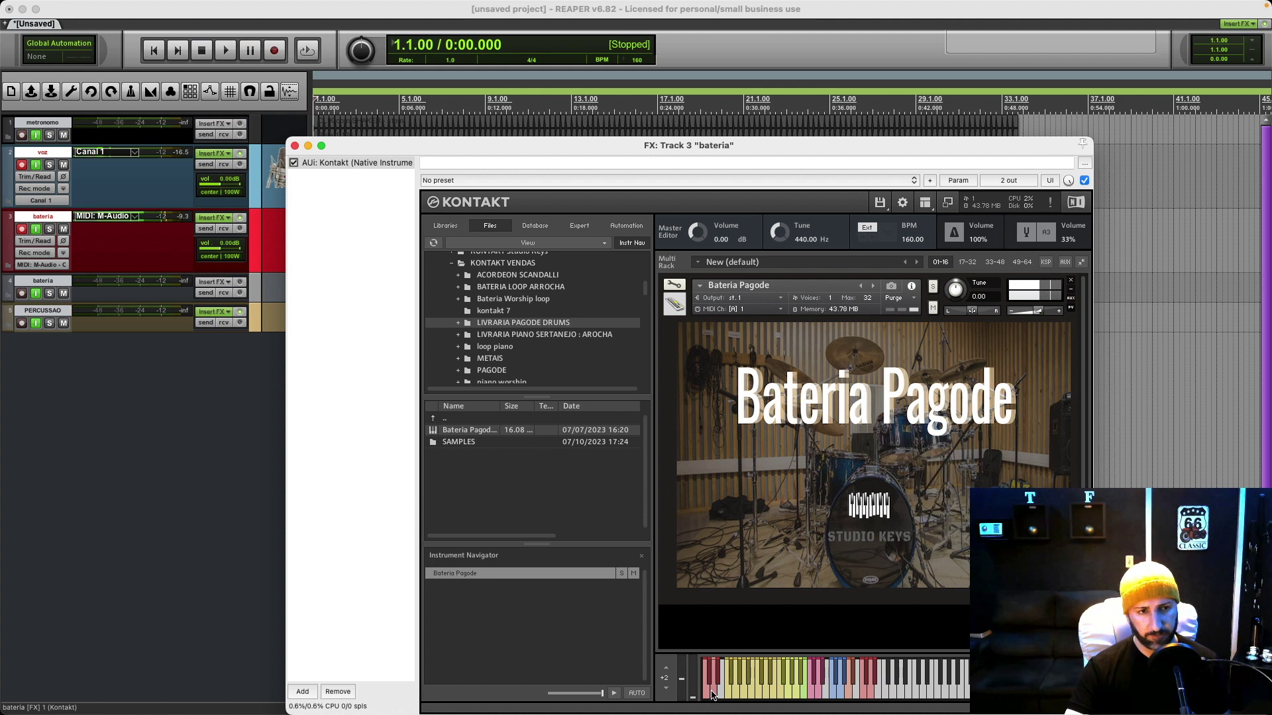
pyautogui.click(711, 695)
pyautogui.click(712, 696)
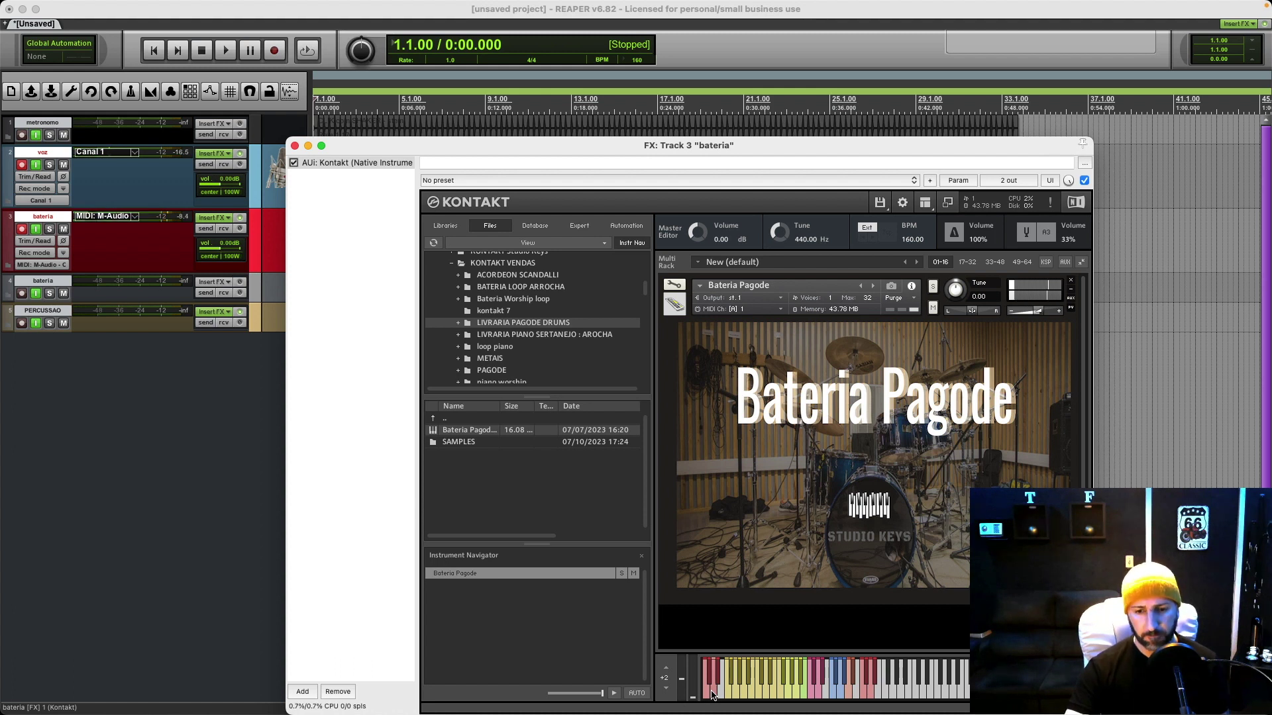
pyautogui.click(711, 696)
pyautogui.click(712, 695)
pyautogui.click(735, 692)
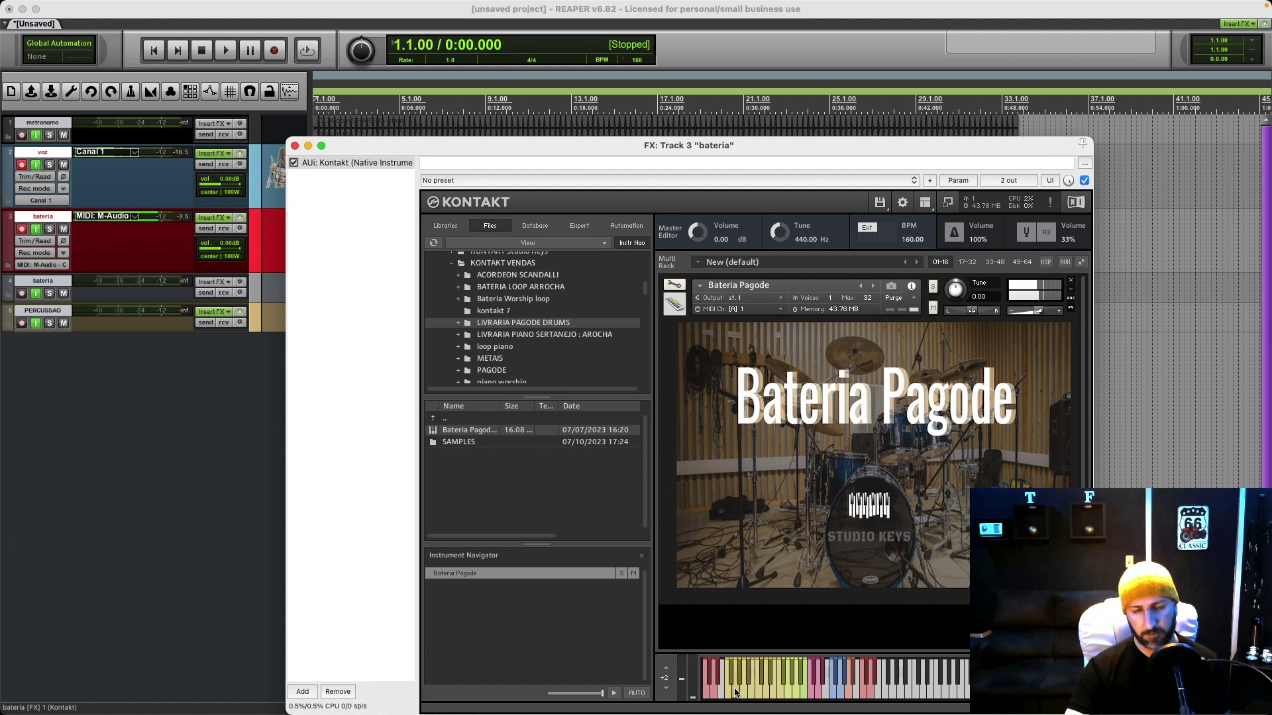
pyautogui.click(737, 689)
pyautogui.click(738, 678)
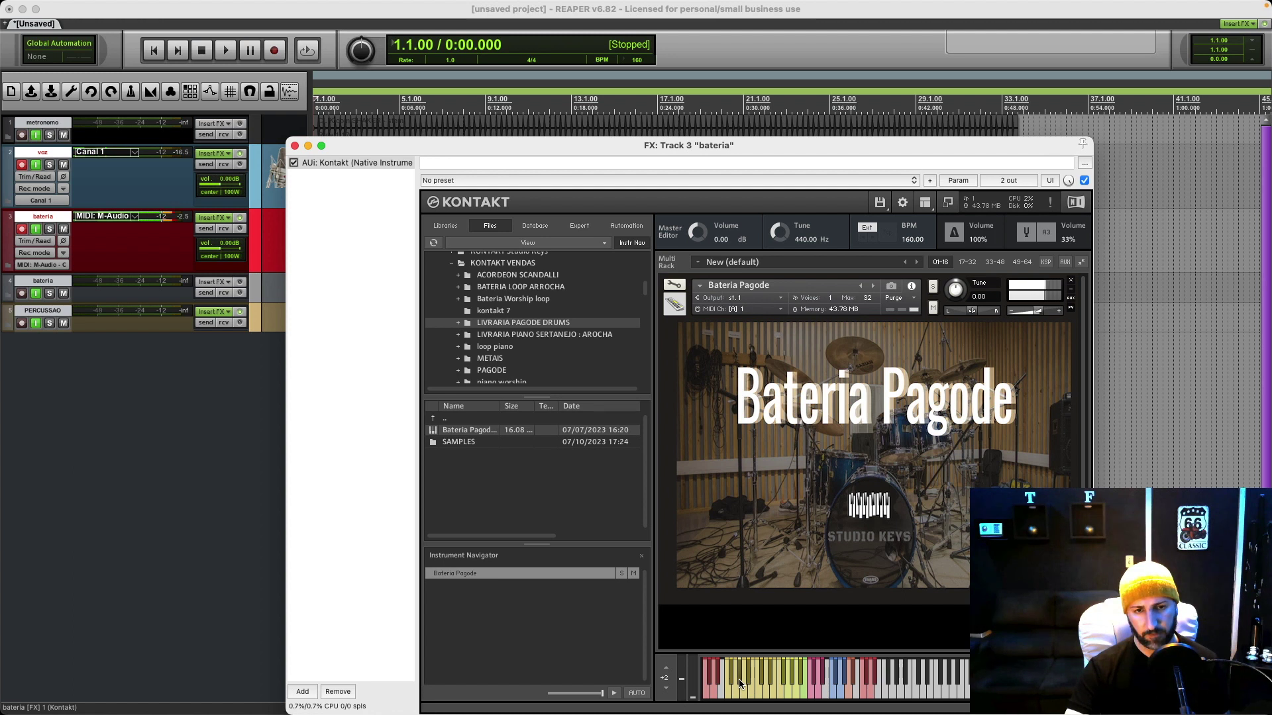
pyautogui.click(738, 678)
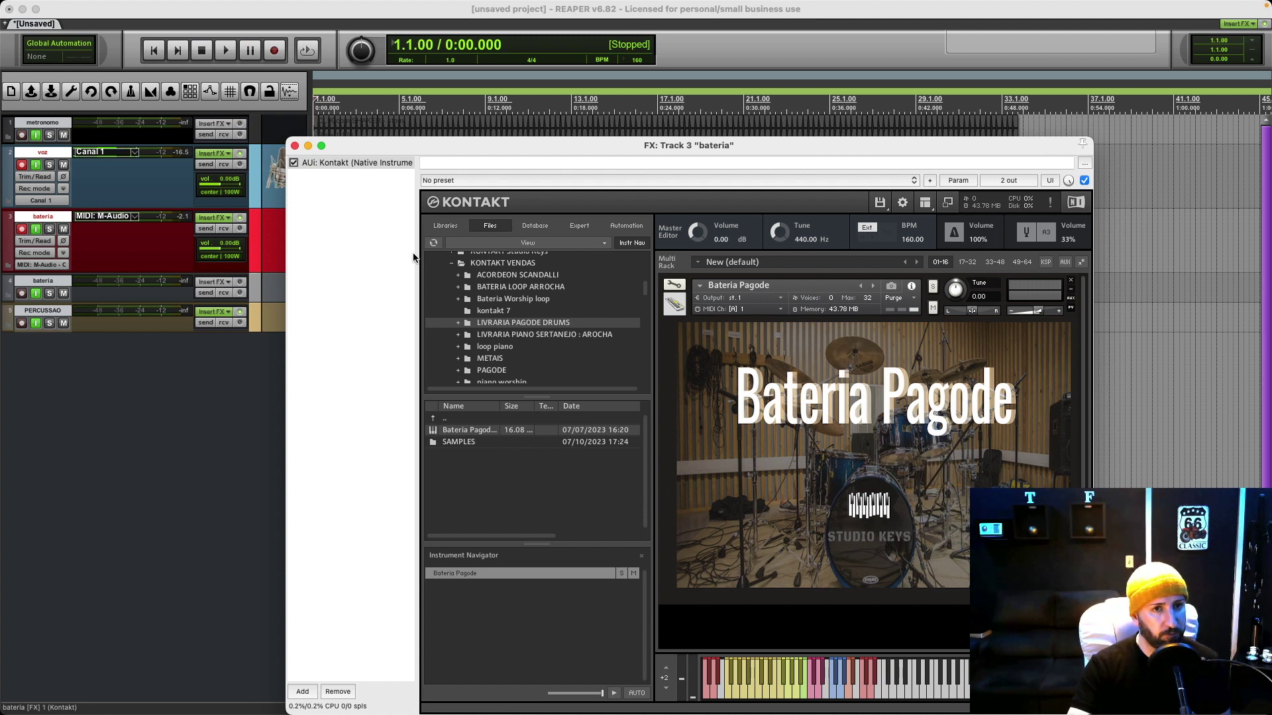
pyautogui.click(294, 146)
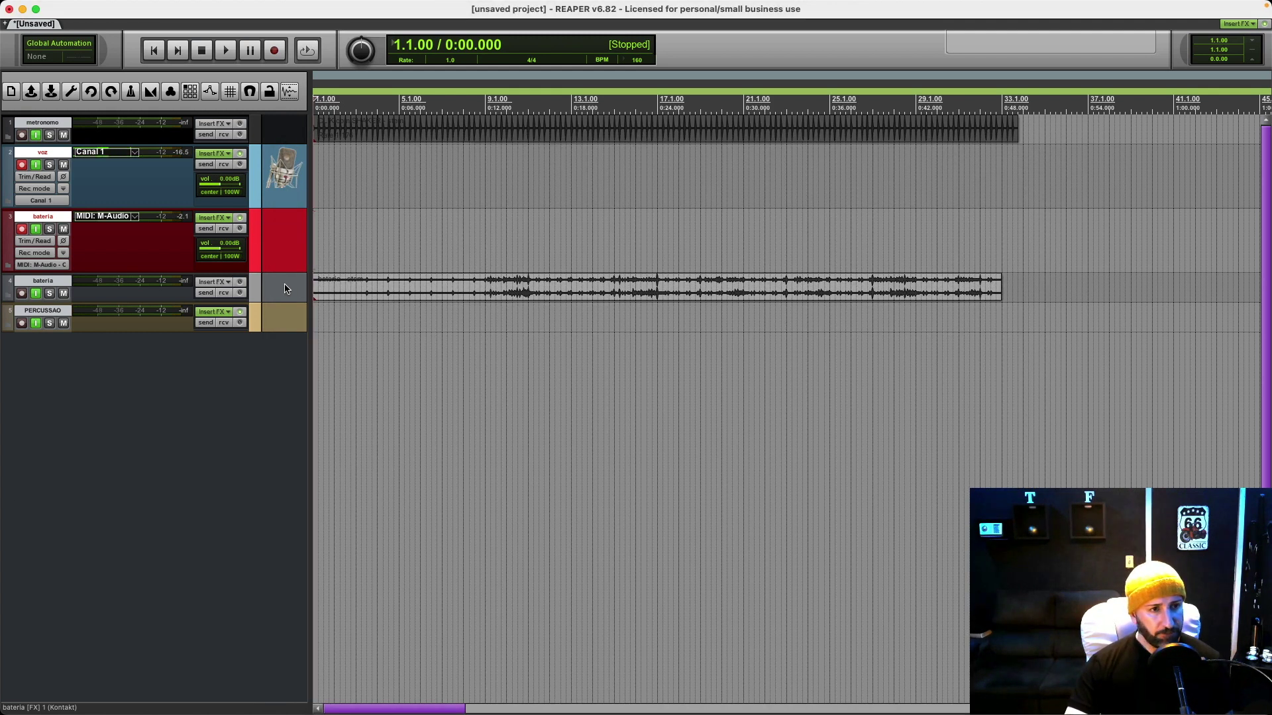
# Step: Switch record arming from the bateria track to PERCUSSAO and record a MIDI take from the project start
pyautogui.click(22, 229)
pyautogui.click(21, 289)
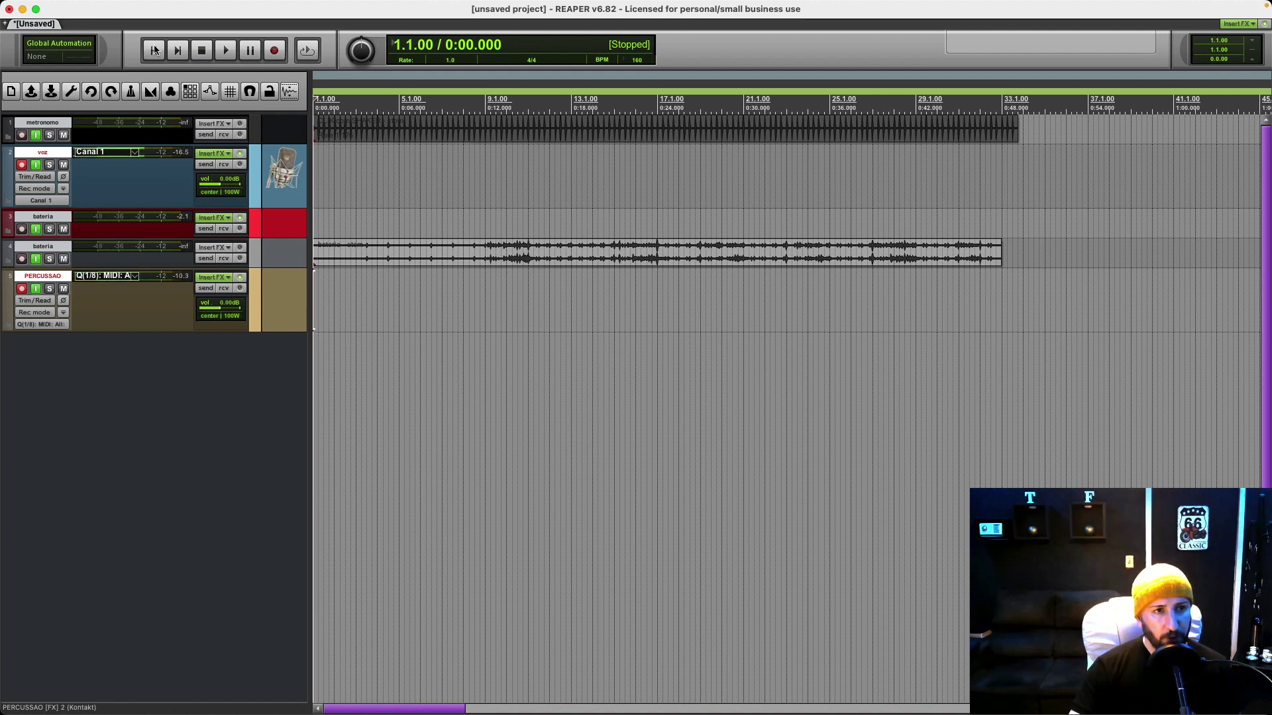
pyautogui.click(275, 51)
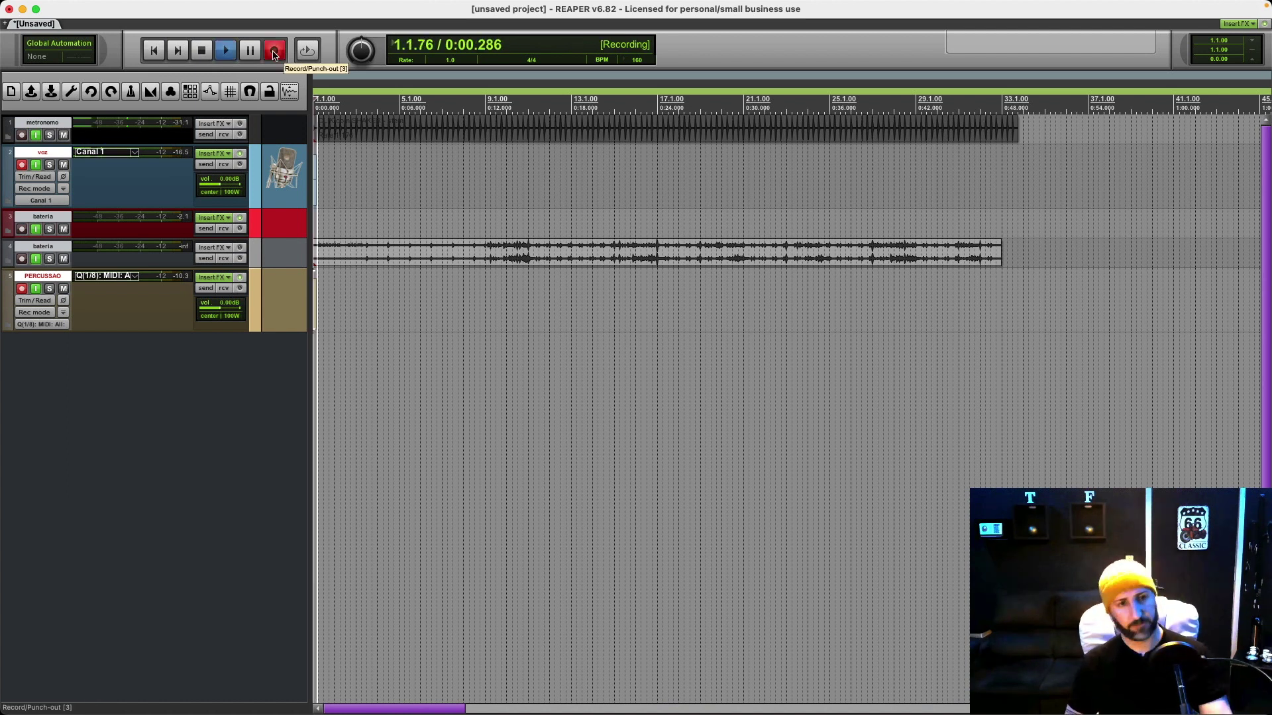
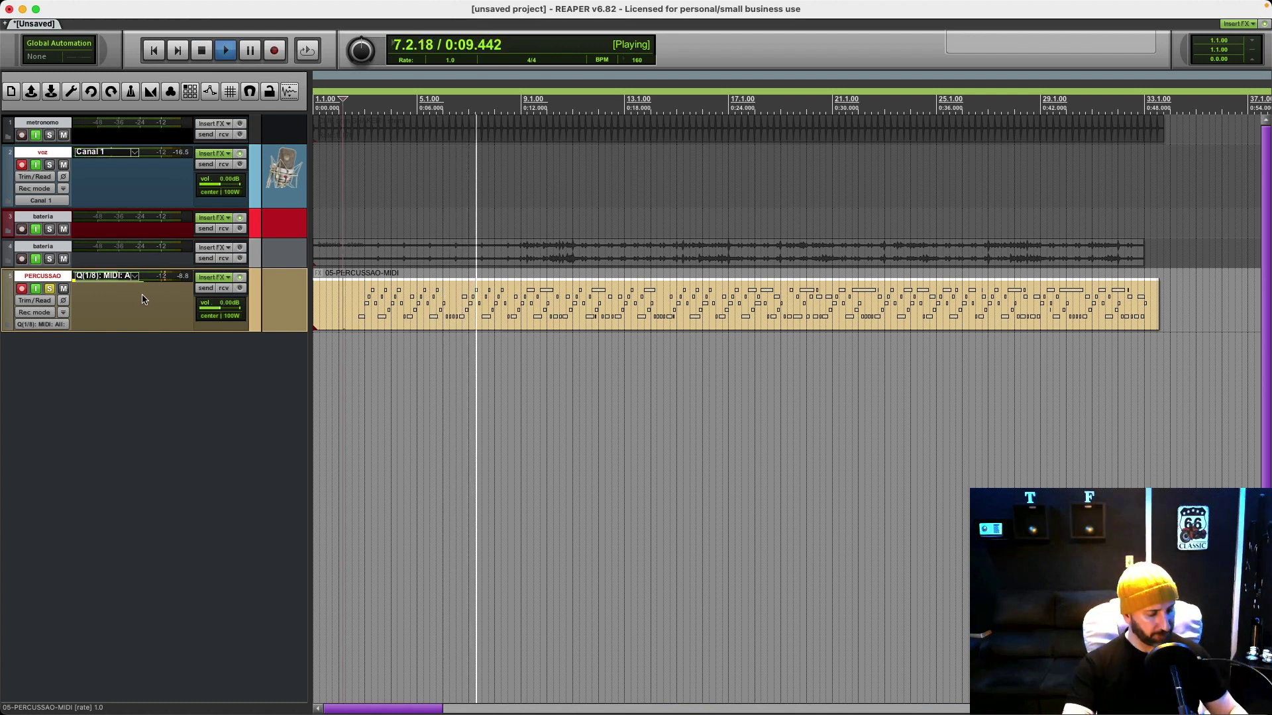
# Step: Stop the soloed playback, render the PERCUSSAO track to a stem track, and delete the original MIDI item
pyautogui.press('space')
pyautogui.click(49, 289)
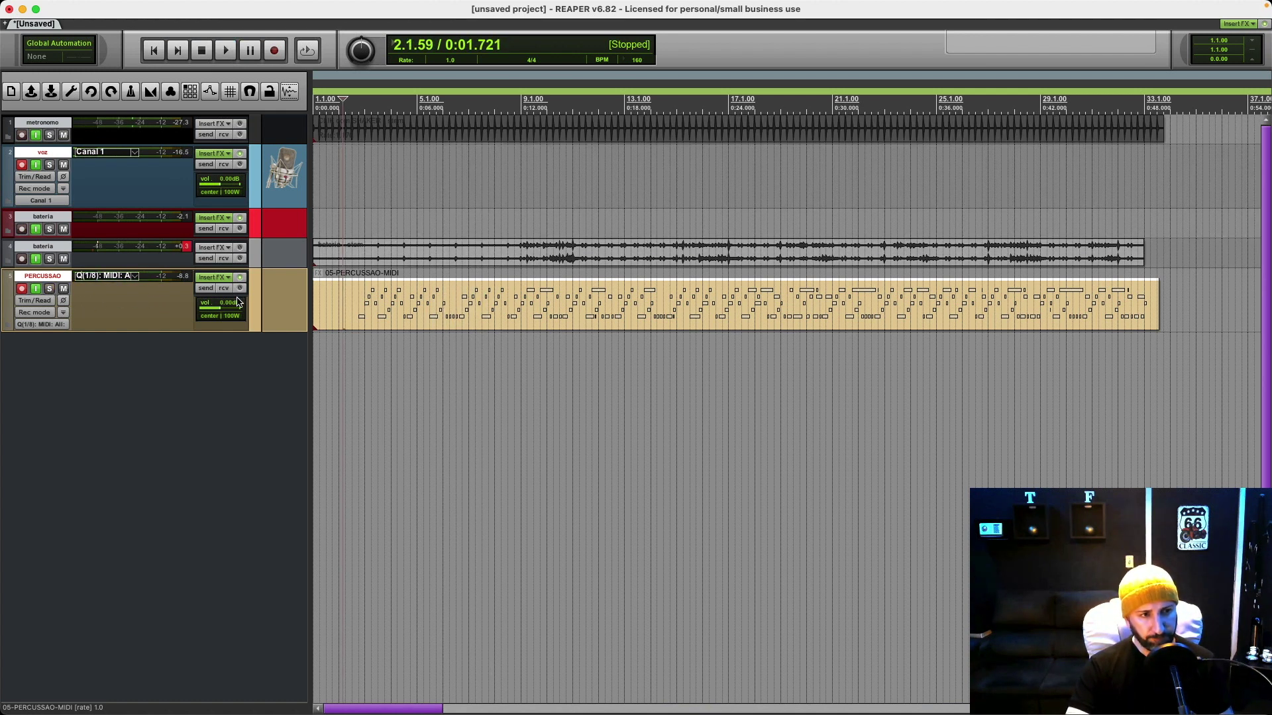
pyautogui.rightClick(278, 294)
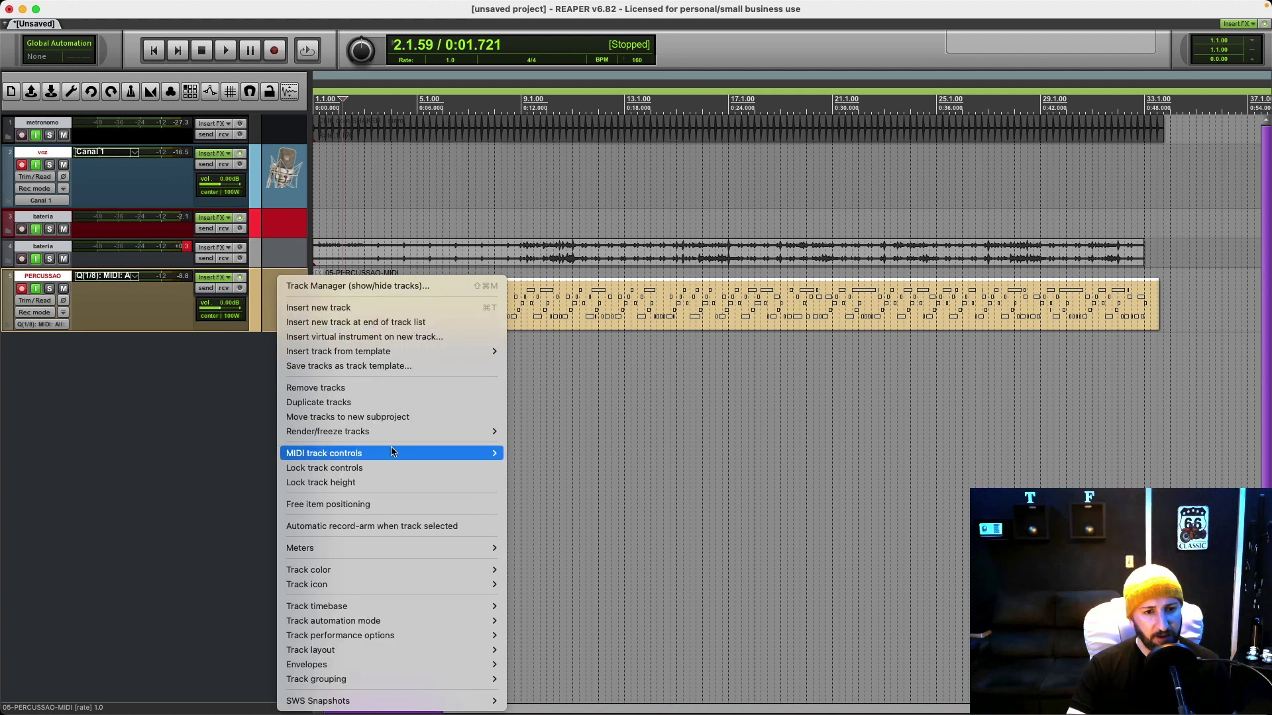
pyautogui.moveTo(464, 431)
pyautogui.click(549, 435)
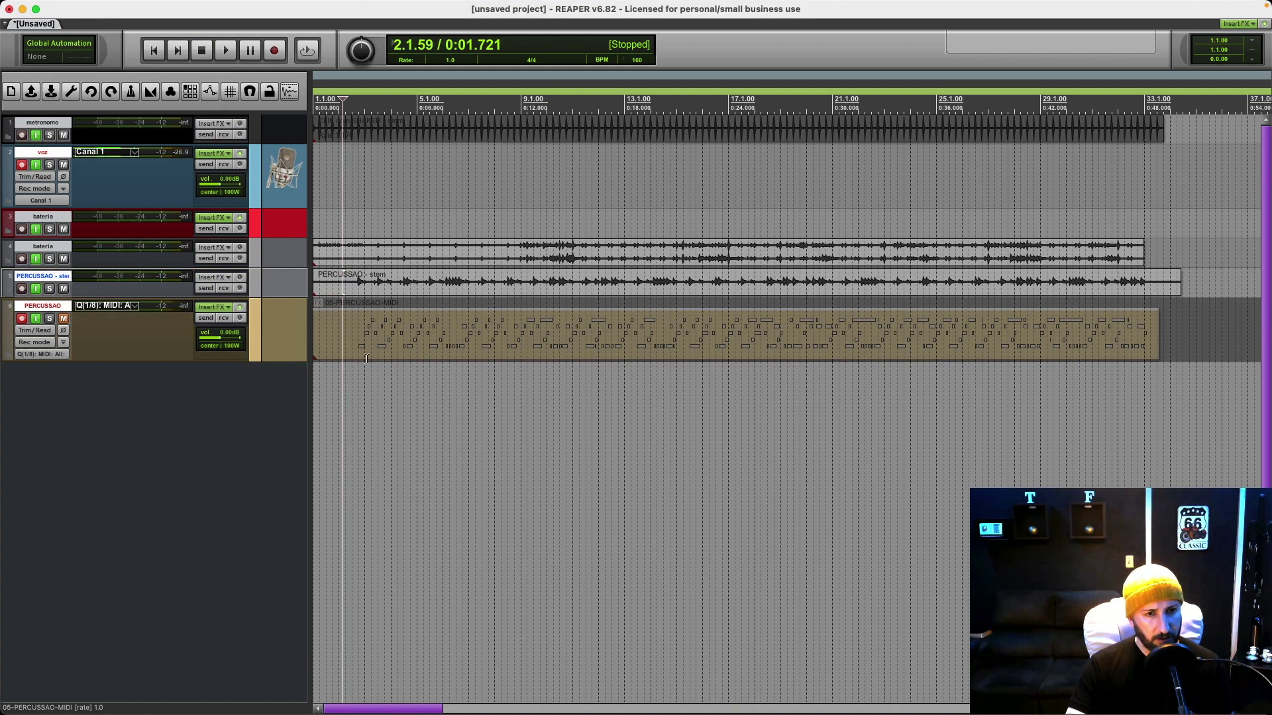
pyautogui.click(361, 353)
pyautogui.press('Delete')
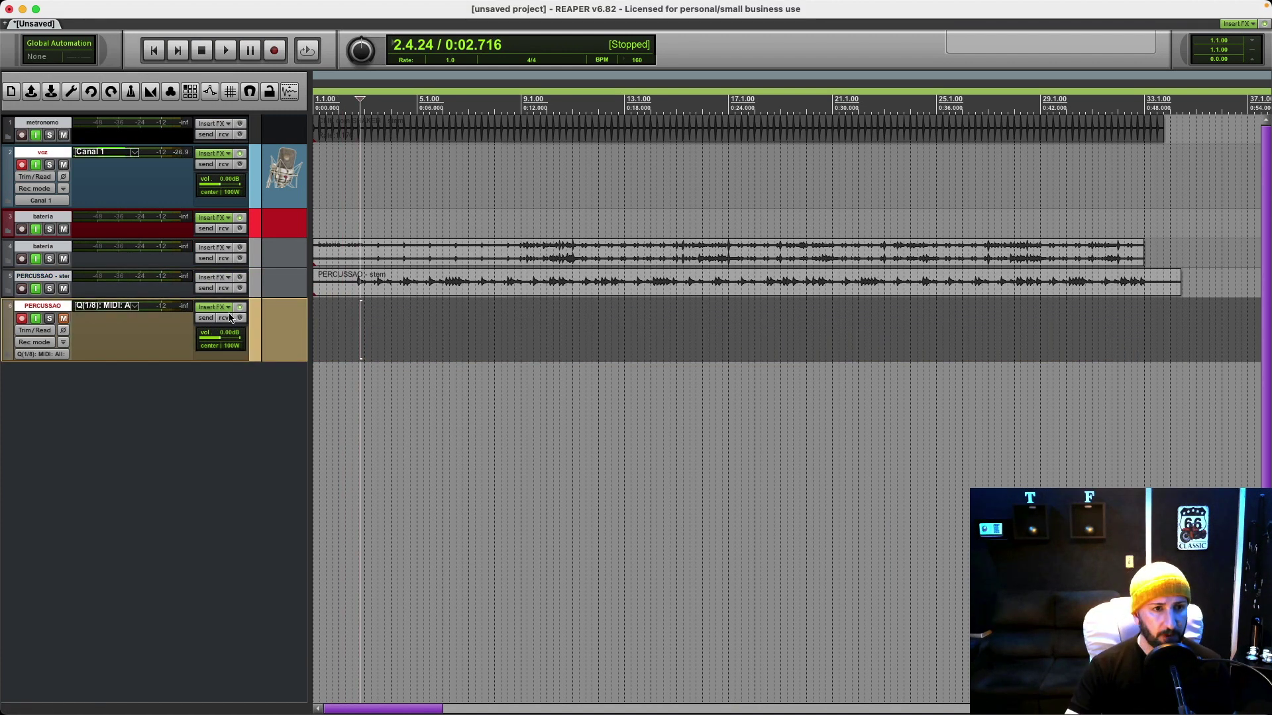
# Step: Rename the rendered PERCUSSAO stem track as rebolo and unmute the PERCUSSAO track
pyautogui.doubleClick(57, 278)
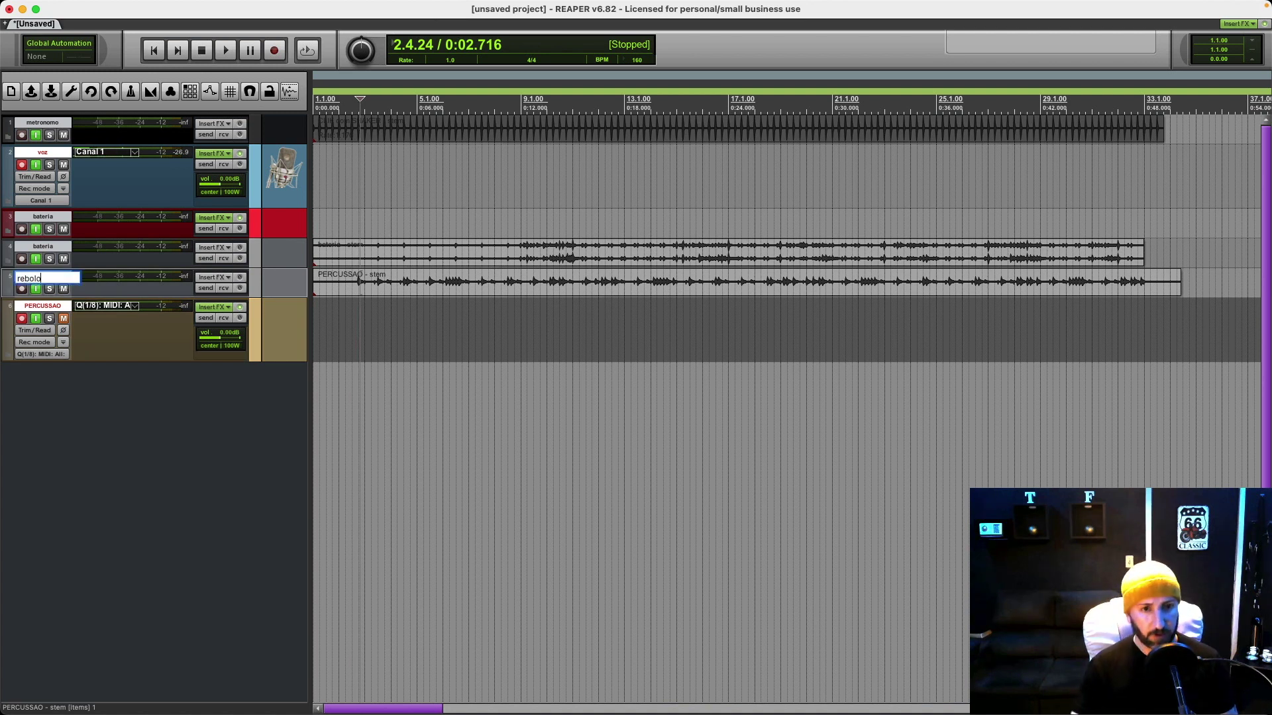
pyautogui.write('rebolo')
pyautogui.press('Return')
pyautogui.click(65, 319)
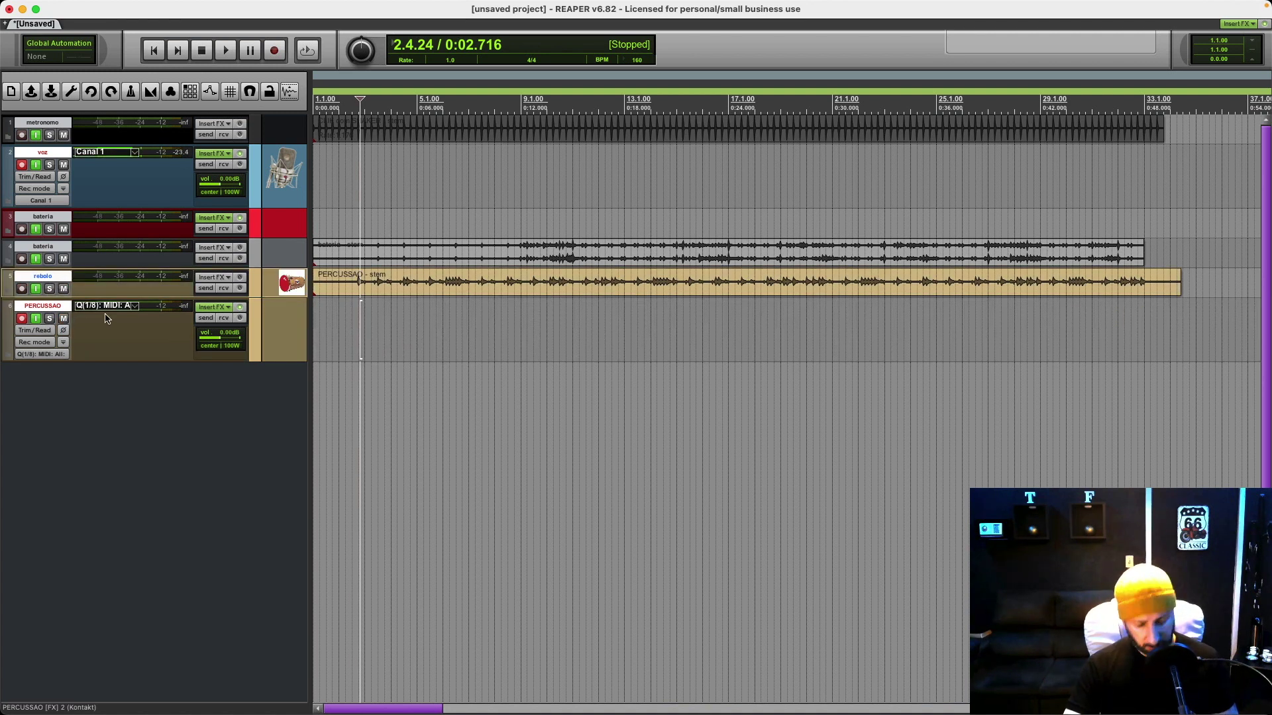
# Step: Pan the PERCUSSAO track 100% right in the mixer and record a new MIDI take up to about bar 33
pyautogui.press('super+m')
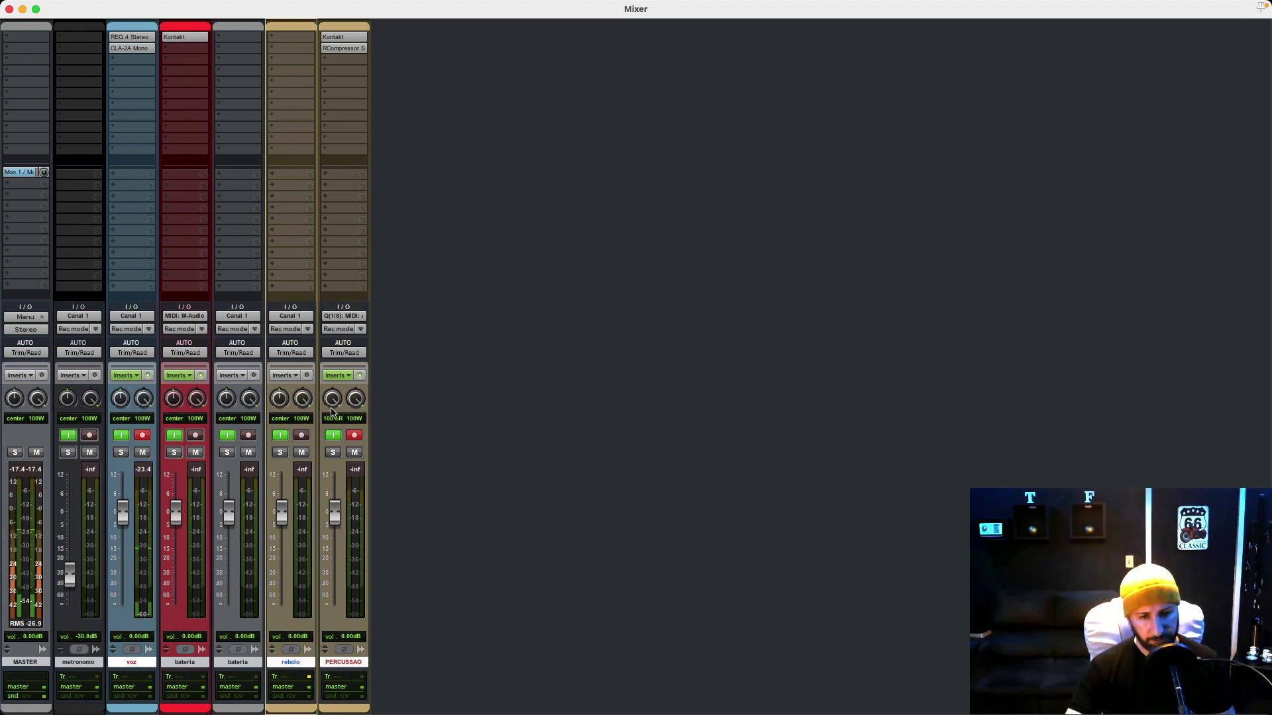
pyautogui.press('super+m')
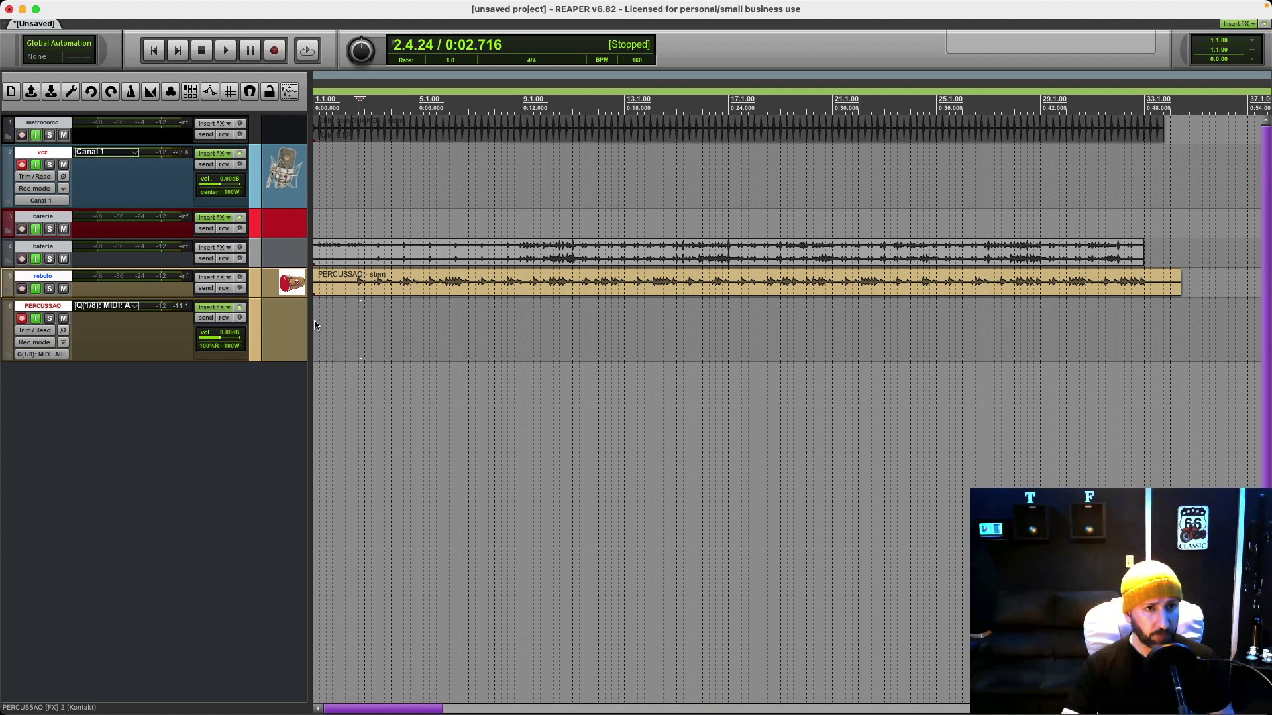
pyautogui.click(277, 51)
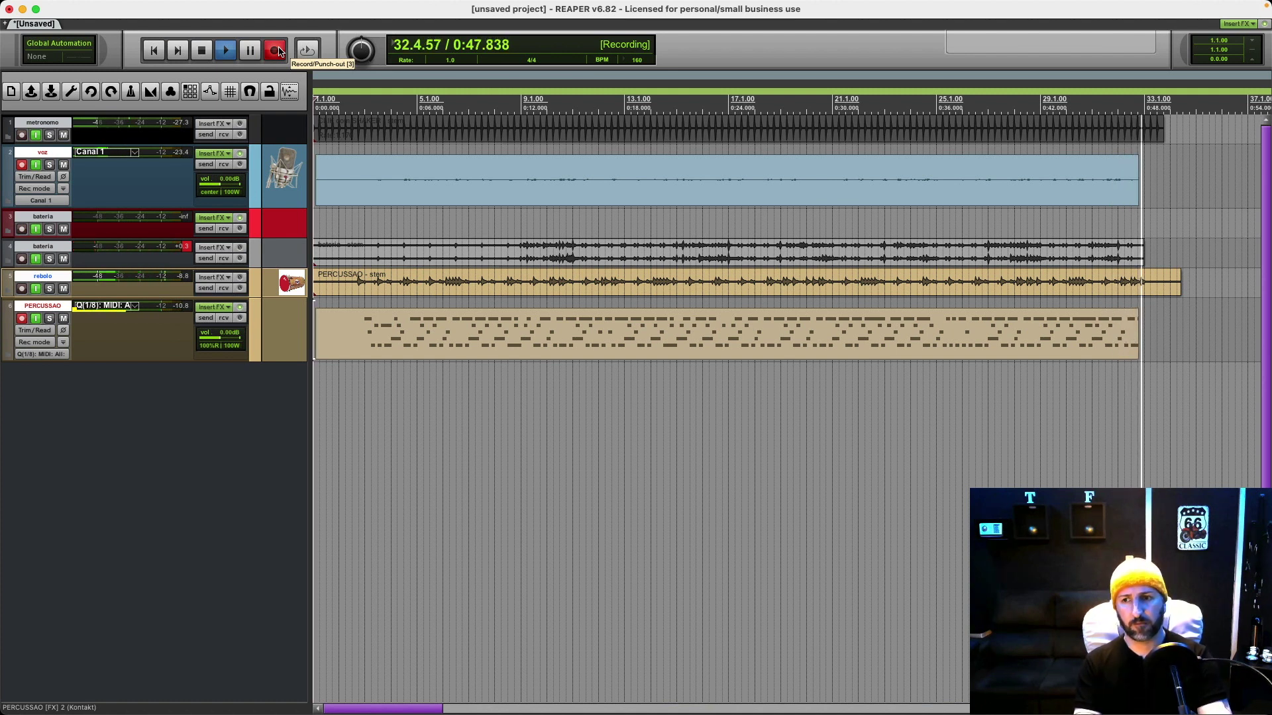
pyautogui.click(276, 51)
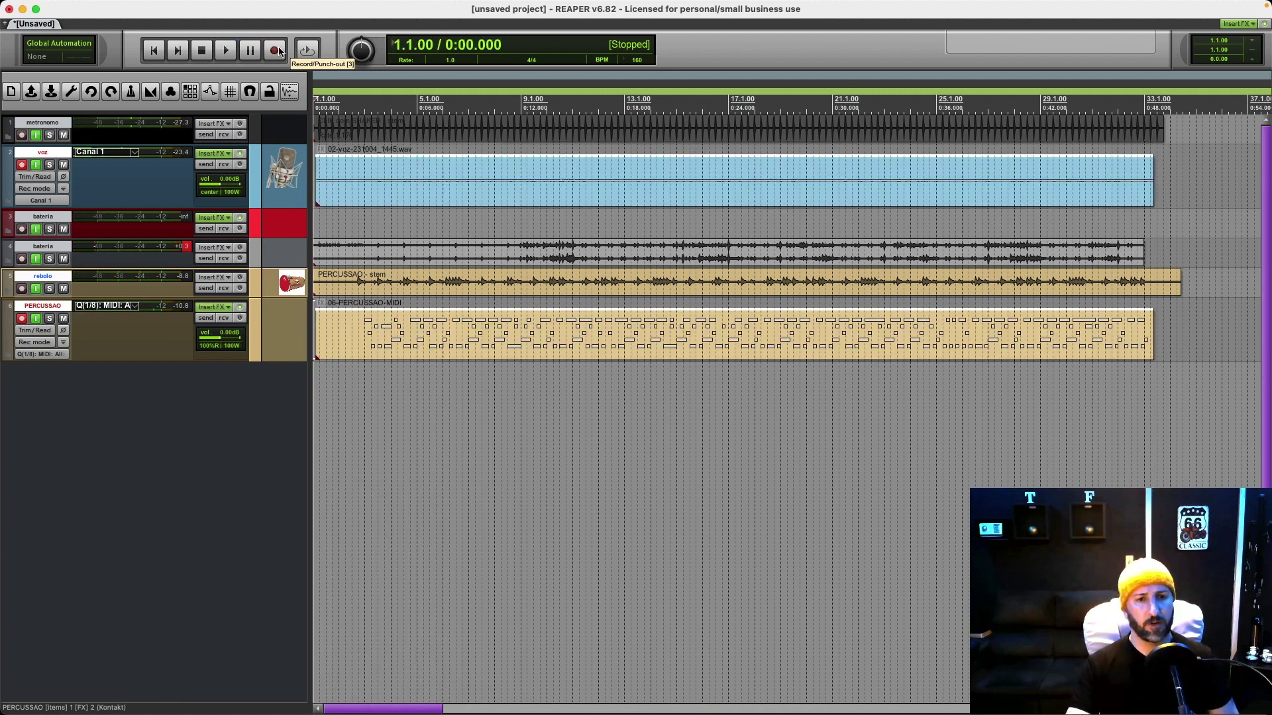
# Step: Quantize the positions of all notes in the new PERCUSSAO MIDI take to a straight 1/8 grid at 100% strength
pyautogui.doubleClick(356, 347)
pyautogui.press('super+a')
pyautogui.press('q')
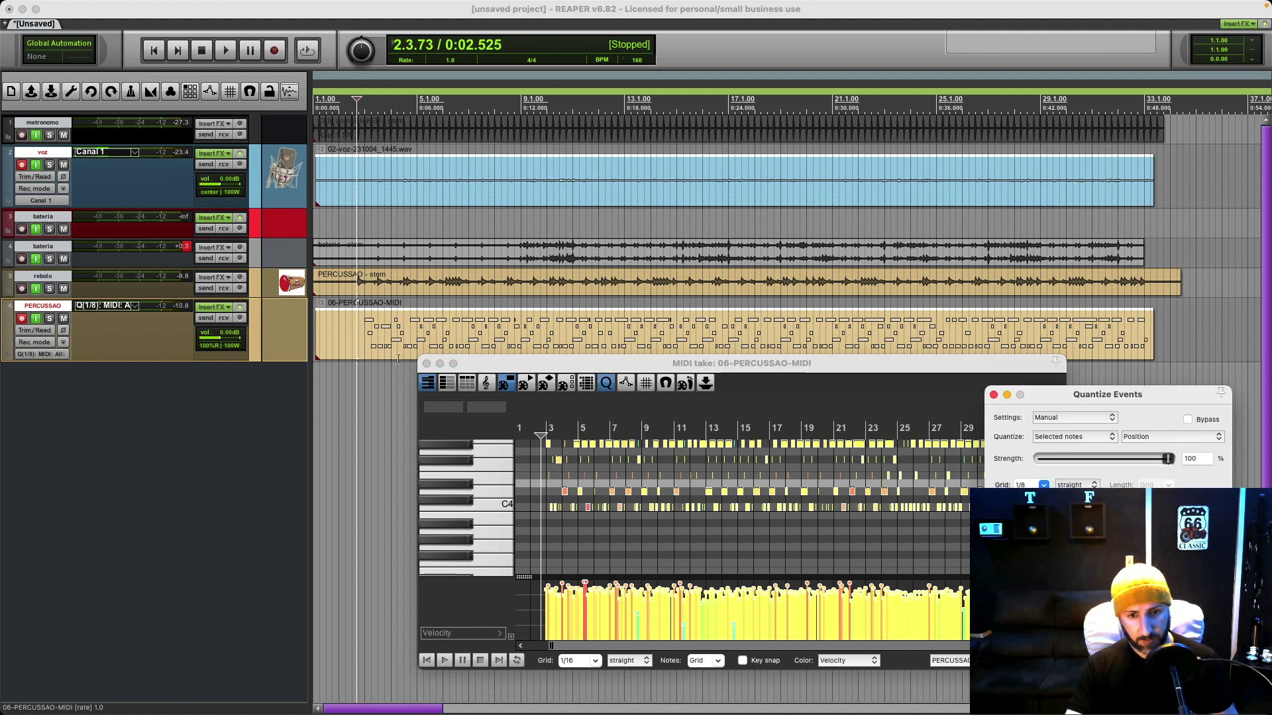
pyautogui.press('Return')
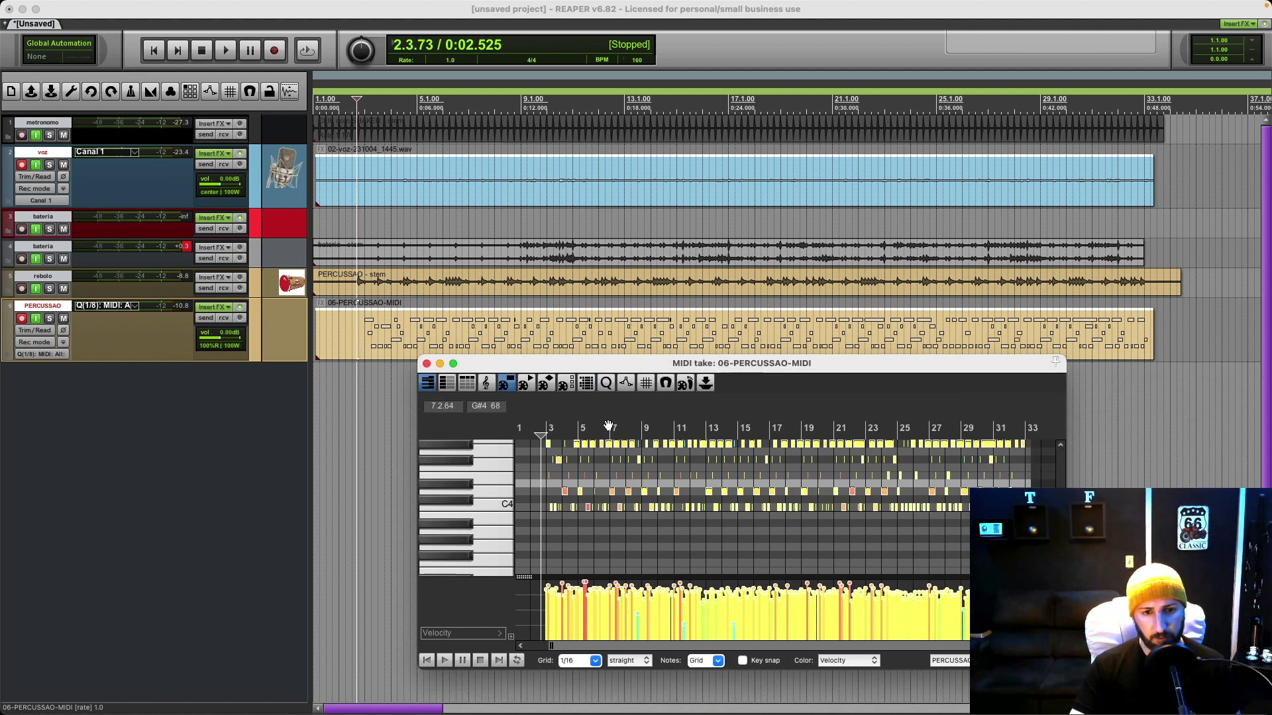
pyautogui.click(426, 363)
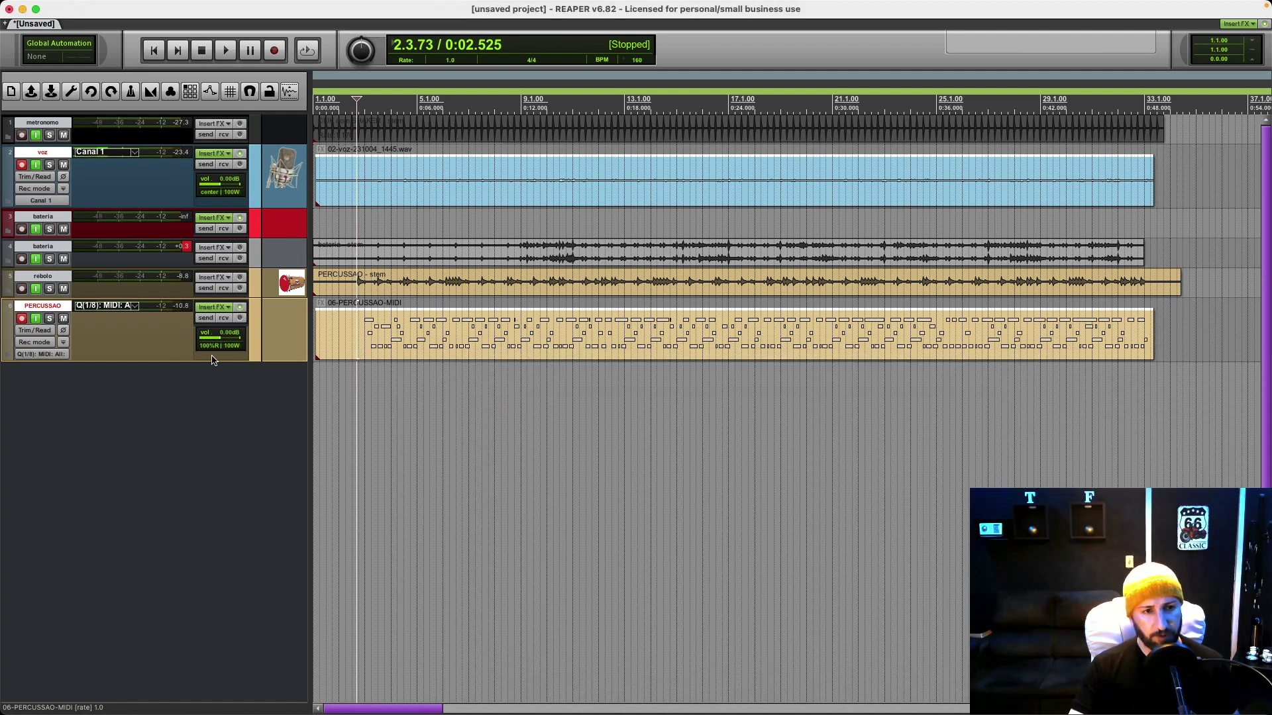
# Step: Solo the PERCUSSAO track and play back the quantized take
pyautogui.click(51, 321)
pyautogui.press('space')
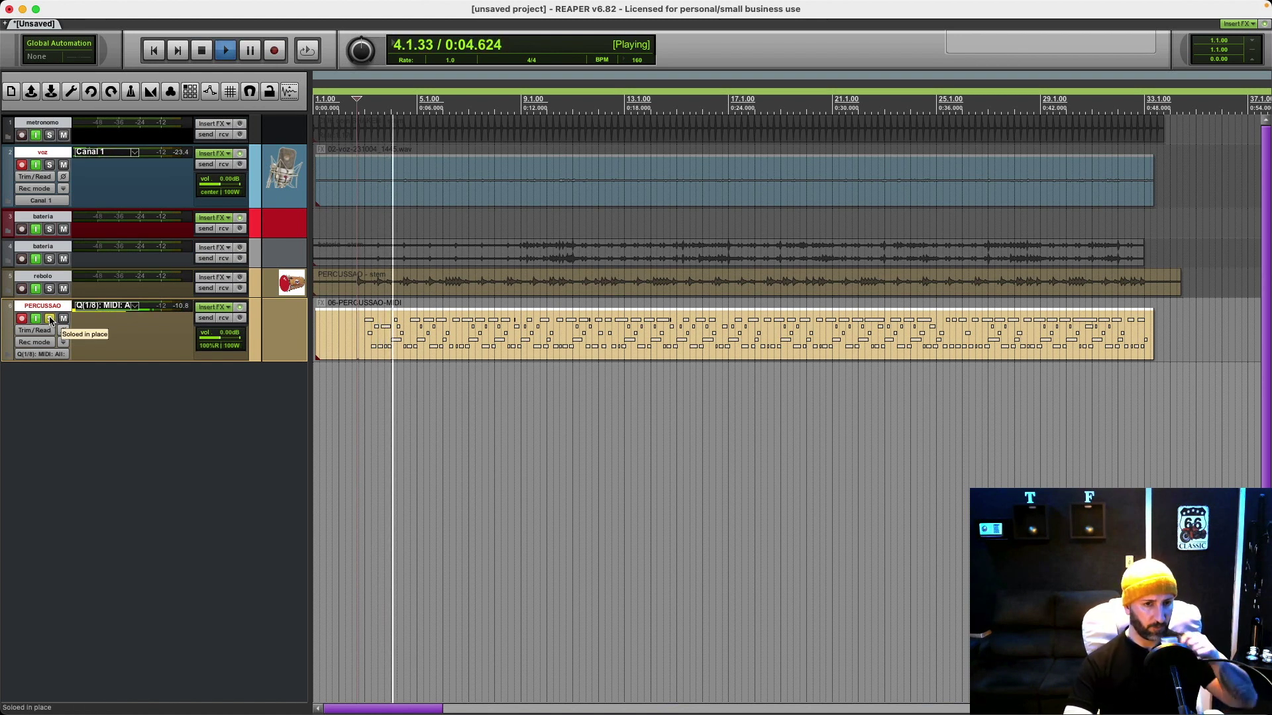
# Step: Solo the rebolo track alongside PERCUSSAO to hear both together, stop playback and clear both solos
pyautogui.click(51, 289)
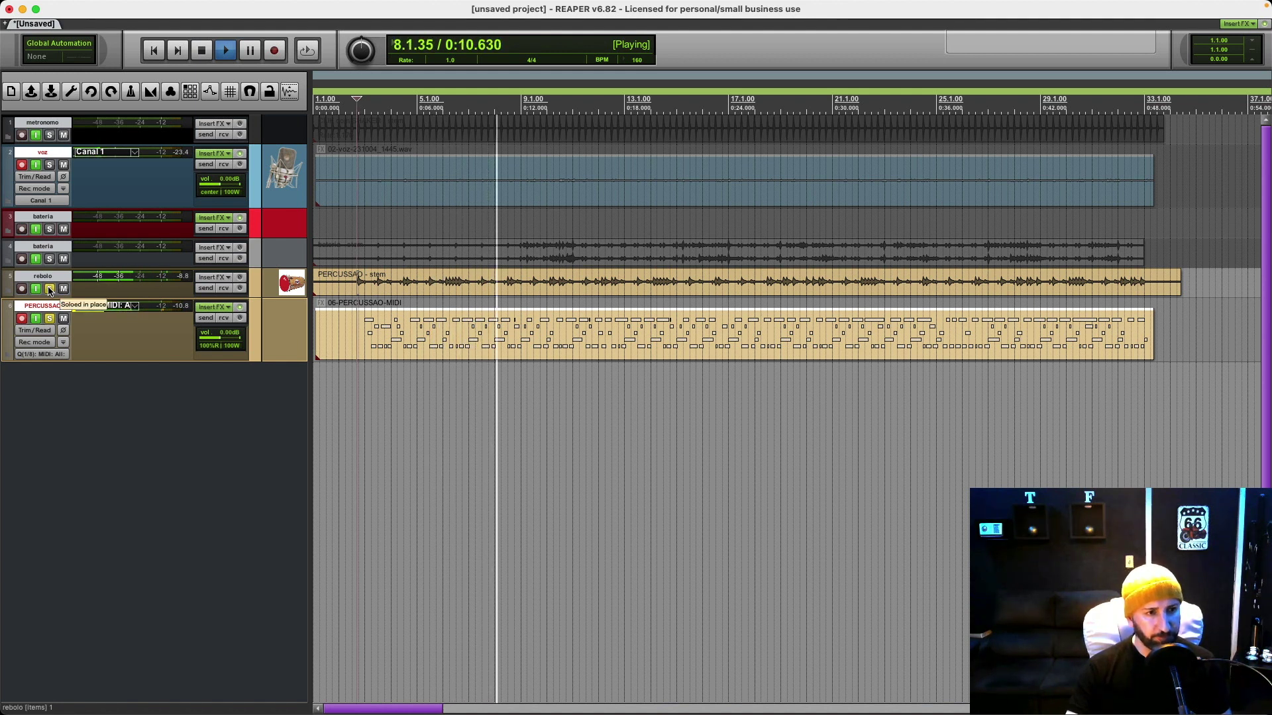
pyautogui.press('space')
pyautogui.click(50, 289)
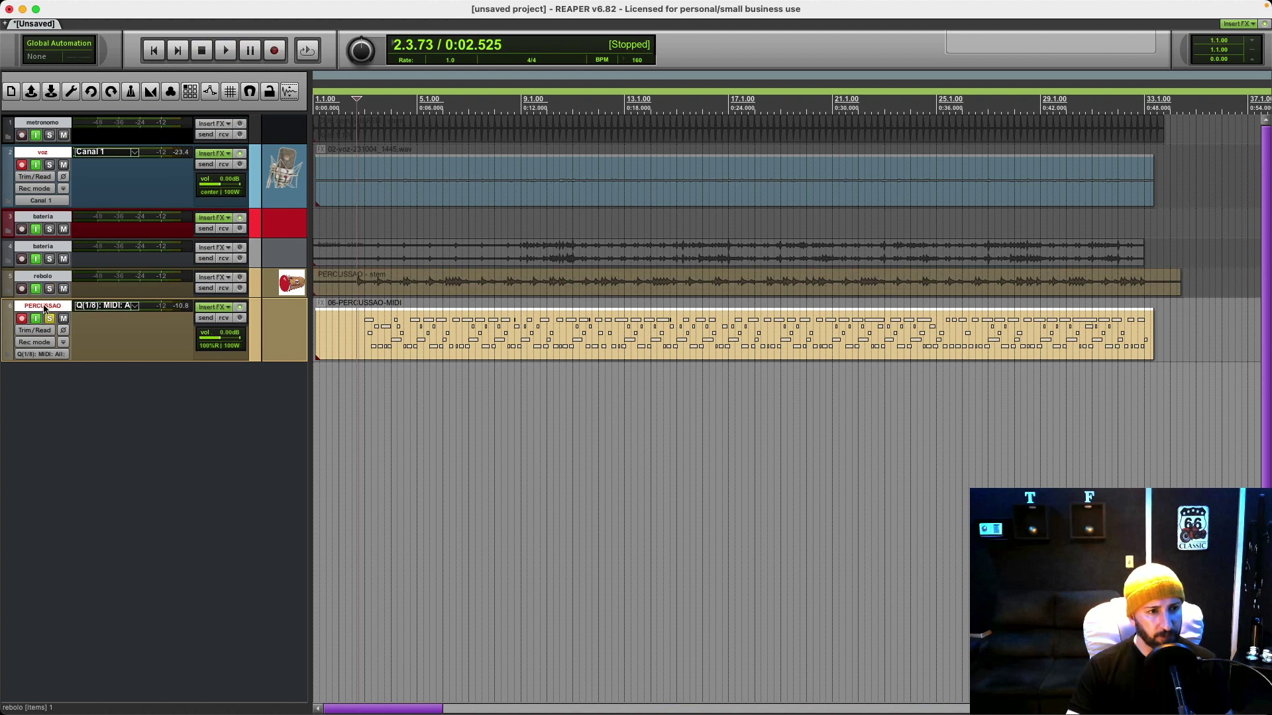
pyautogui.click(49, 319)
# Step: Render the PERCUSSAO track to a mono stem track, muting the original
pyautogui.rightClick(287, 324)
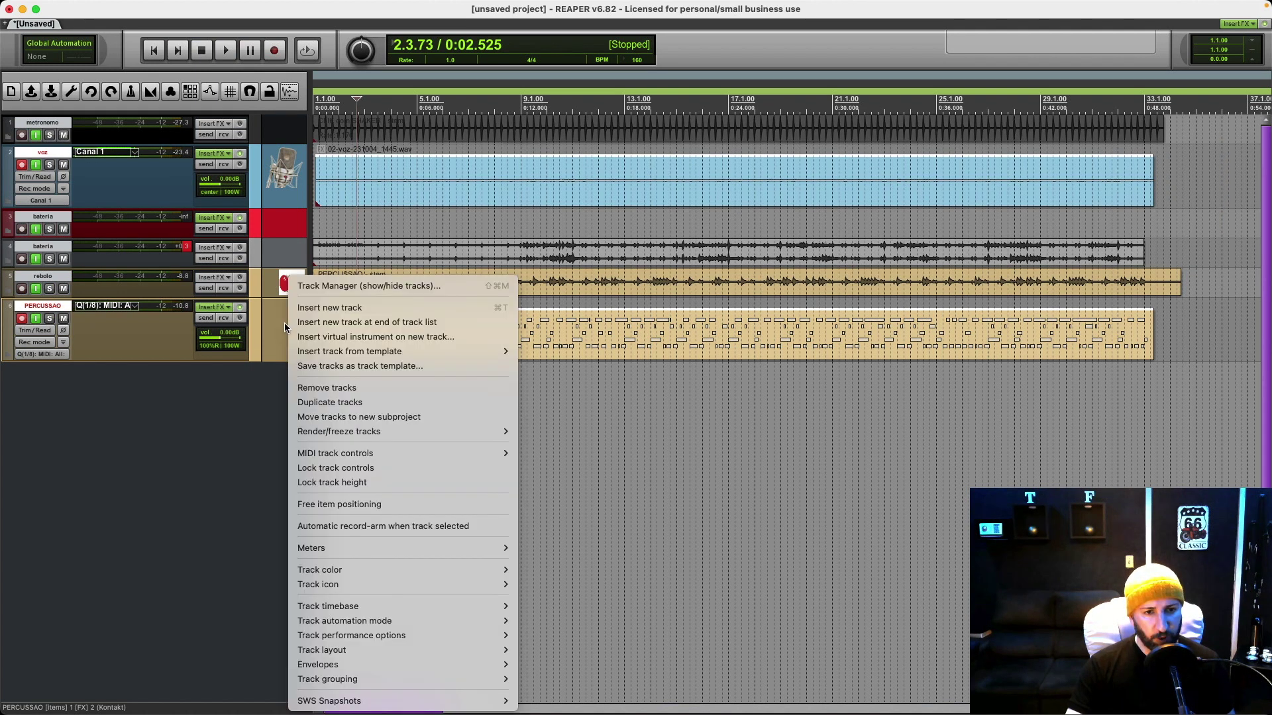
pyautogui.moveTo(418, 432)
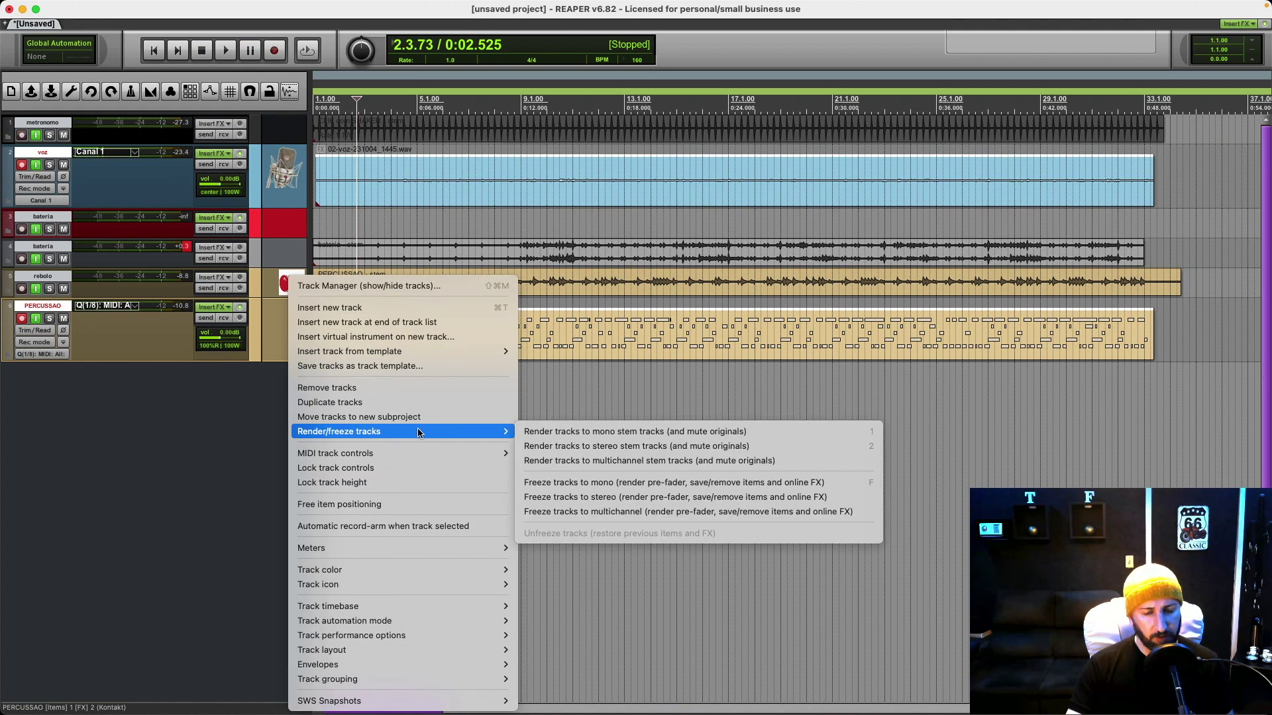
pyautogui.click(575, 432)
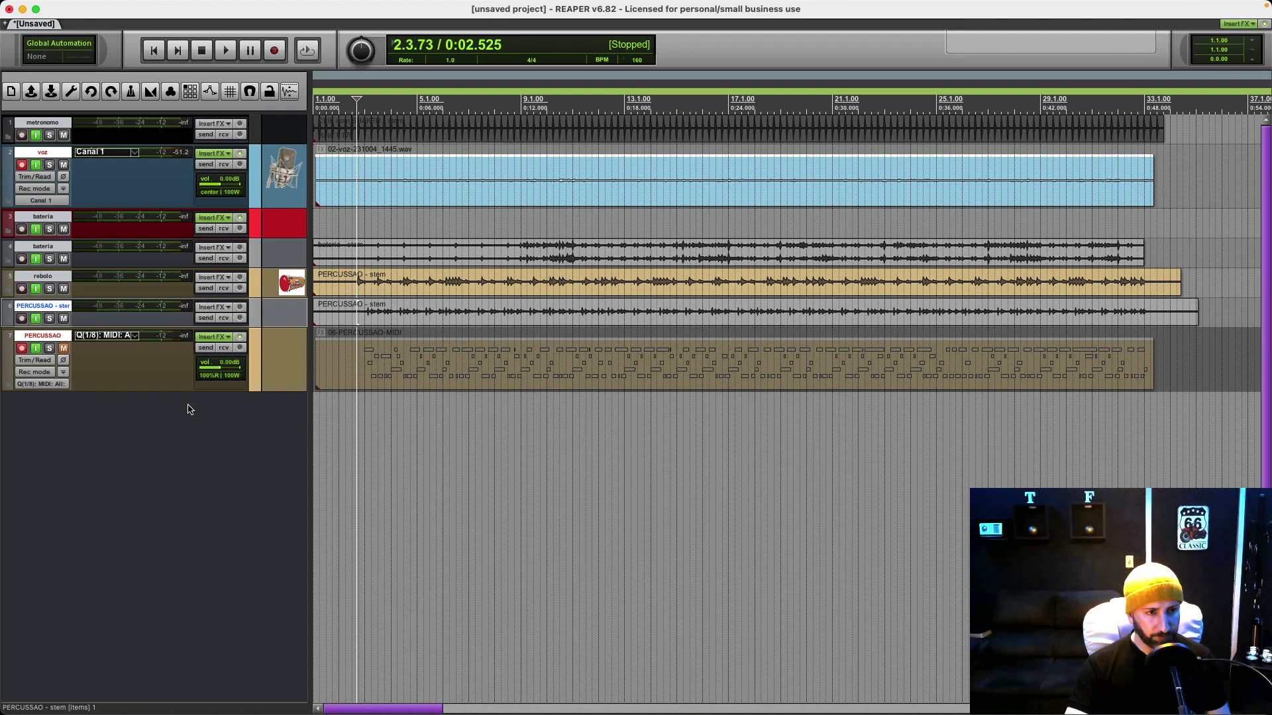
# Step: Rename the new PERCUSSAO stem track as pandeiro reto and delete the MIDI take from the original PERCUSSAO track
pyautogui.doubleClick(53, 308)
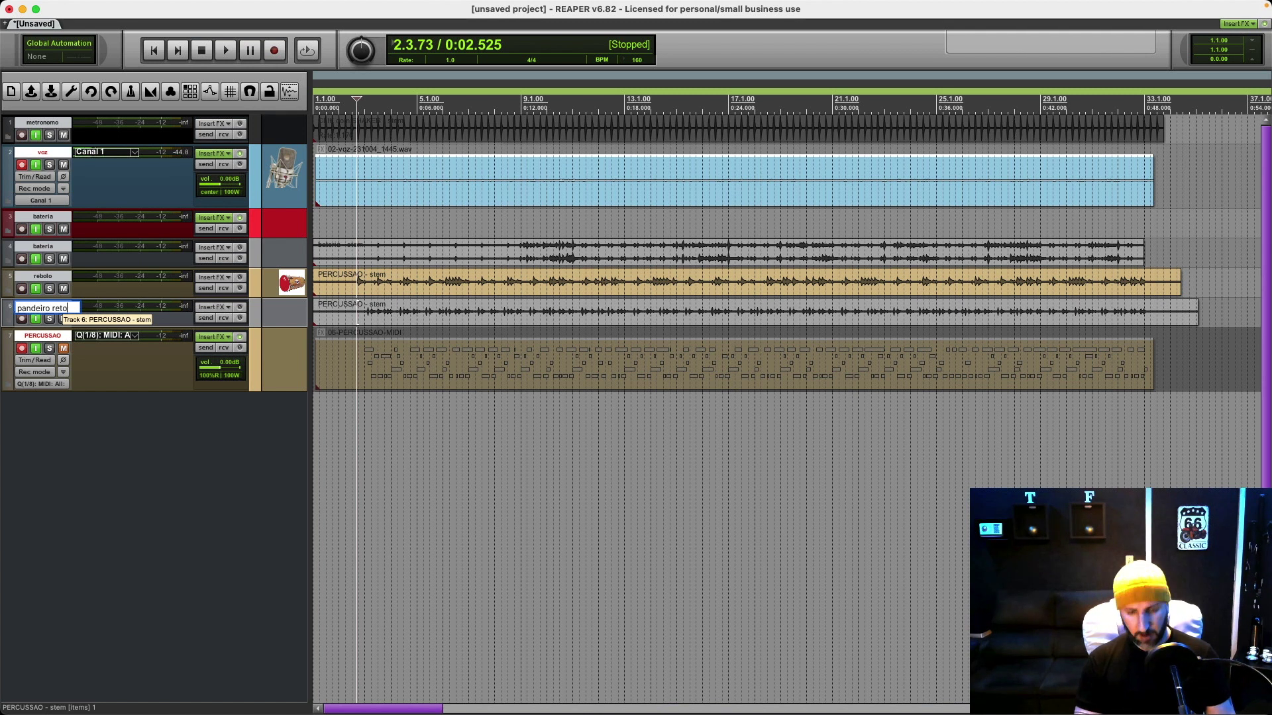
pyautogui.write('pandeiro reto')
pyautogui.press('Return')
pyautogui.click(318, 363)
pyautogui.click(326, 364)
pyautogui.press('Delete')
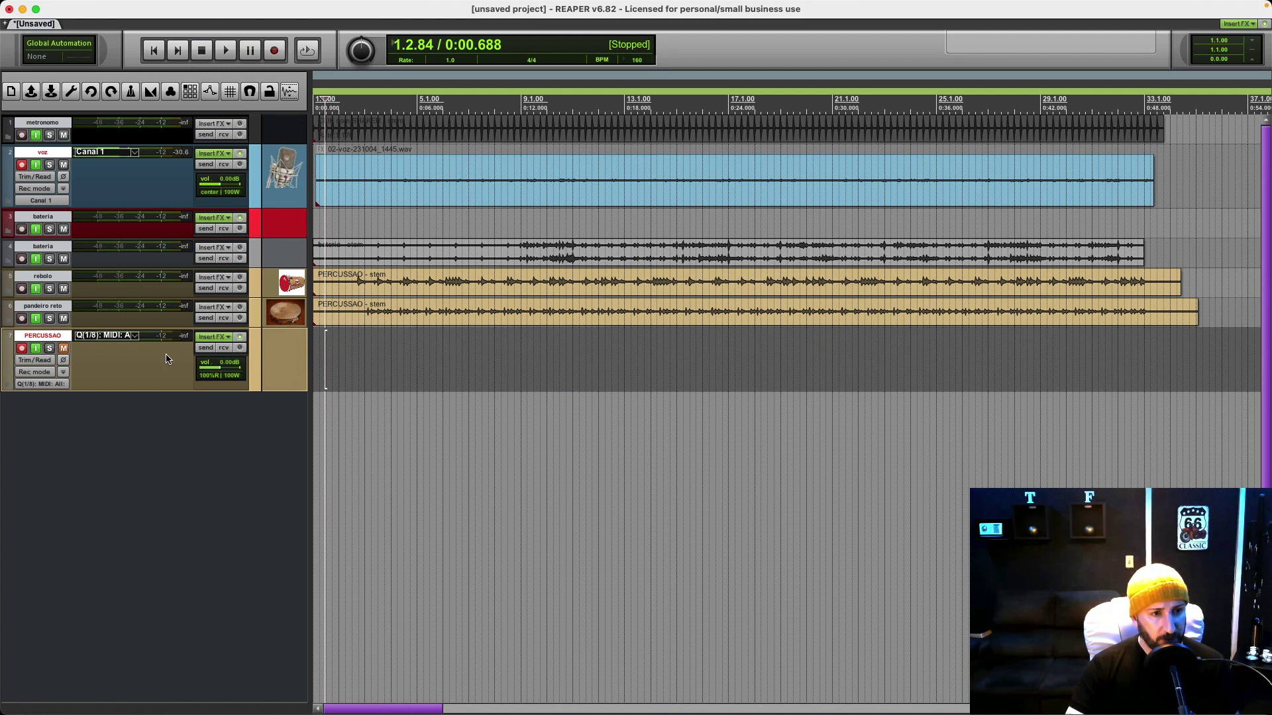
pyautogui.press('super+m')
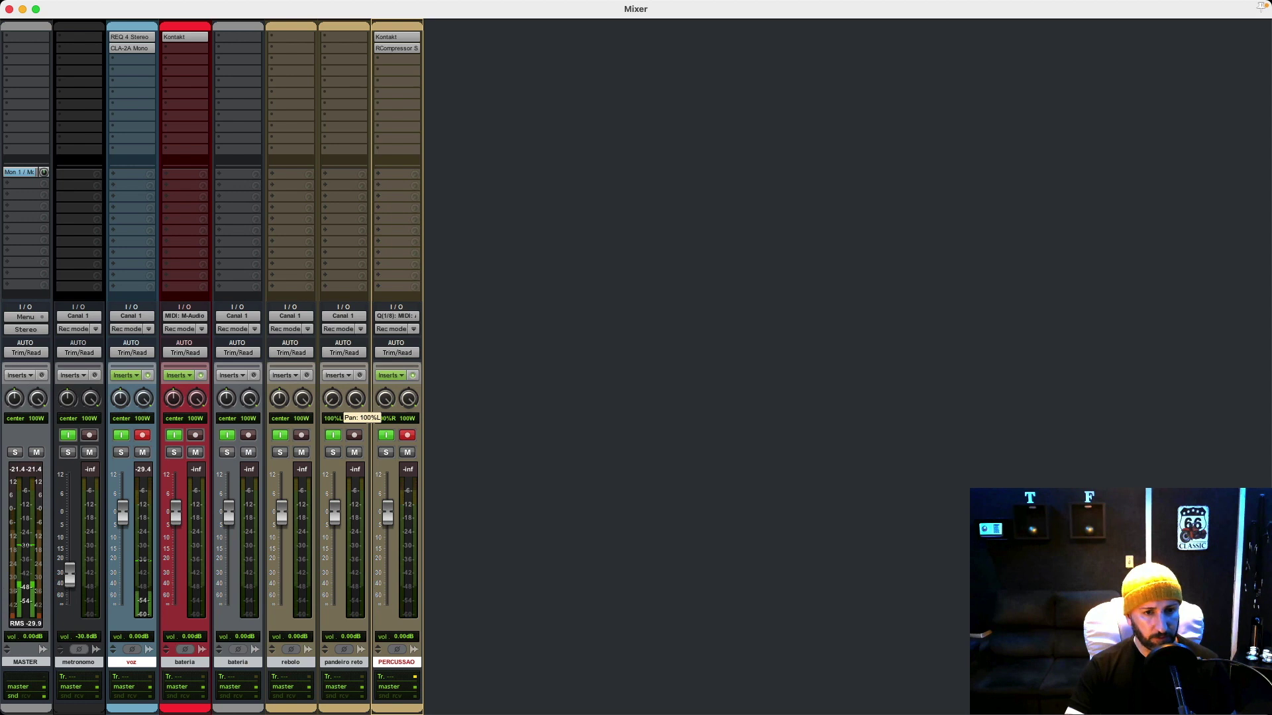
pyautogui.click(9, 10)
pyautogui.click(155, 51)
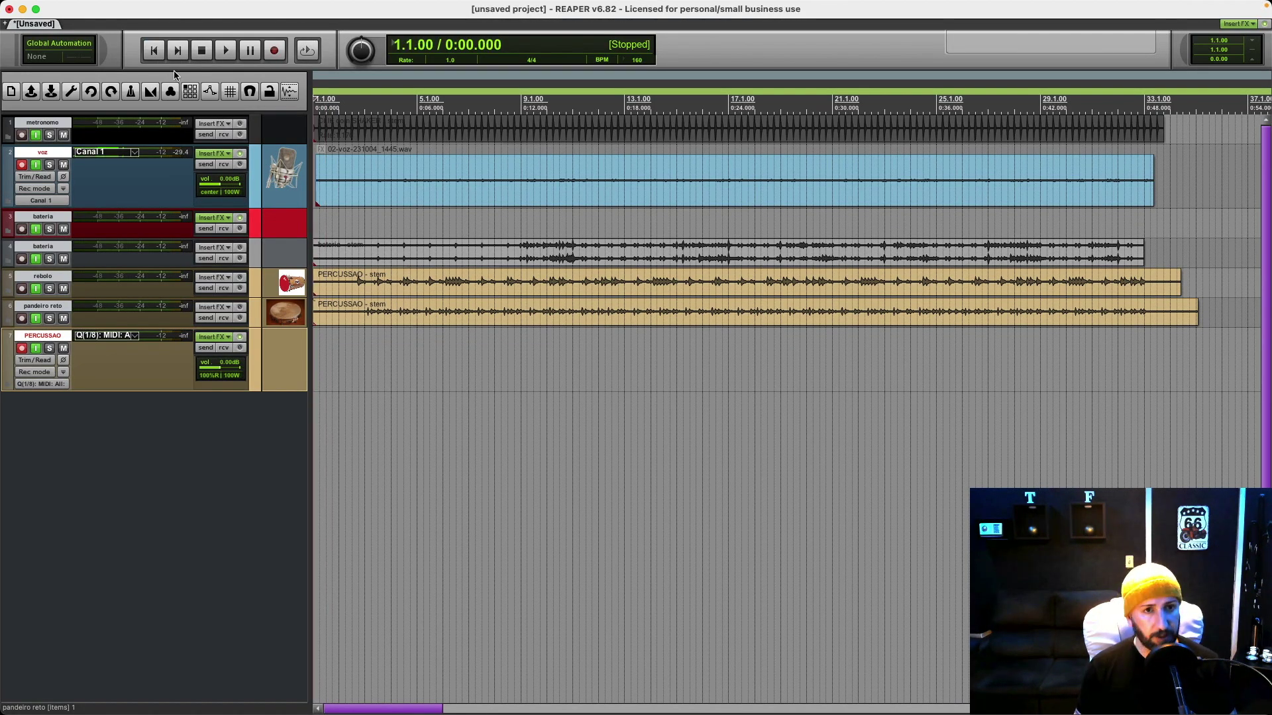
pyautogui.press('super+r')
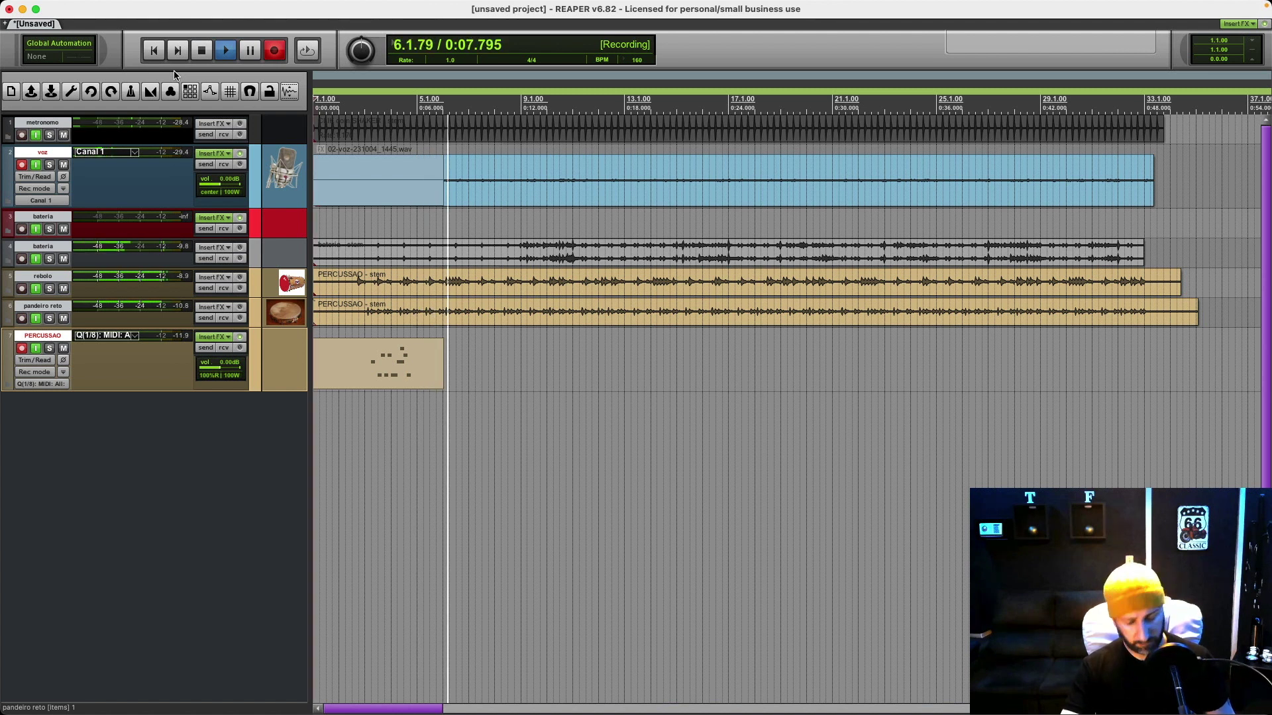
pyautogui.press('space')
pyautogui.press('Return')
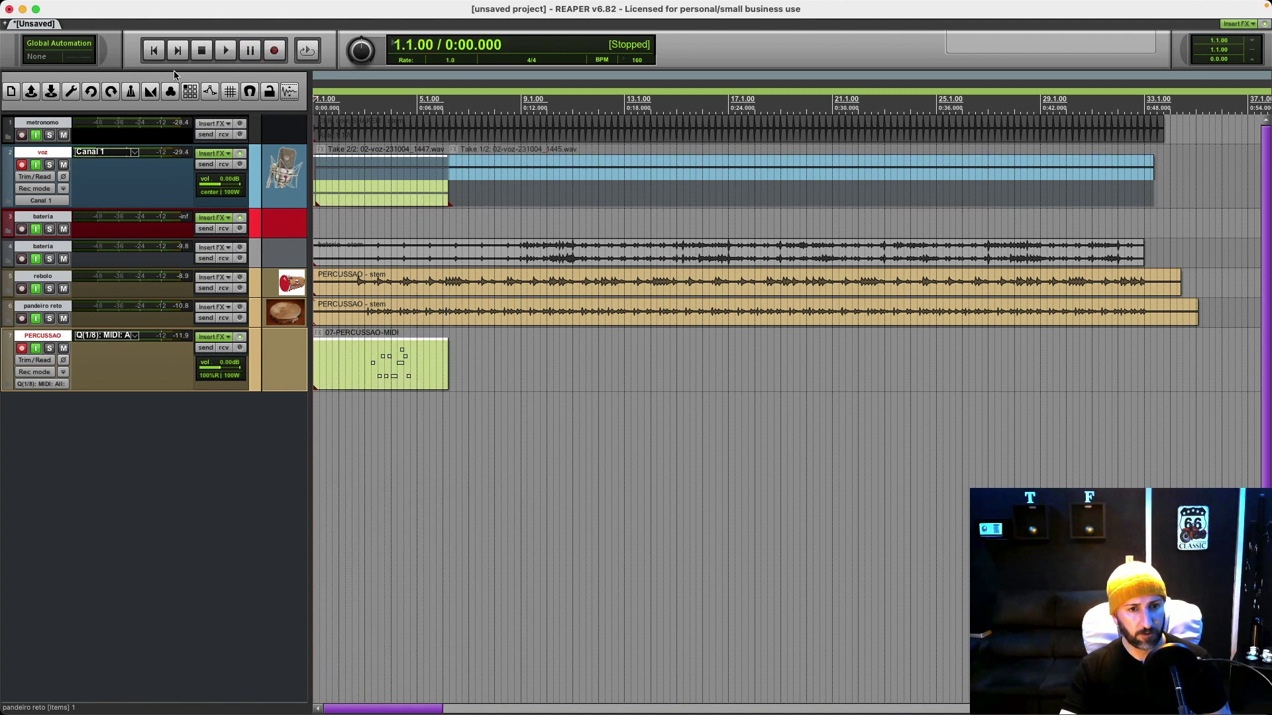
pyautogui.press('super+z')
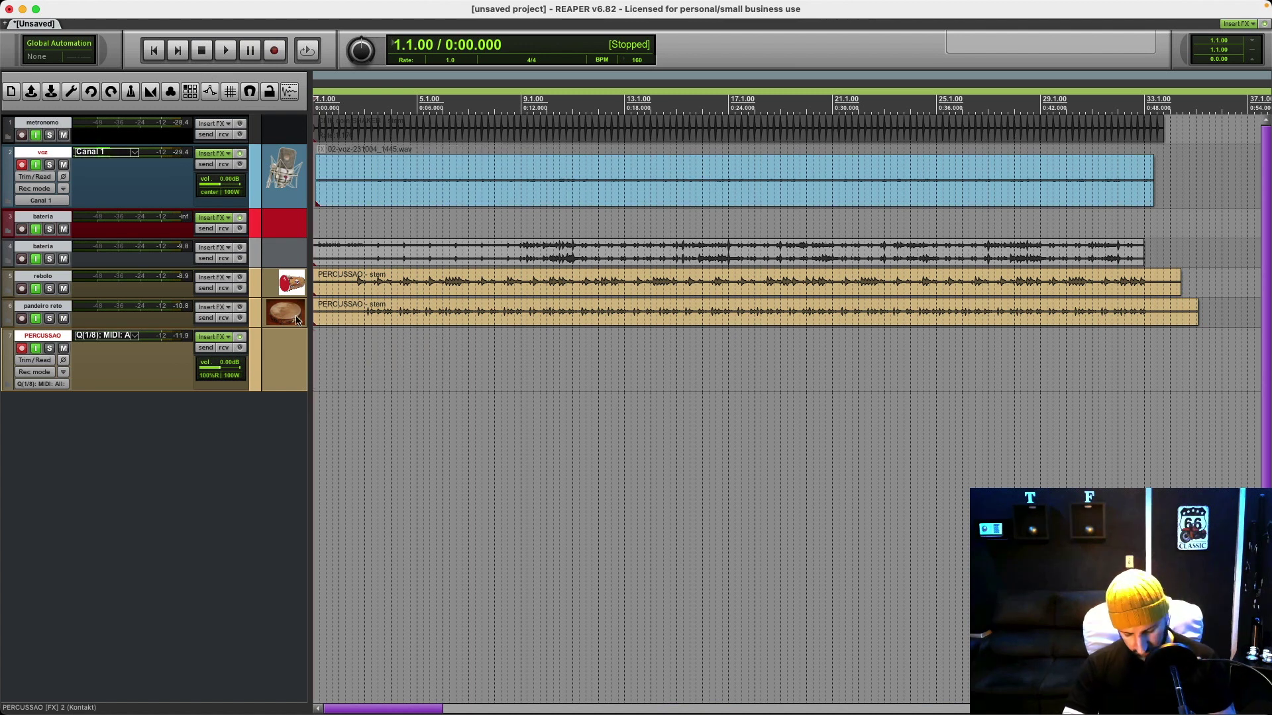
# Step: Pan pandeiro reto 100% right and PERCUSSAO 99% left in the mixer, and clear and disarm the voz track
pyautogui.press('super+m')
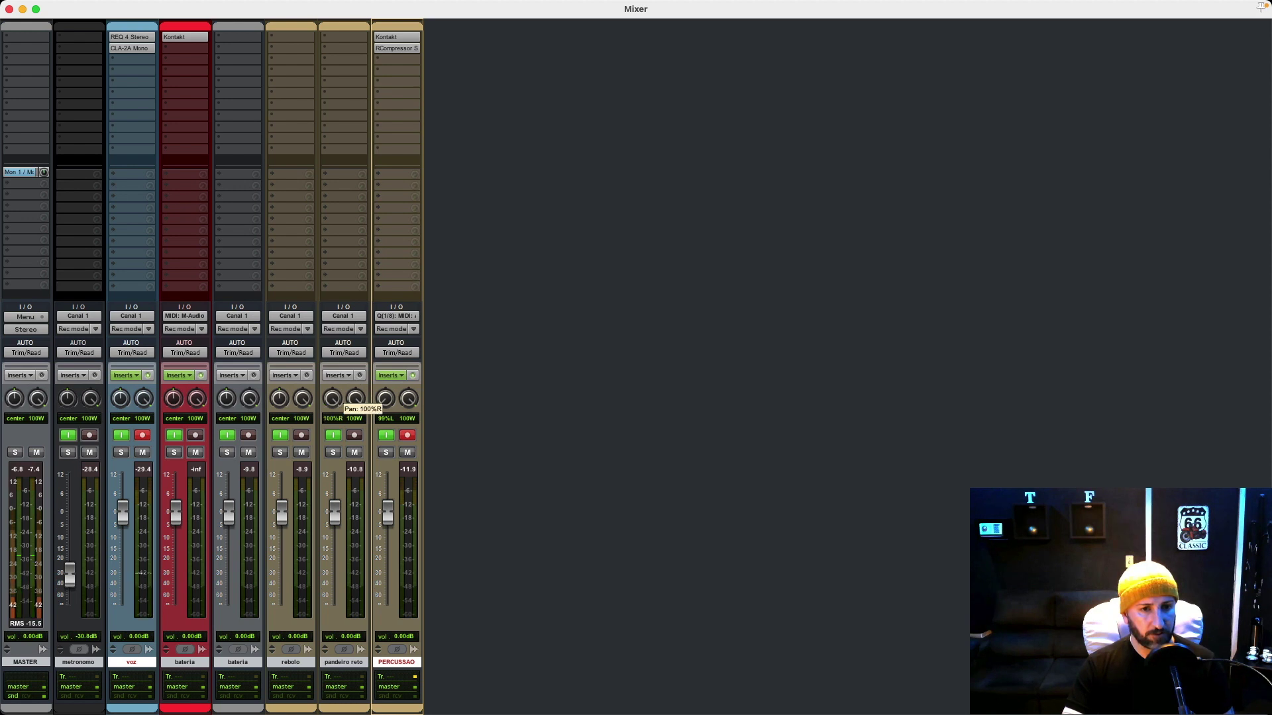
pyautogui.press('super+m')
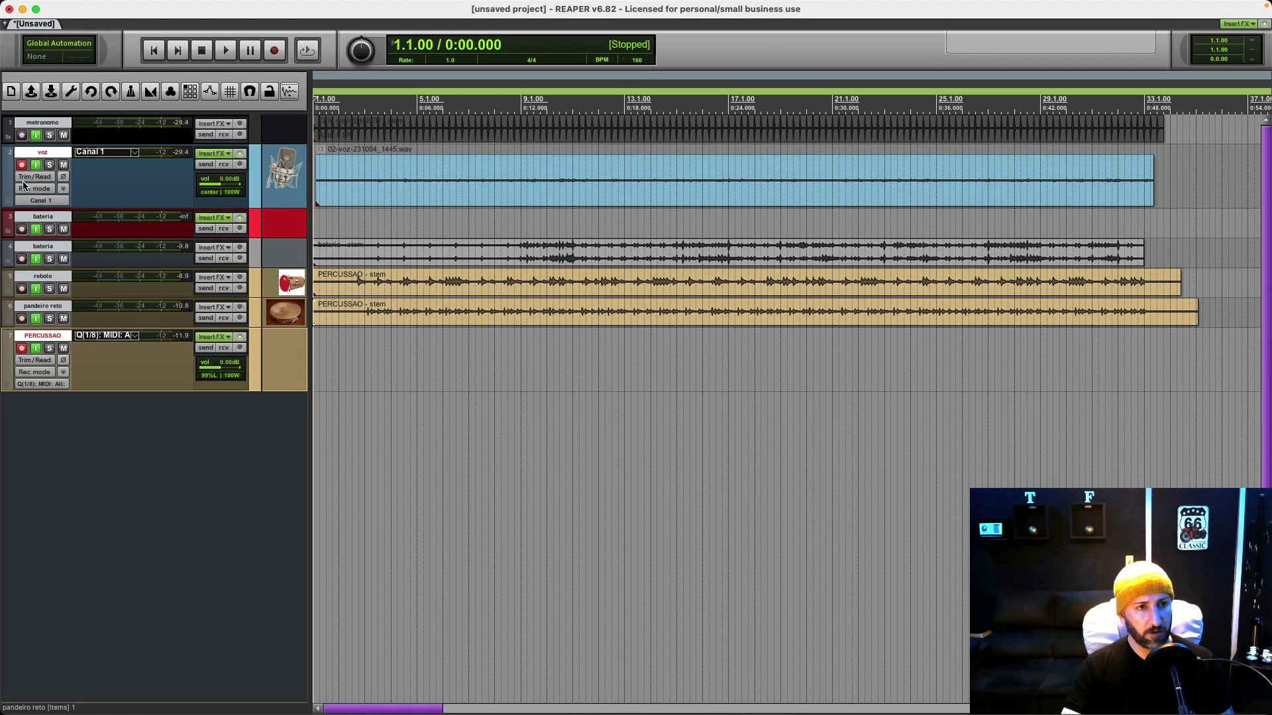
pyautogui.click(346, 178)
pyautogui.press('Delete')
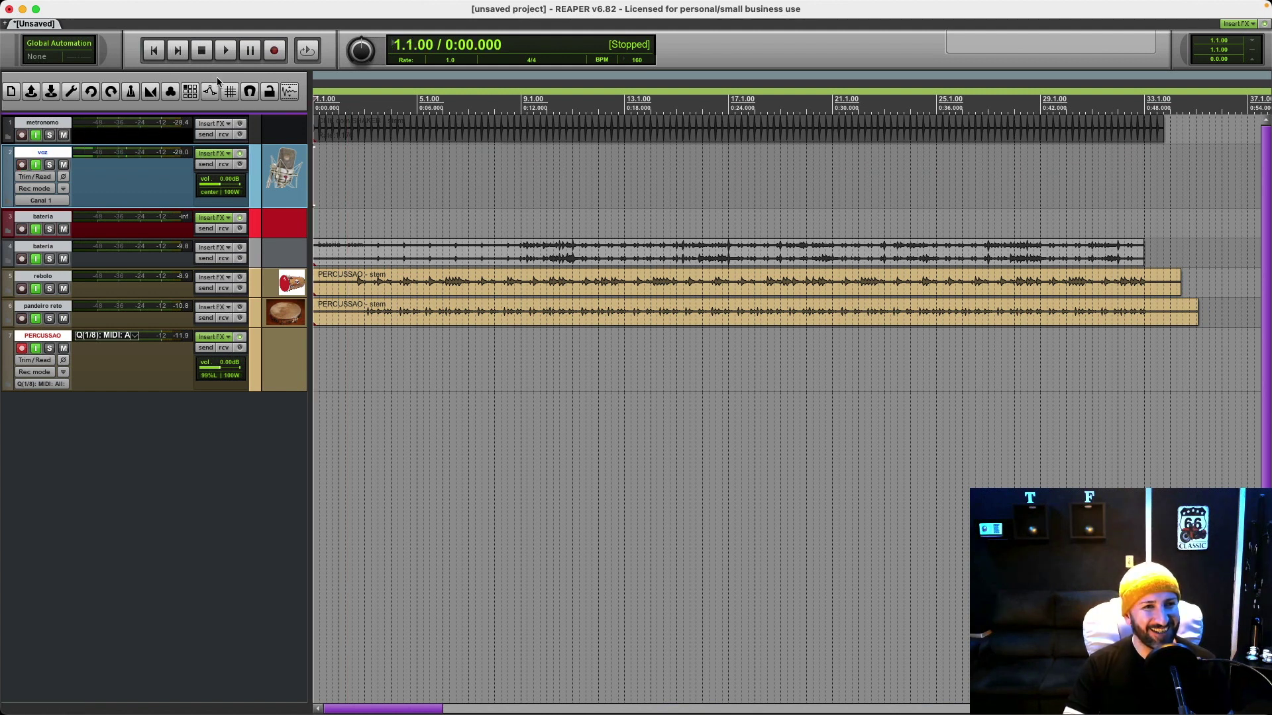
# Step: Record a new MIDI take on the PERCUSSAO track up to about bar 33 and re-arm the voz track
pyautogui.click(271, 56)
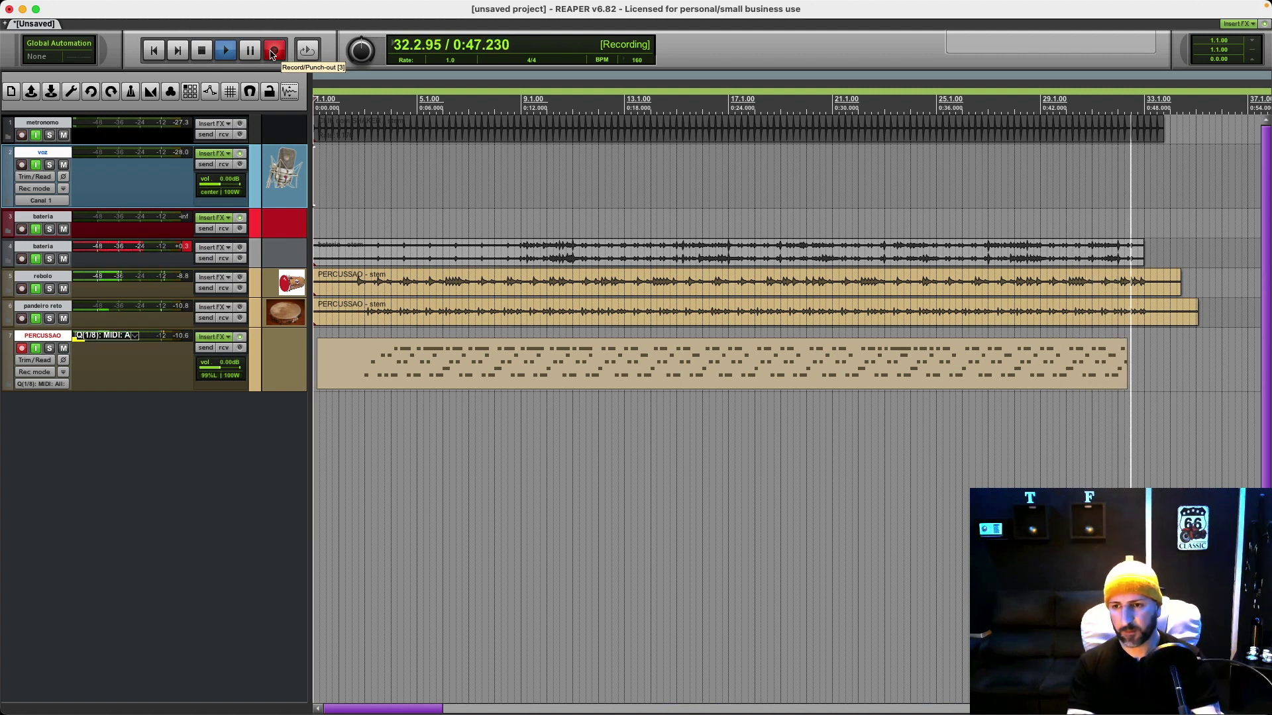
pyautogui.click(273, 53)
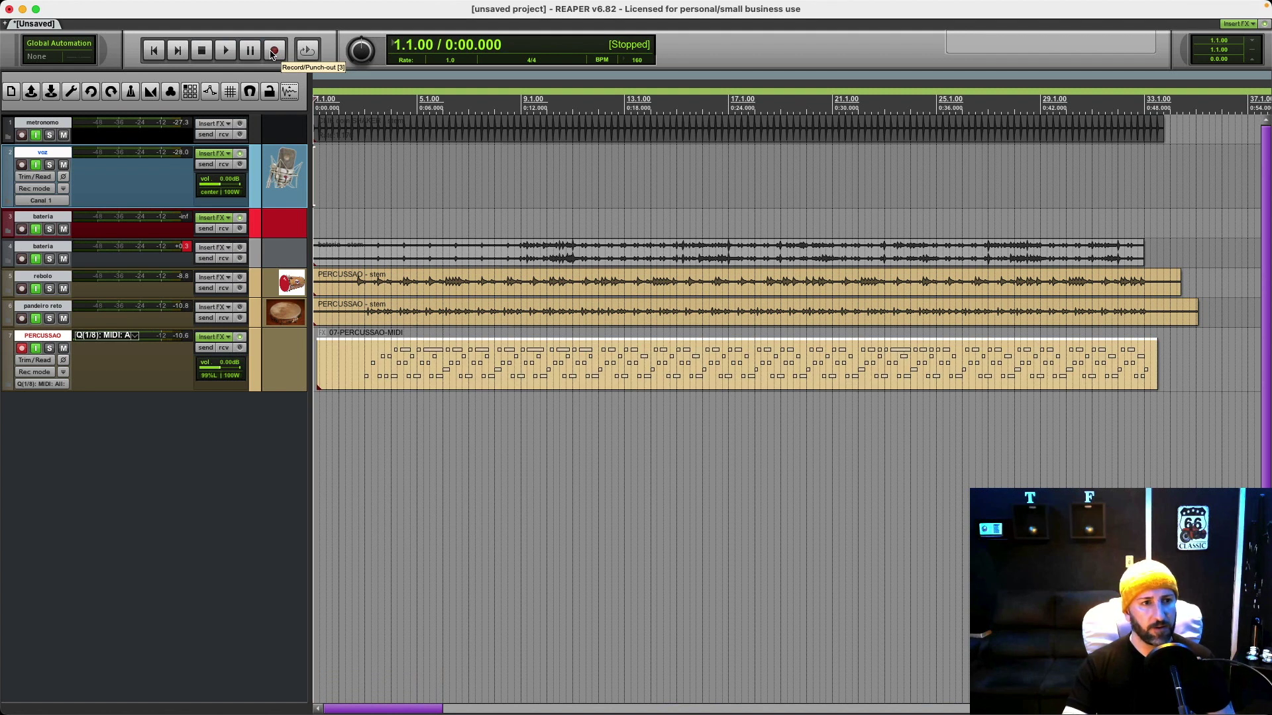
pyautogui.click(21, 165)
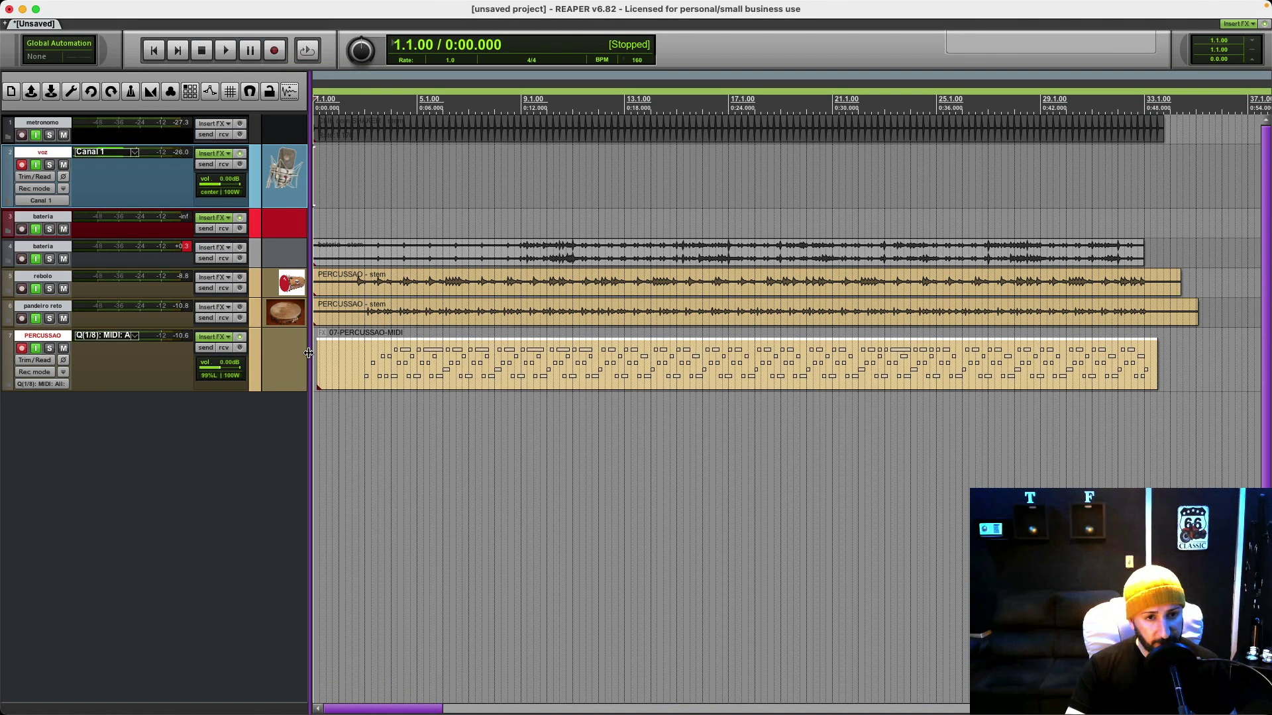
# Step: Quantize the positions of all notes in the latest PERCUSSAO MIDI take to a straight 1/8 grid at 100% strength
pyautogui.doubleClick(339, 361)
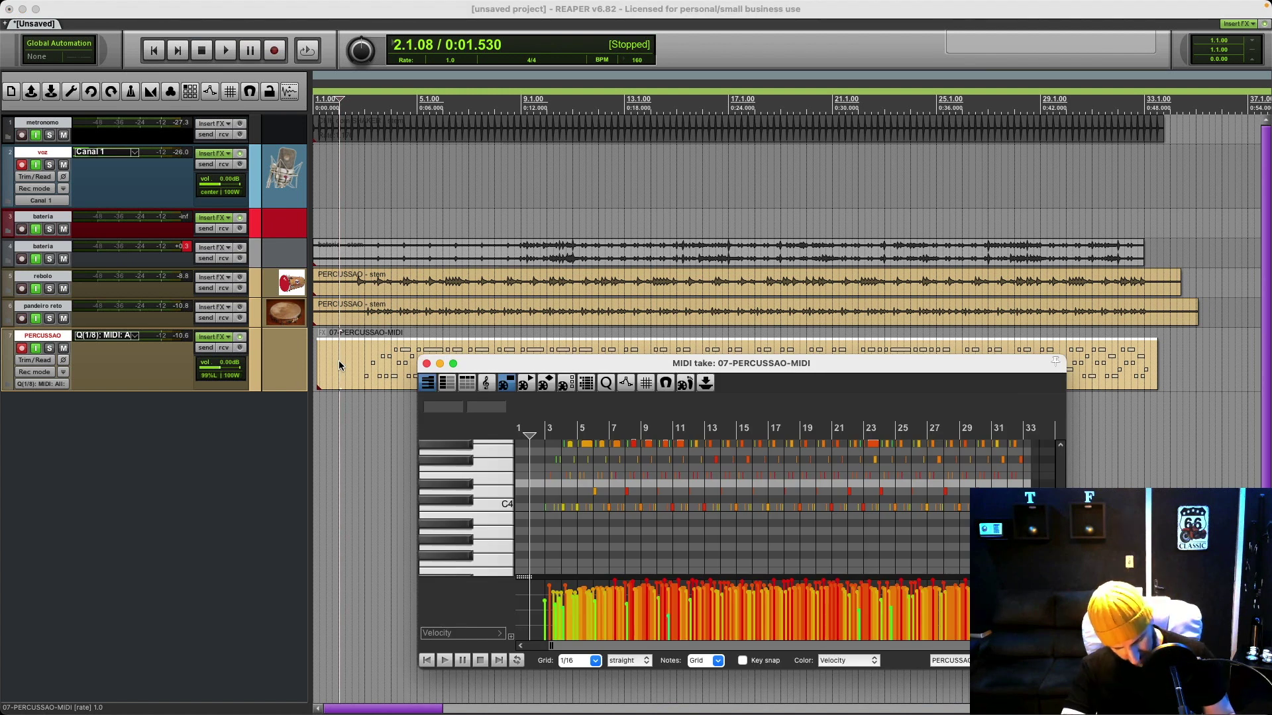
pyautogui.press('super+a')
pyautogui.press('q')
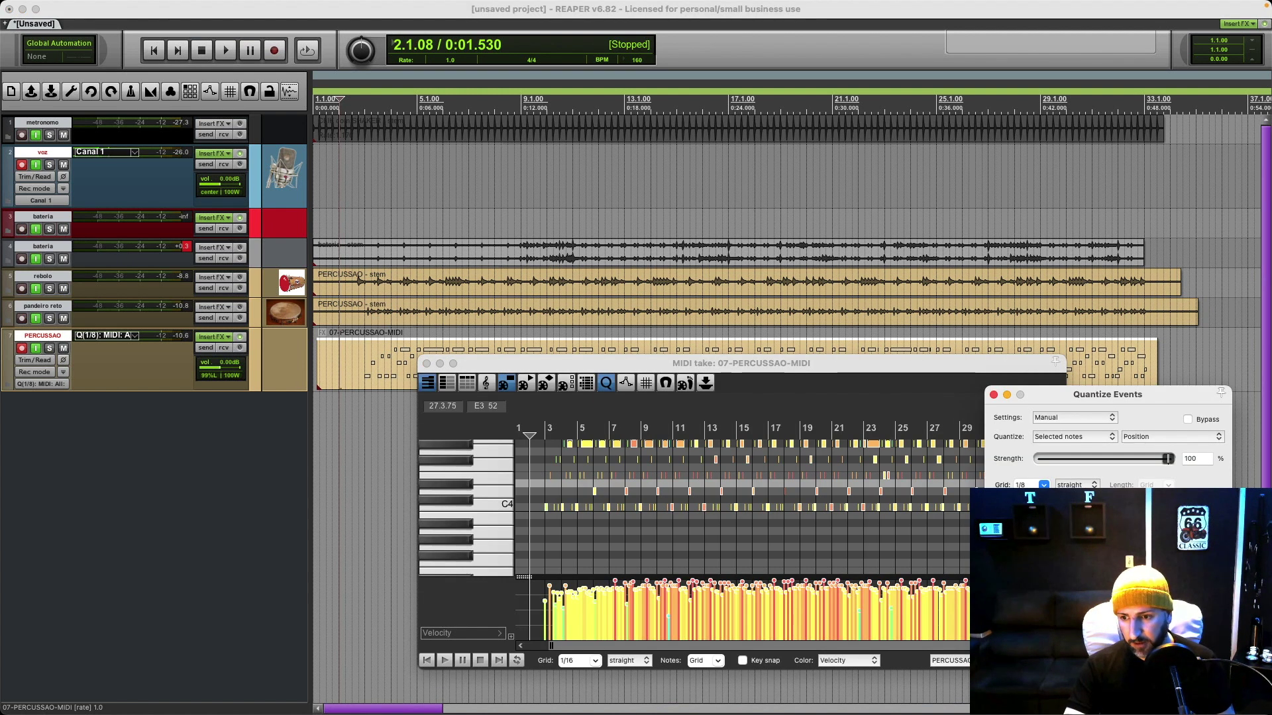
pyautogui.press('Return')
pyautogui.click(426, 363)
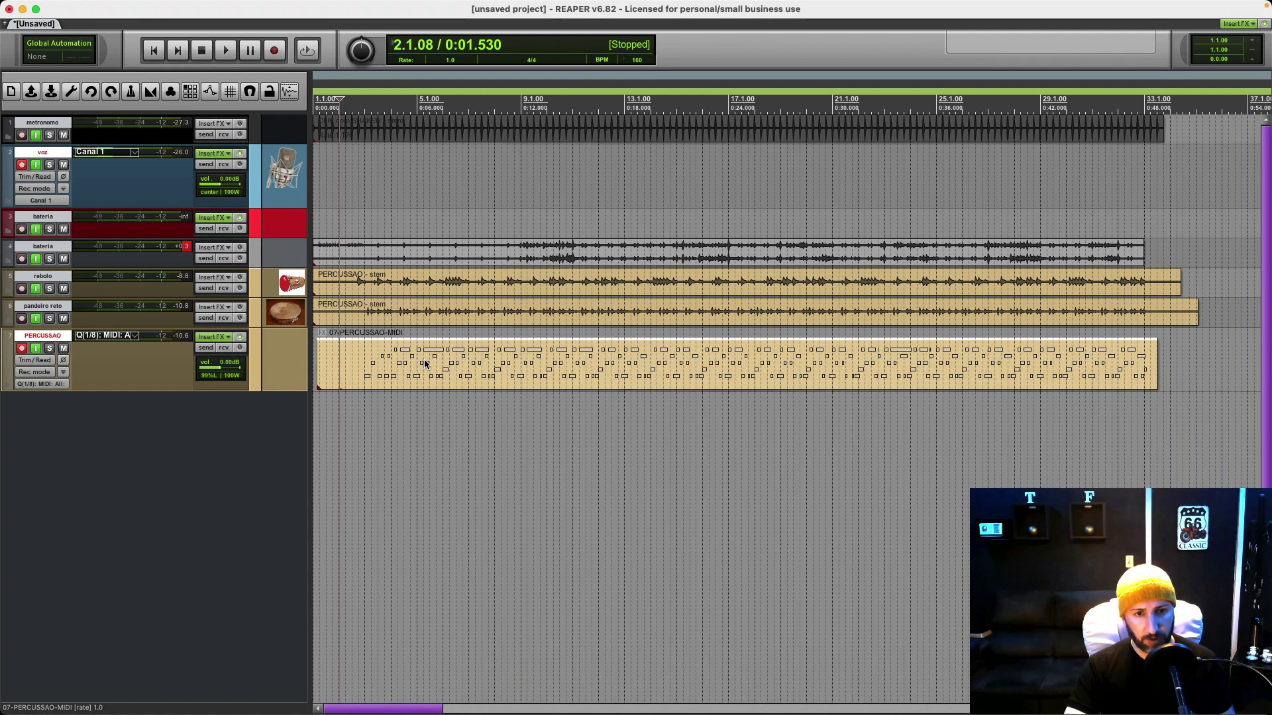
# Step: Render the quantized PERCUSSAO track to another mono stem track, muting the original
pyautogui.rightClick(285, 353)
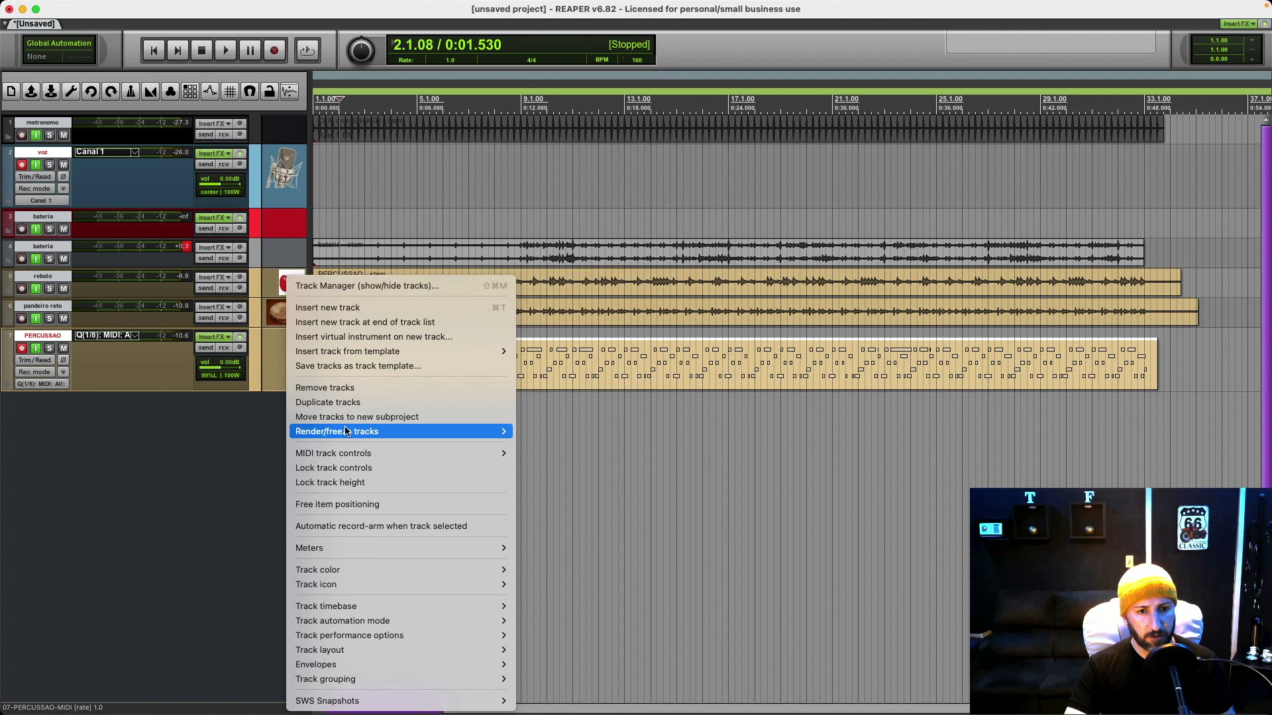
pyautogui.moveTo(504, 431)
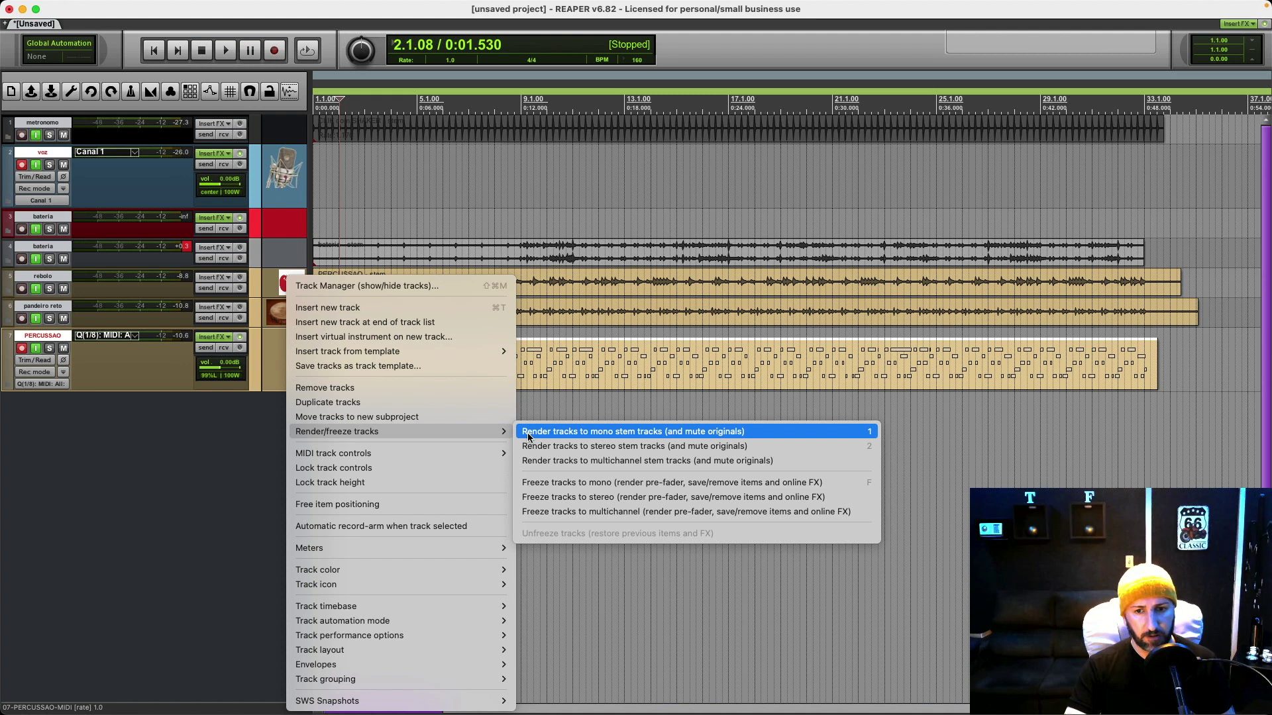
pyautogui.click(527, 432)
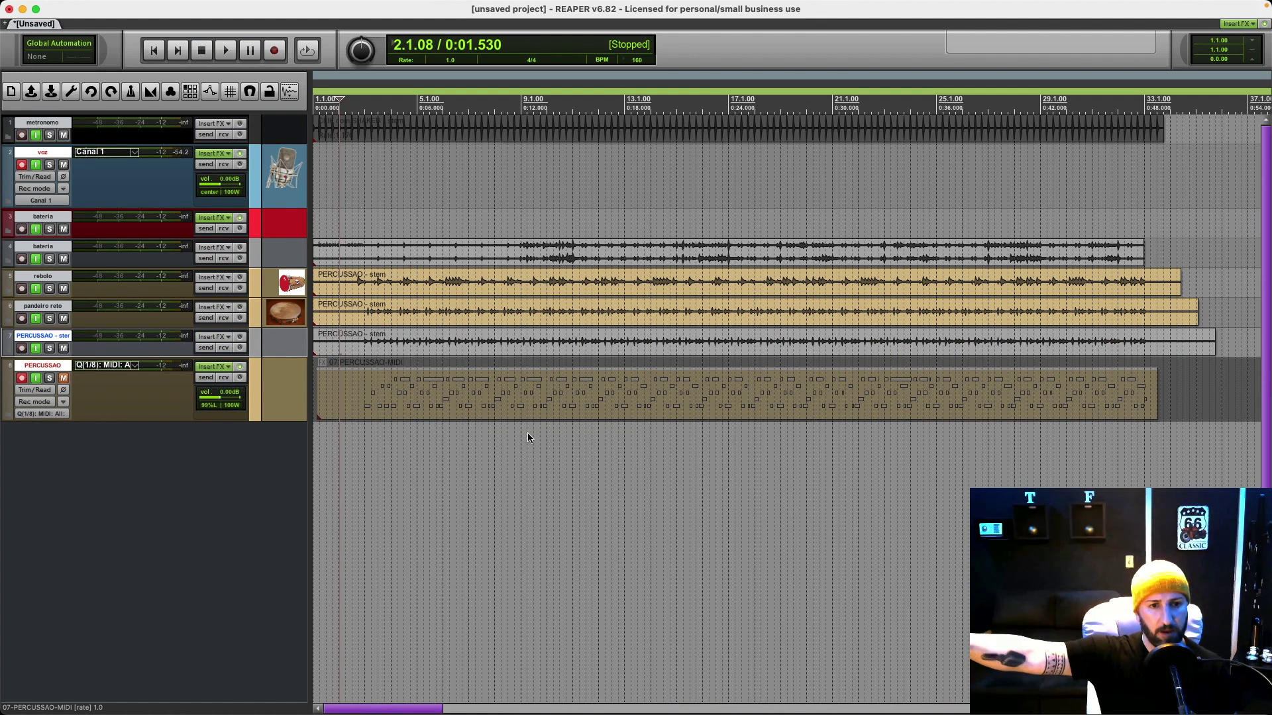
# Step: Delete the rendered MIDI take from the PERCUSSAO track and rename its new stem track as pandeiro cortado
pyautogui.scroll(-3, 528, 437)
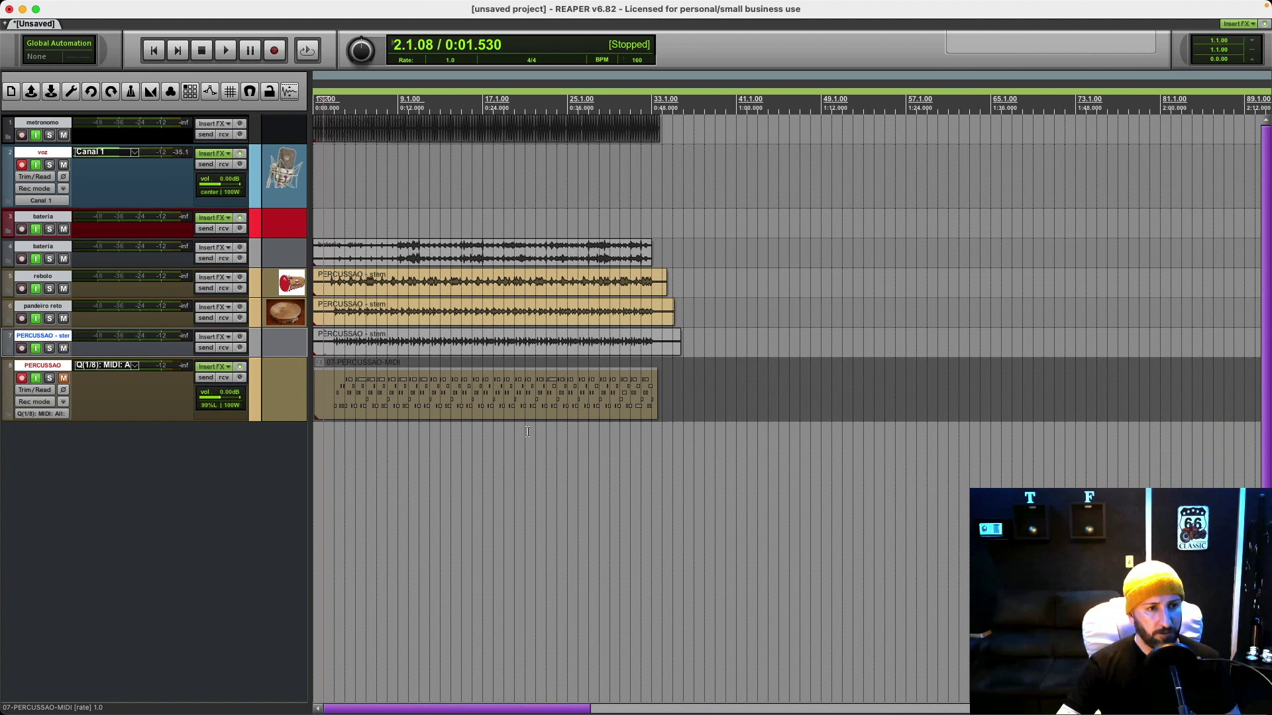
pyautogui.click(333, 394)
pyautogui.press('Delete')
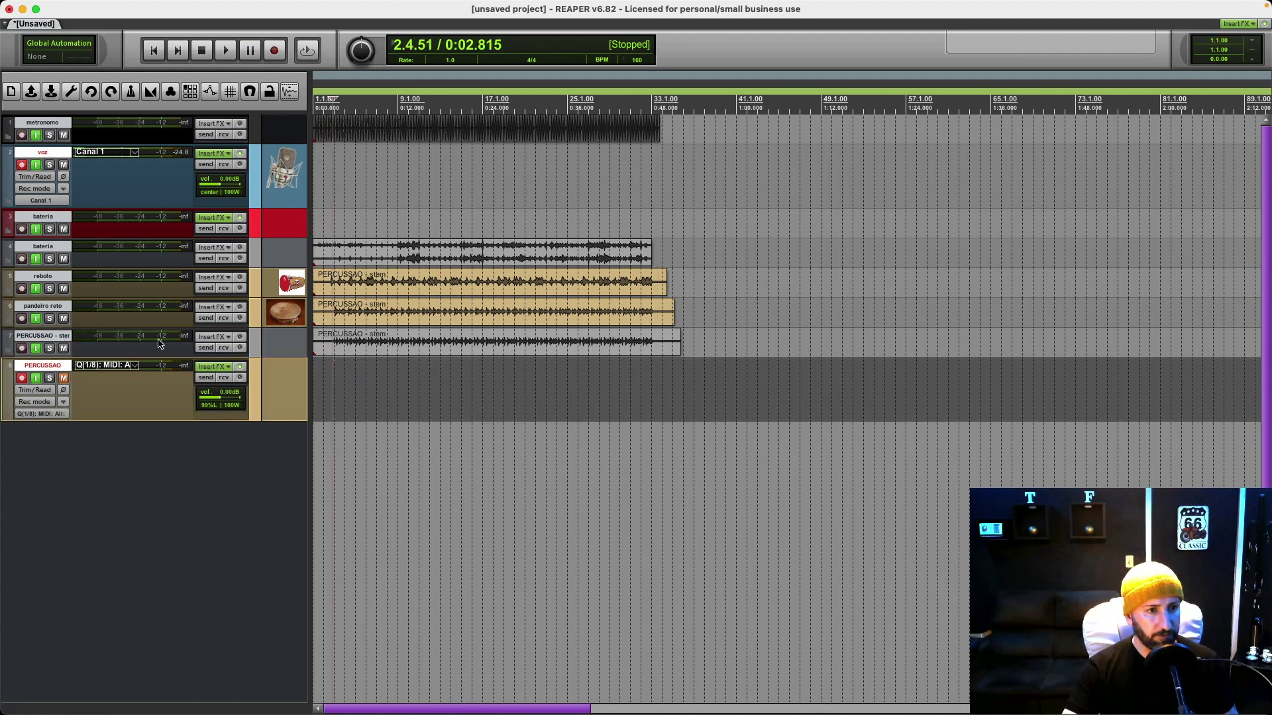
pyautogui.doubleClick(47, 338)
pyautogui.write('pandeir')
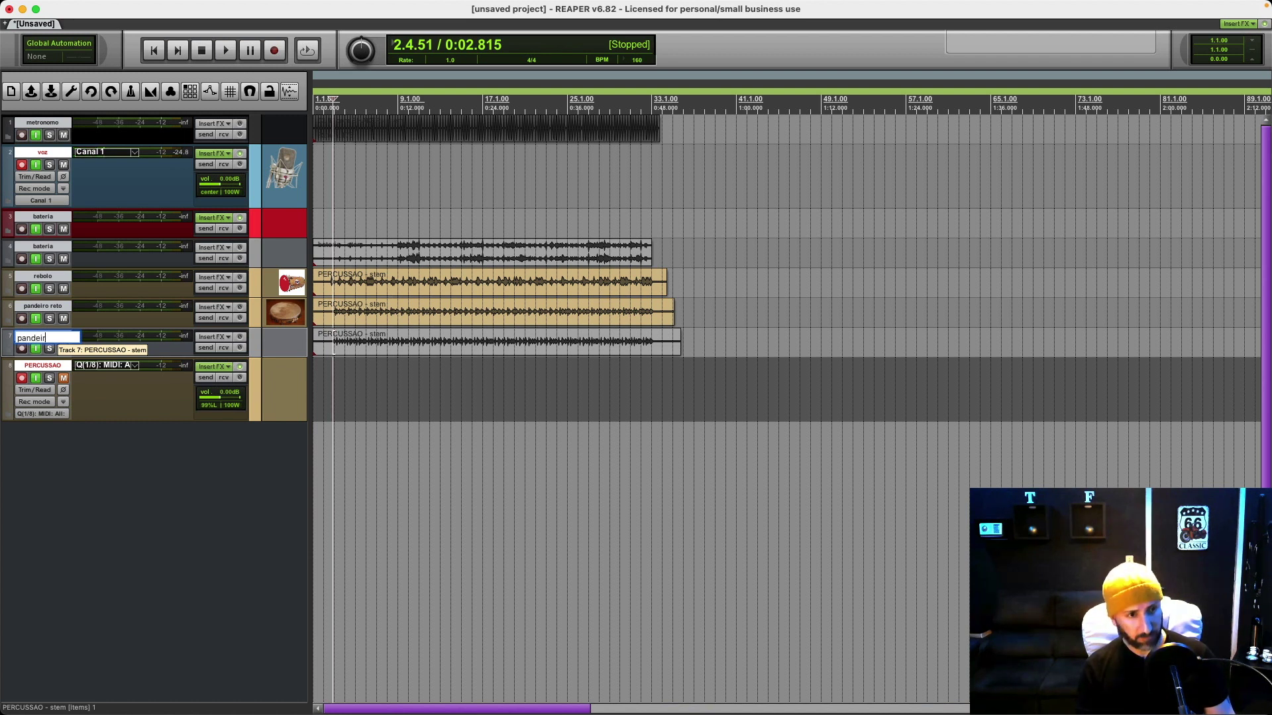
pyautogui.write('o cortado')
pyautogui.press('Return')
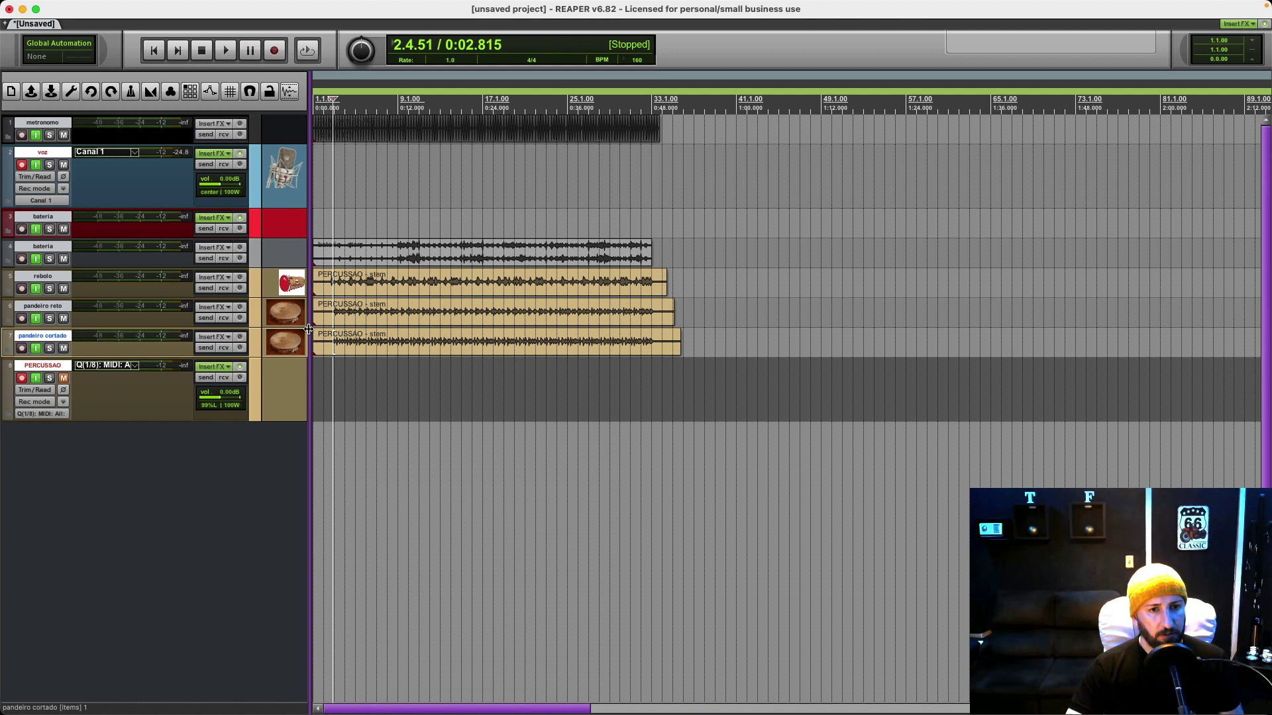
# Step: Play back the arrangement, review the mixer, and solo the pandeiro reto and pandeiro cortado tracks
pyautogui.scroll(5, 344, 336)
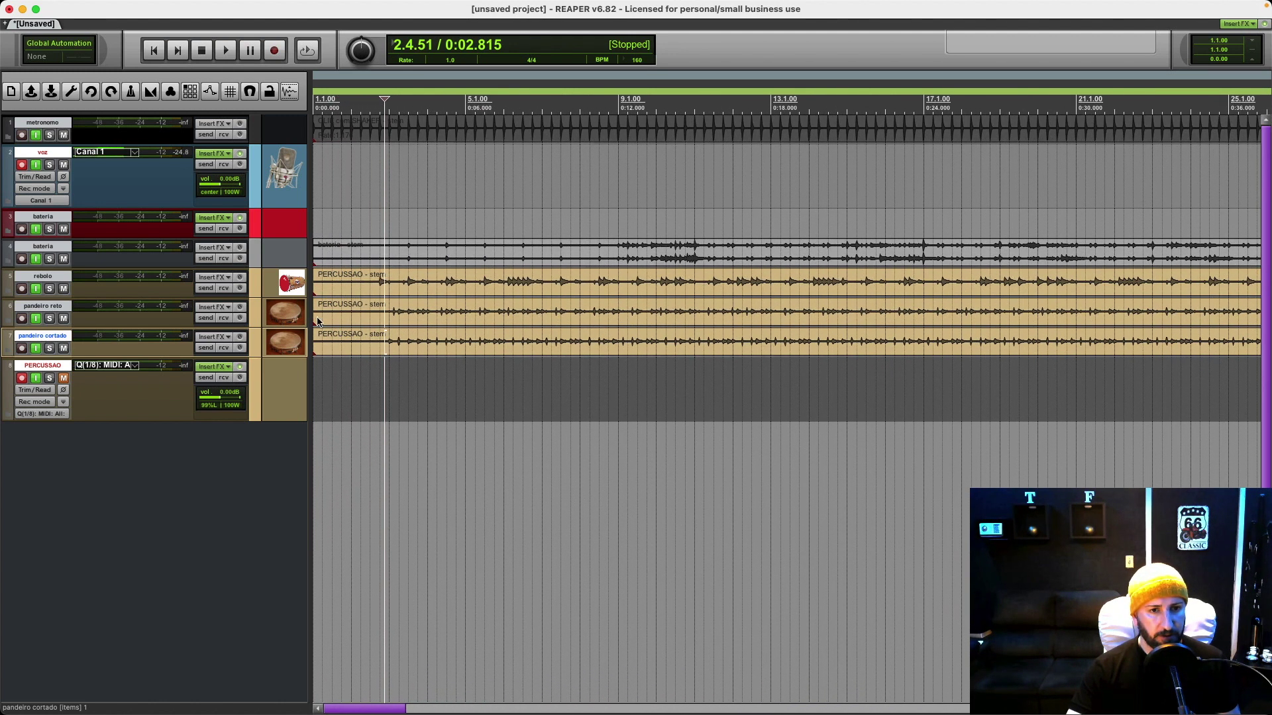
pyautogui.press('space')
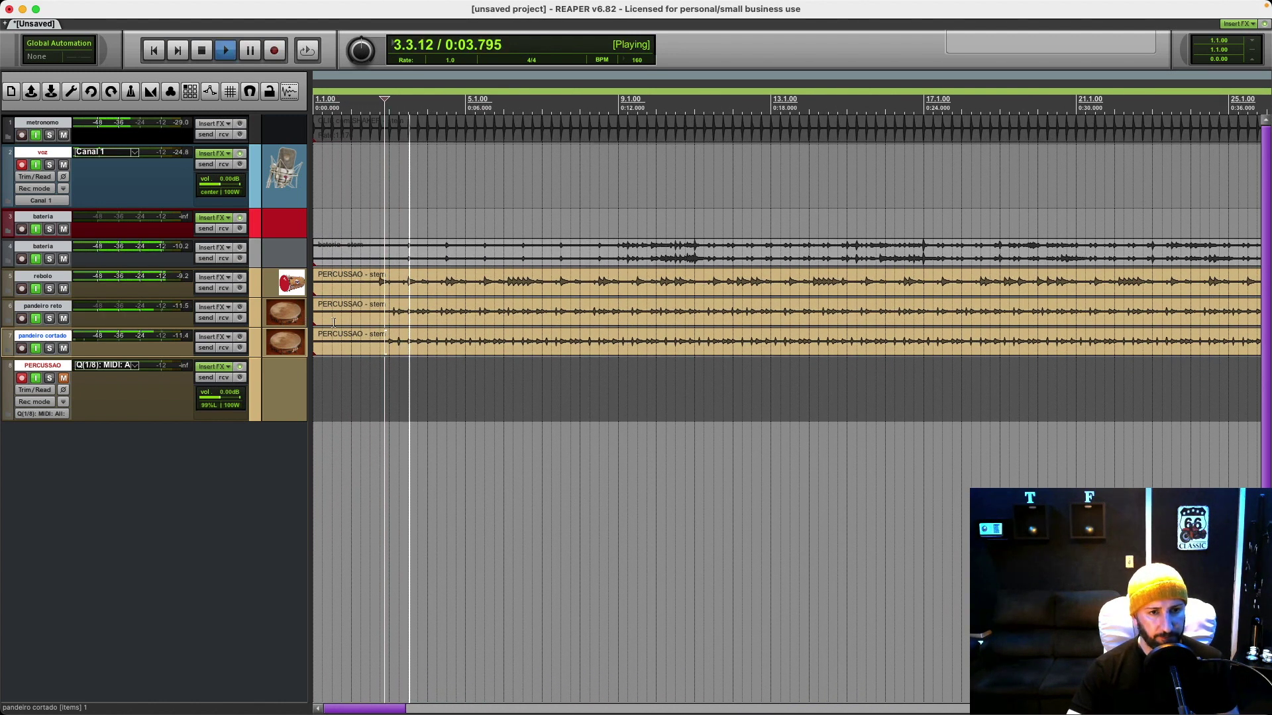
pyautogui.press('super+m')
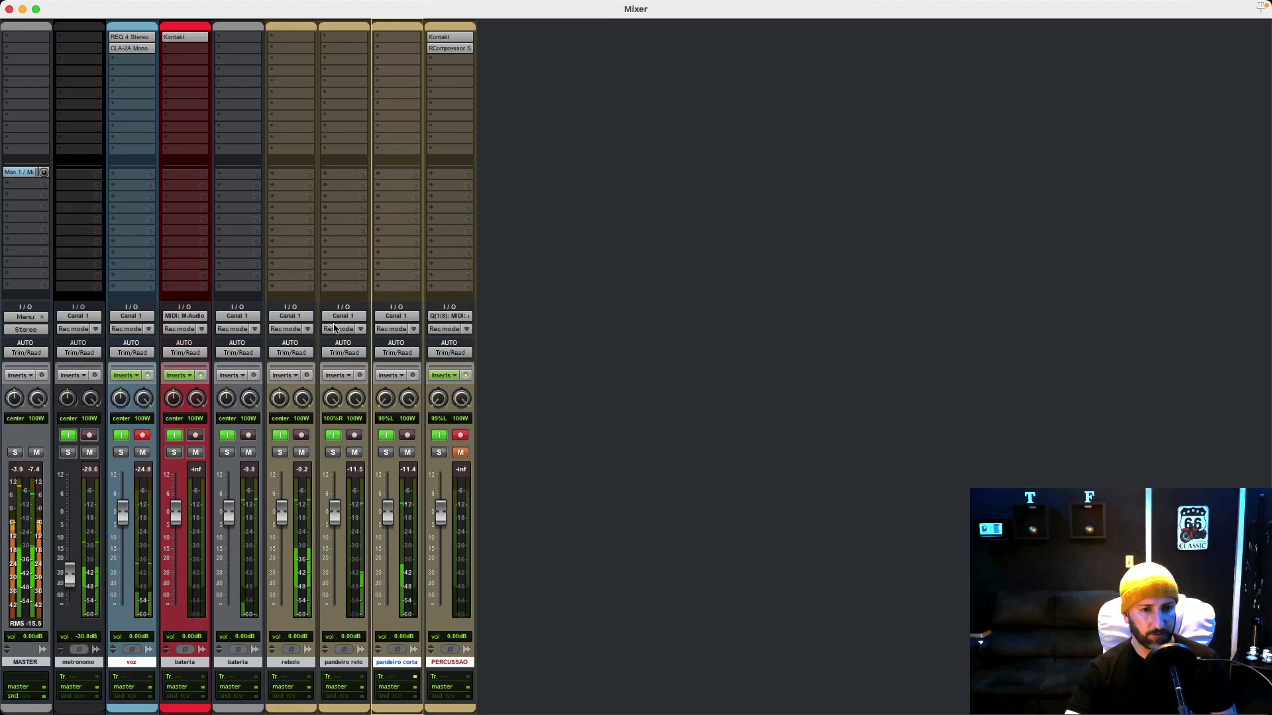
pyautogui.press('super+m')
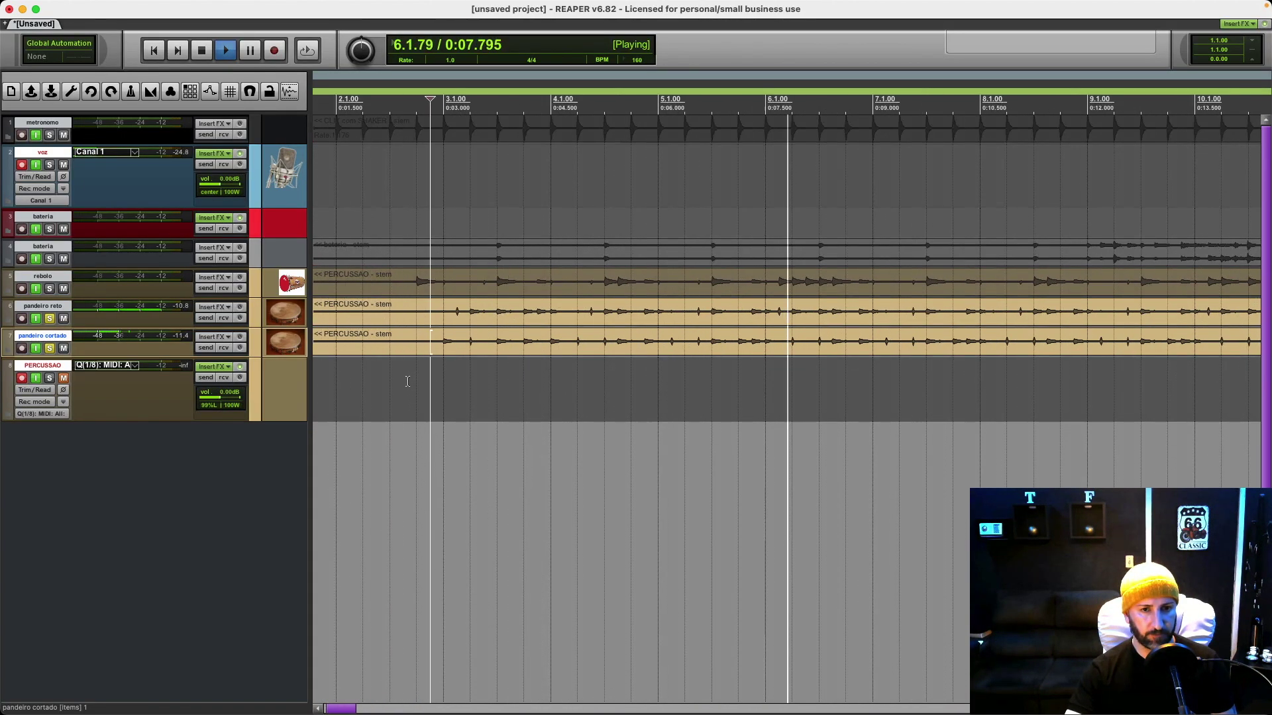
# Step: Split the pandeiro cortado item just before its first hit near bar 3, adjust the edge at the split, and play it back
pyautogui.scroll(-2, 396, 349)
pyautogui.click(426, 349)
pyautogui.press('space')
pyautogui.click(433, 349)
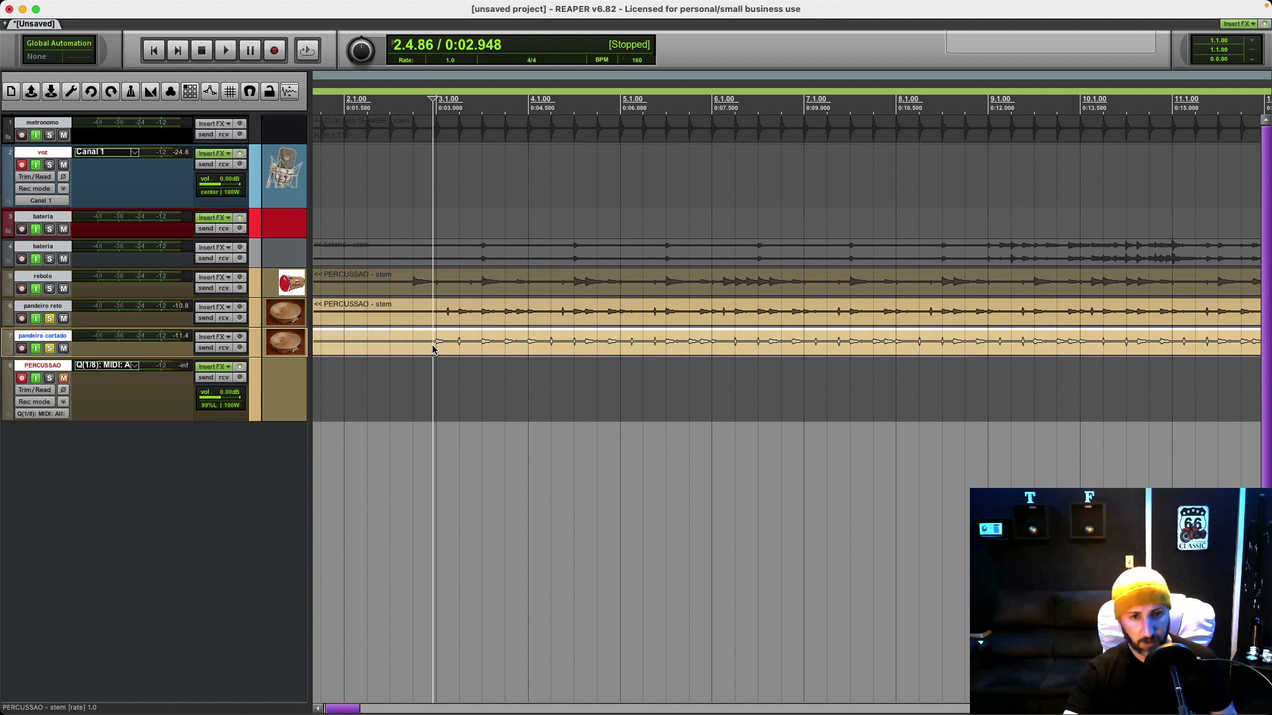
pyautogui.moveTo(442, 351); pyautogui.dragTo(442, 351)
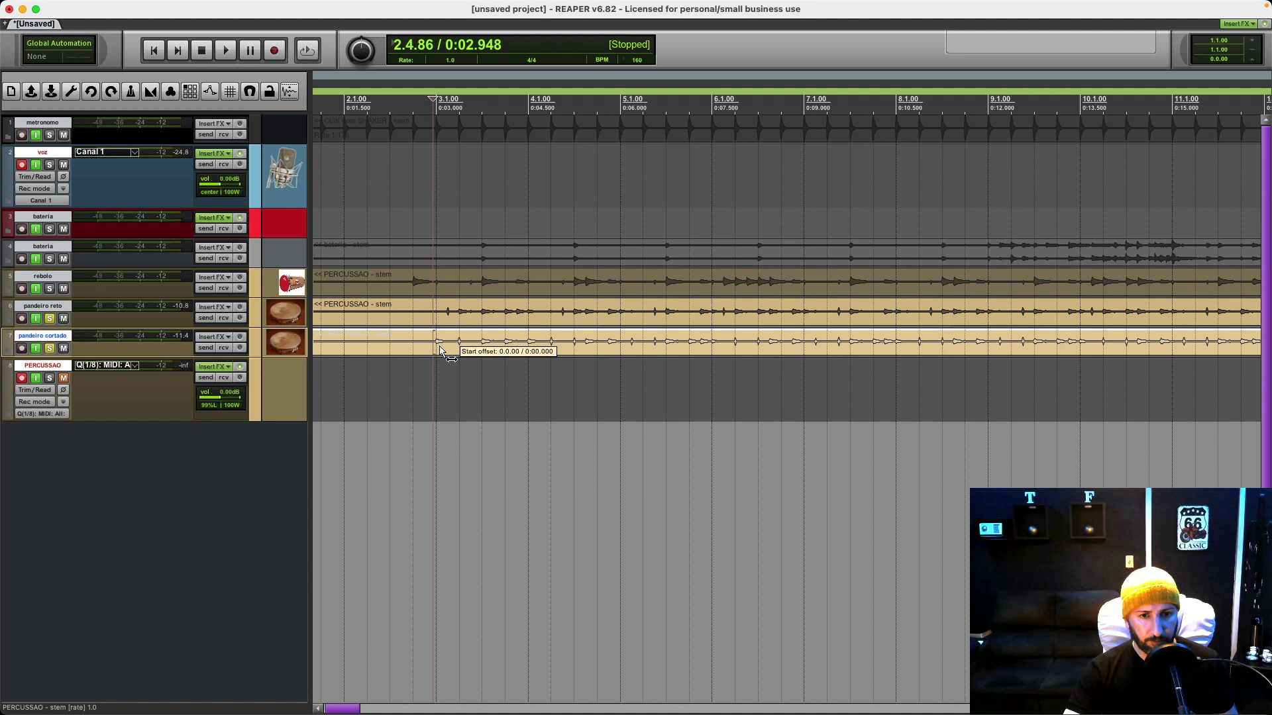
pyautogui.moveTo(438, 350); pyautogui.dragTo(435, 346)
pyautogui.press('space')
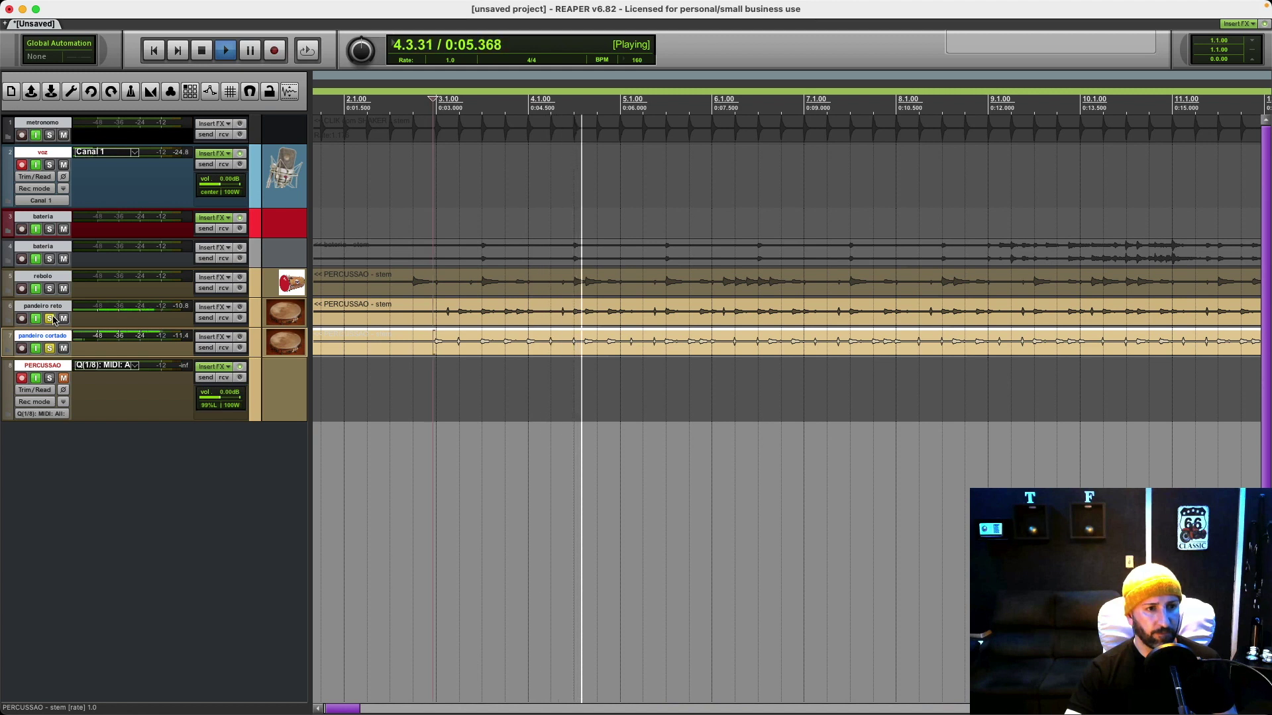
# Step: Play back the arrangement from near bar 3, comparing the full mix with the two pandeiro stems soloed, and clear the solos
pyautogui.click(51, 348)
pyautogui.press('space')
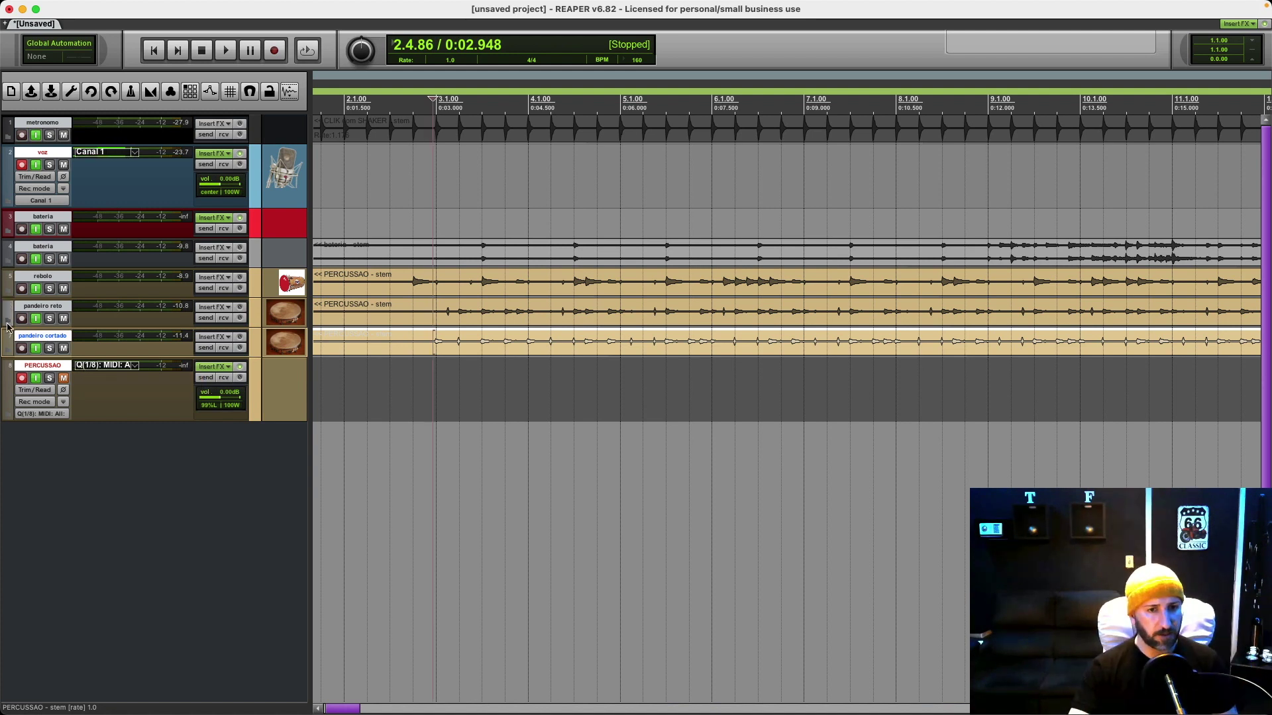
pyautogui.press('space')
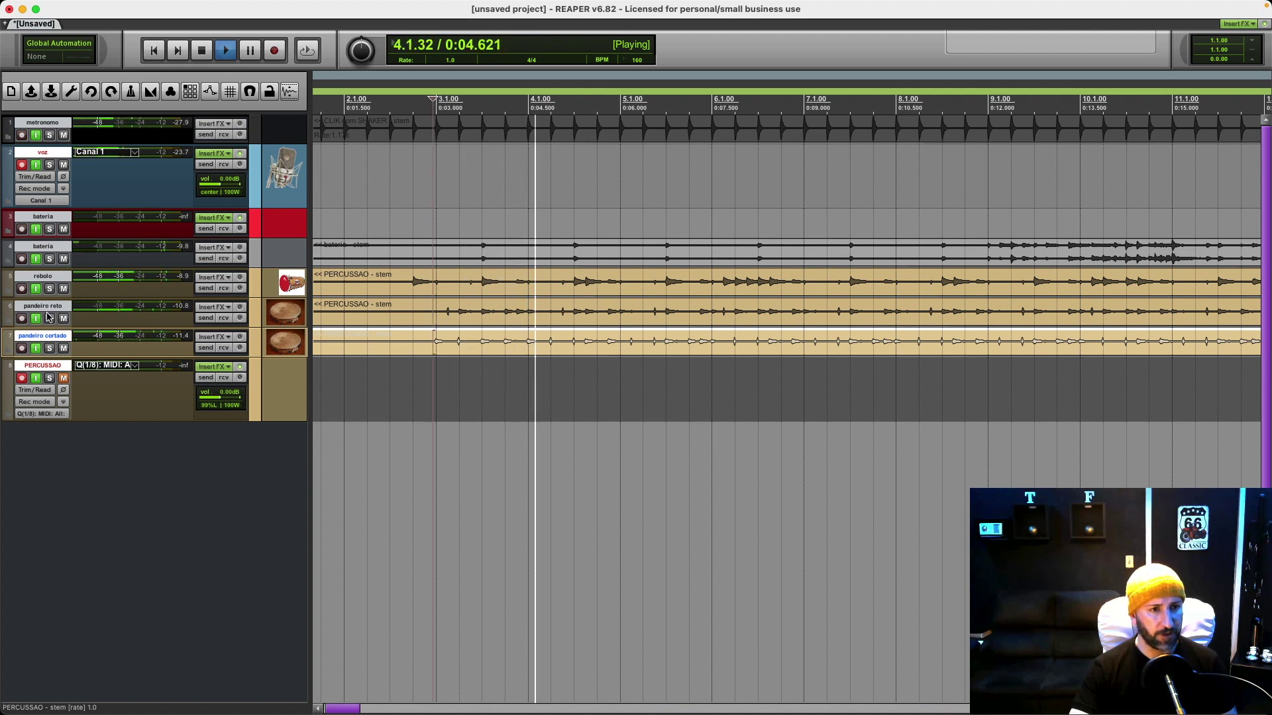
pyautogui.moveTo(50, 319); pyautogui.dragTo(49, 349)
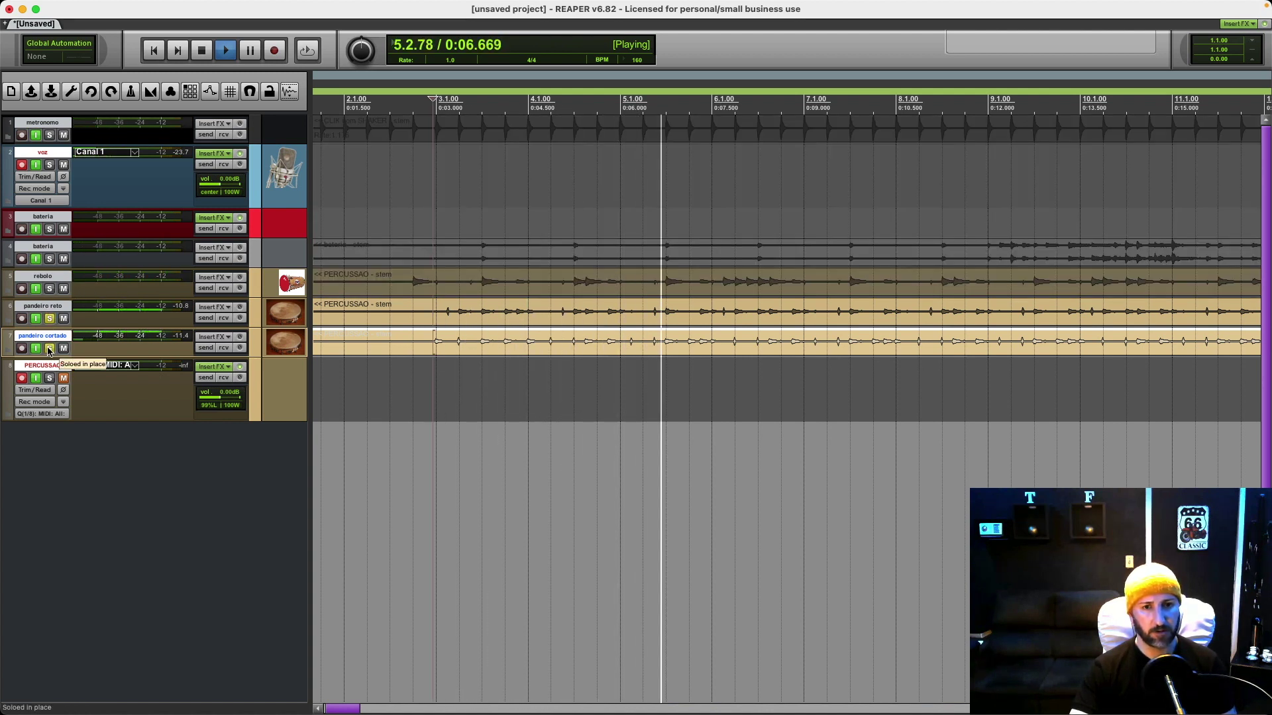
pyautogui.press('space')
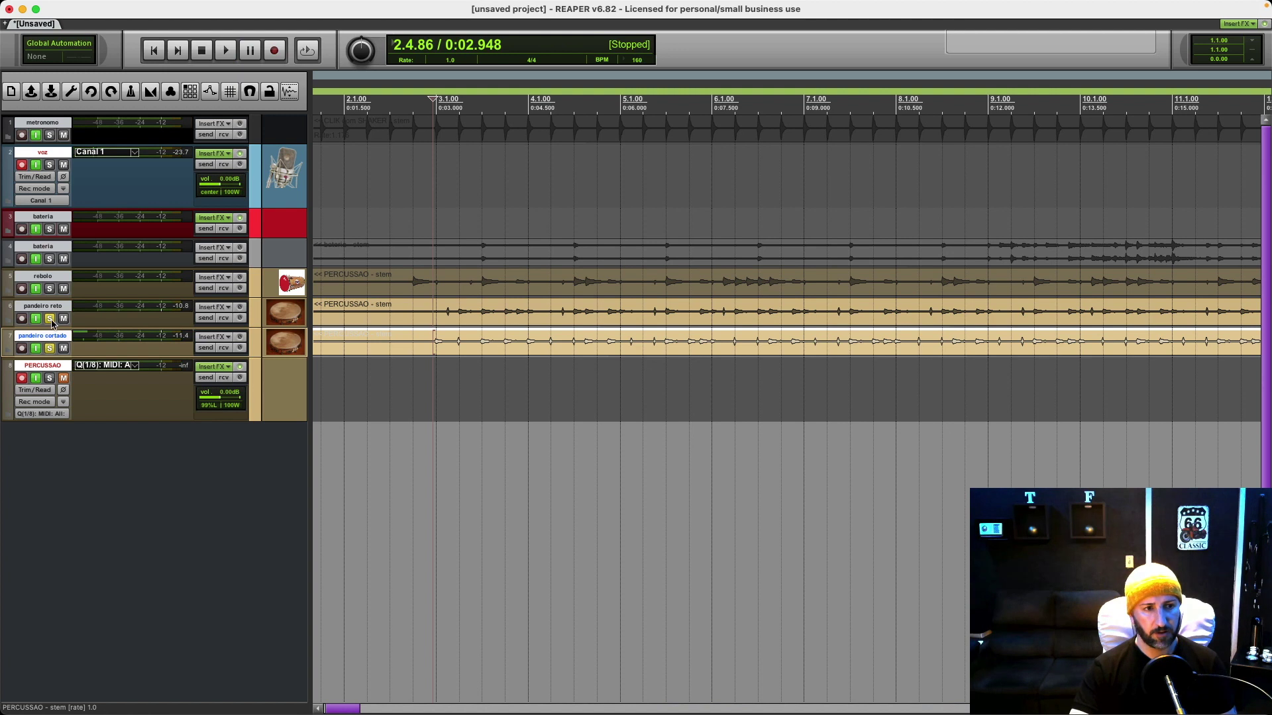
pyautogui.moveTo(50, 318); pyautogui.dragTo(49, 349)
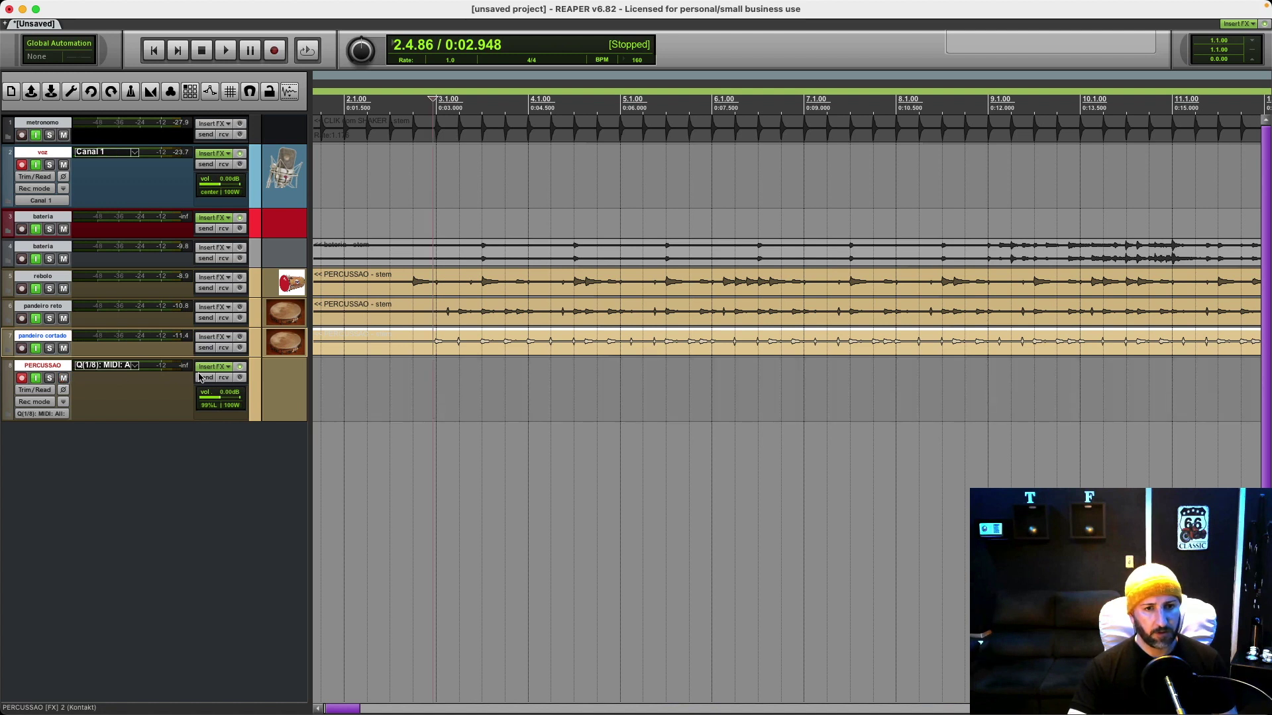
# Step: Pan the PERCUSSAO track 75% right in the mixer and start recording a new take from the project start
pyautogui.click(158, 53)
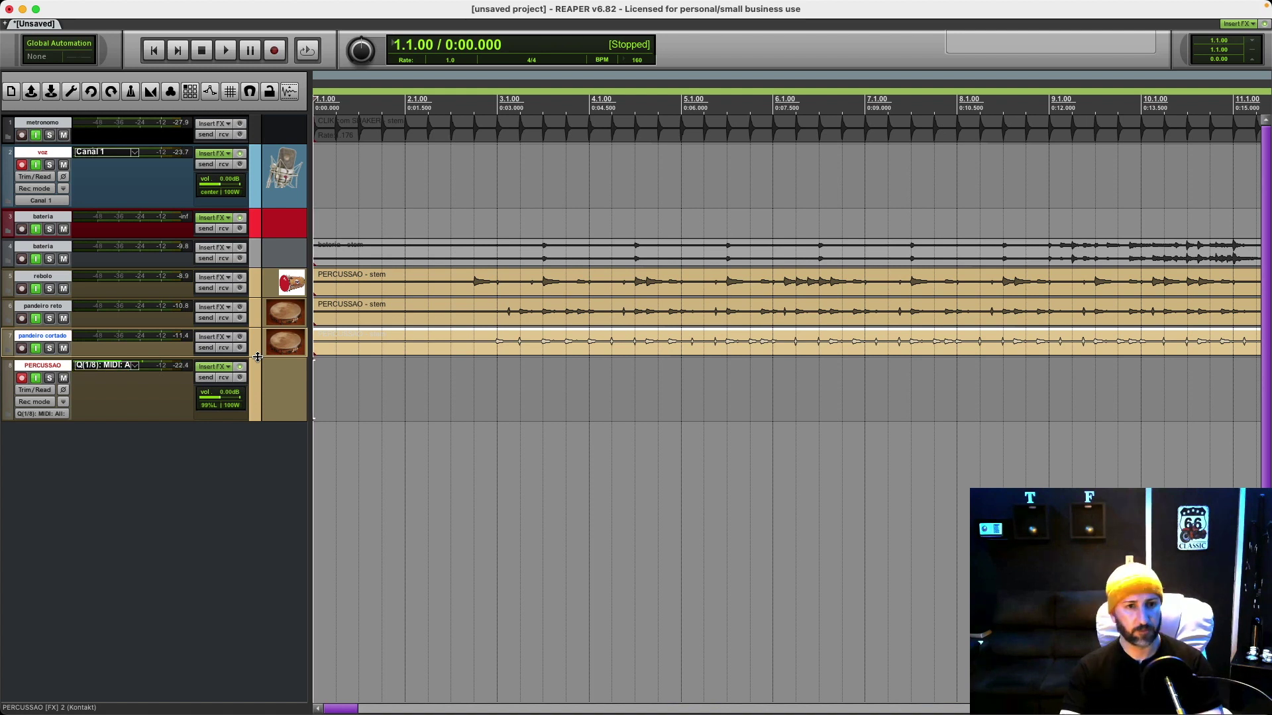
pyautogui.press('super+m')
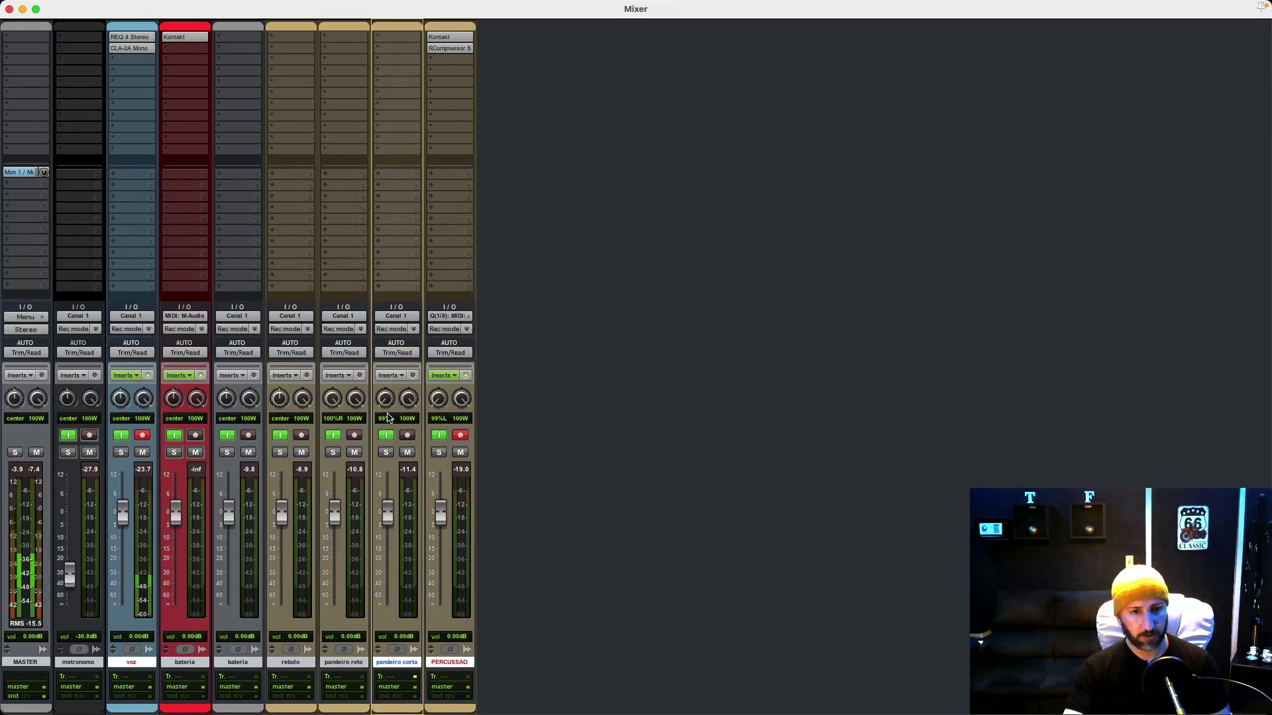
pyautogui.moveTo(437, 406); pyautogui.dragTo(438, 408)
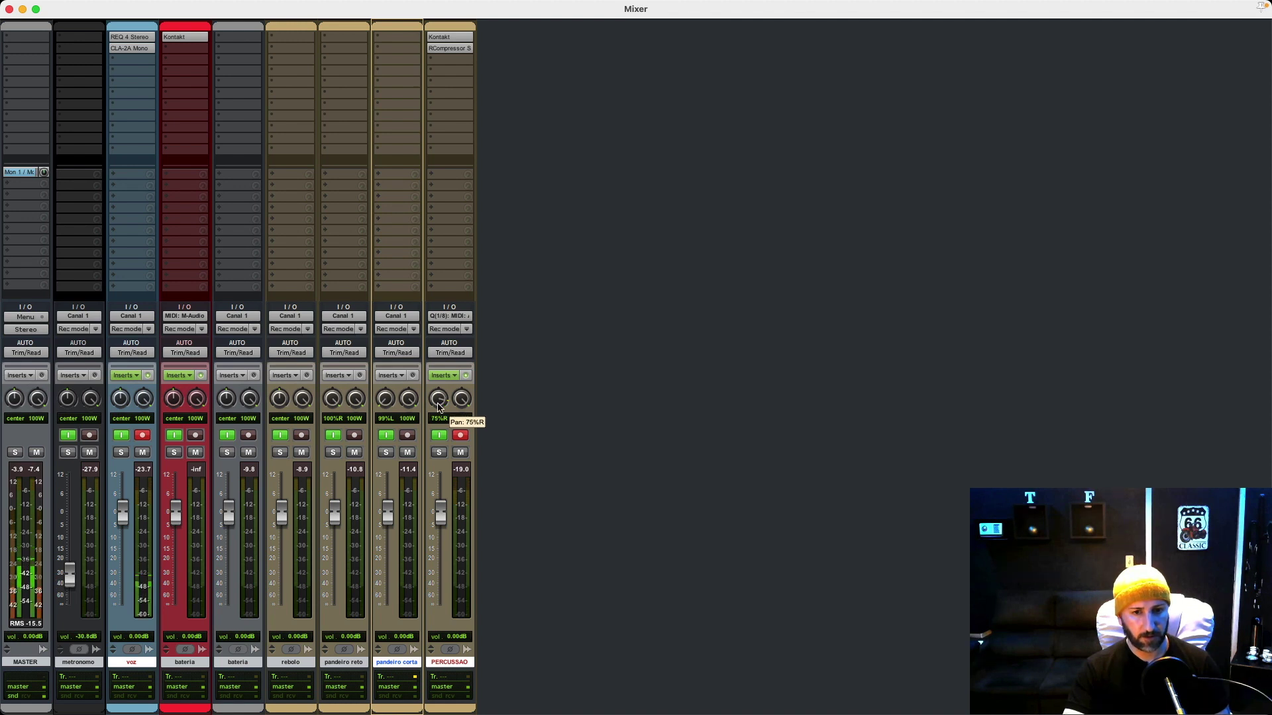
pyautogui.press('super+m')
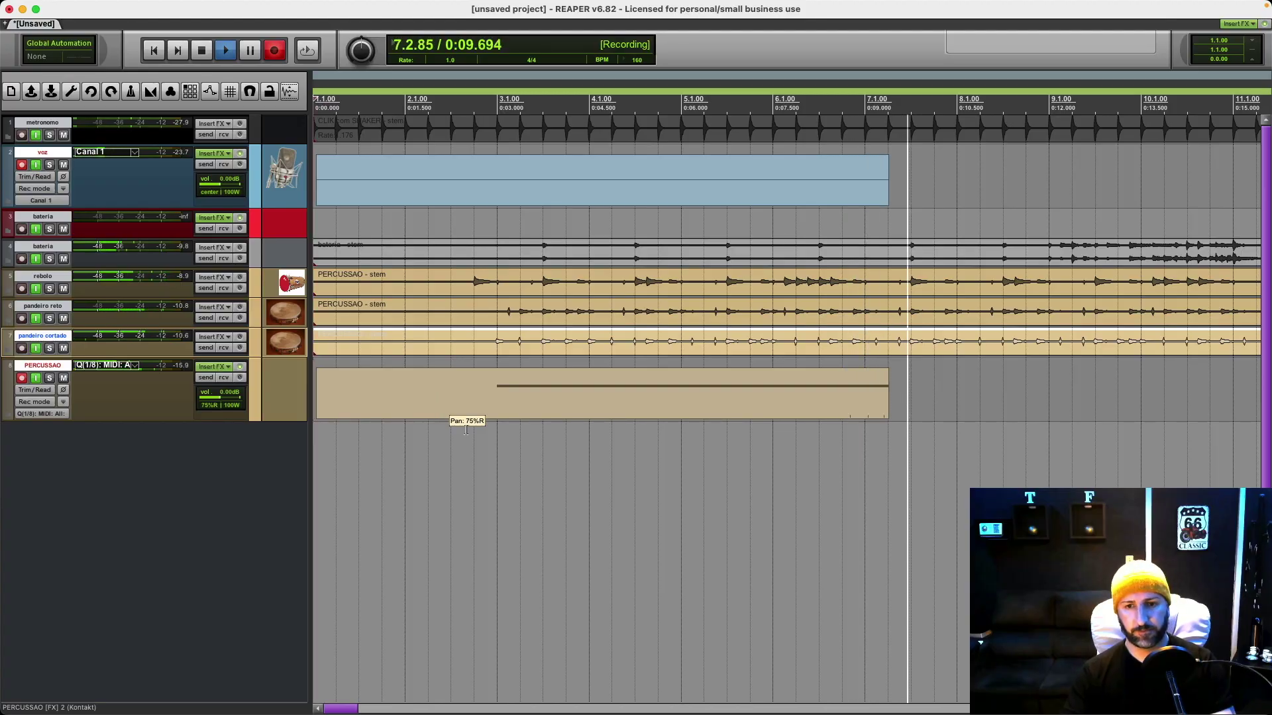
# Step: Disarm the voz track and lower the PERCUSSAO track's volume to -1.70 dB while the take records
pyautogui.scroll(-4, 455, 420)
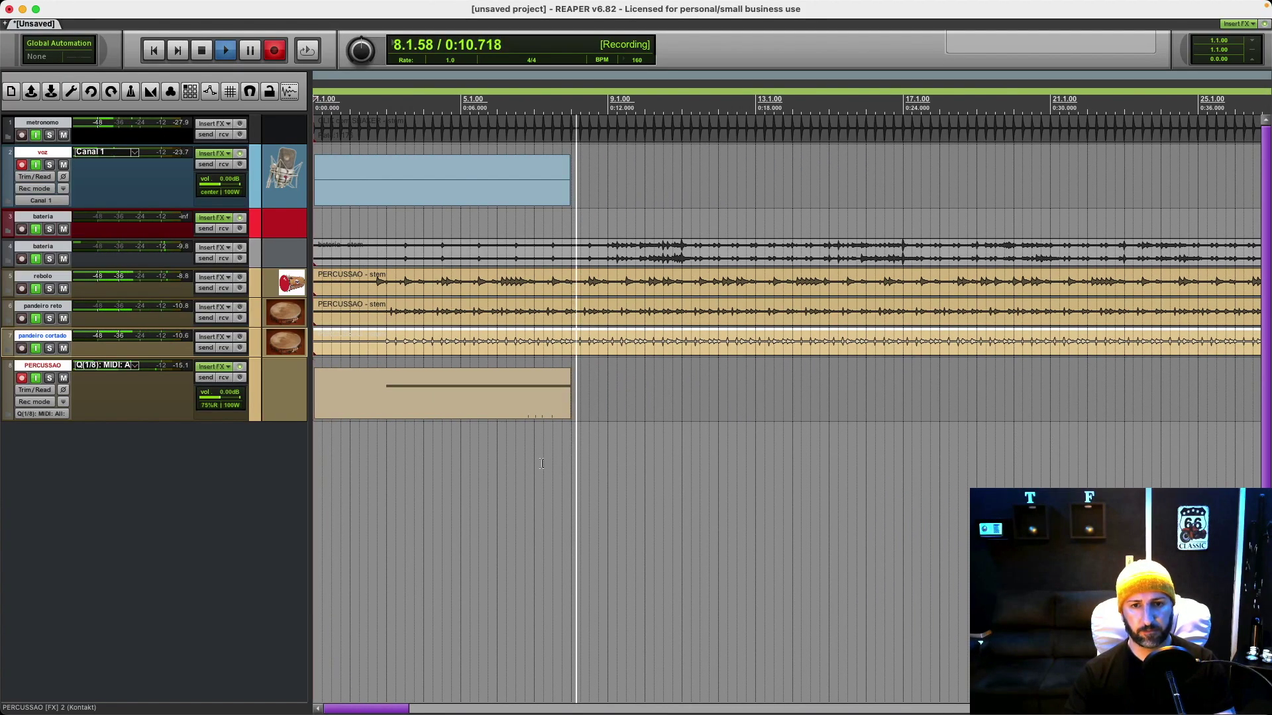
pyautogui.scroll(-5, 541, 464)
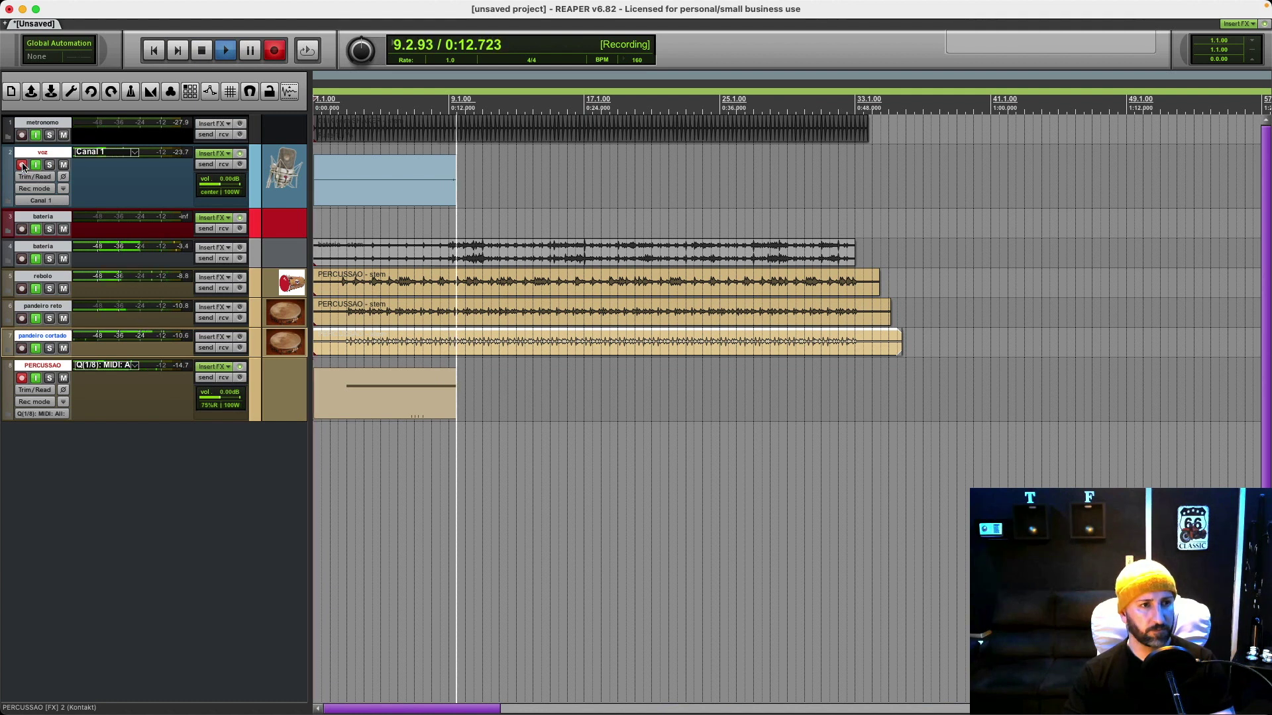
pyautogui.click(22, 166)
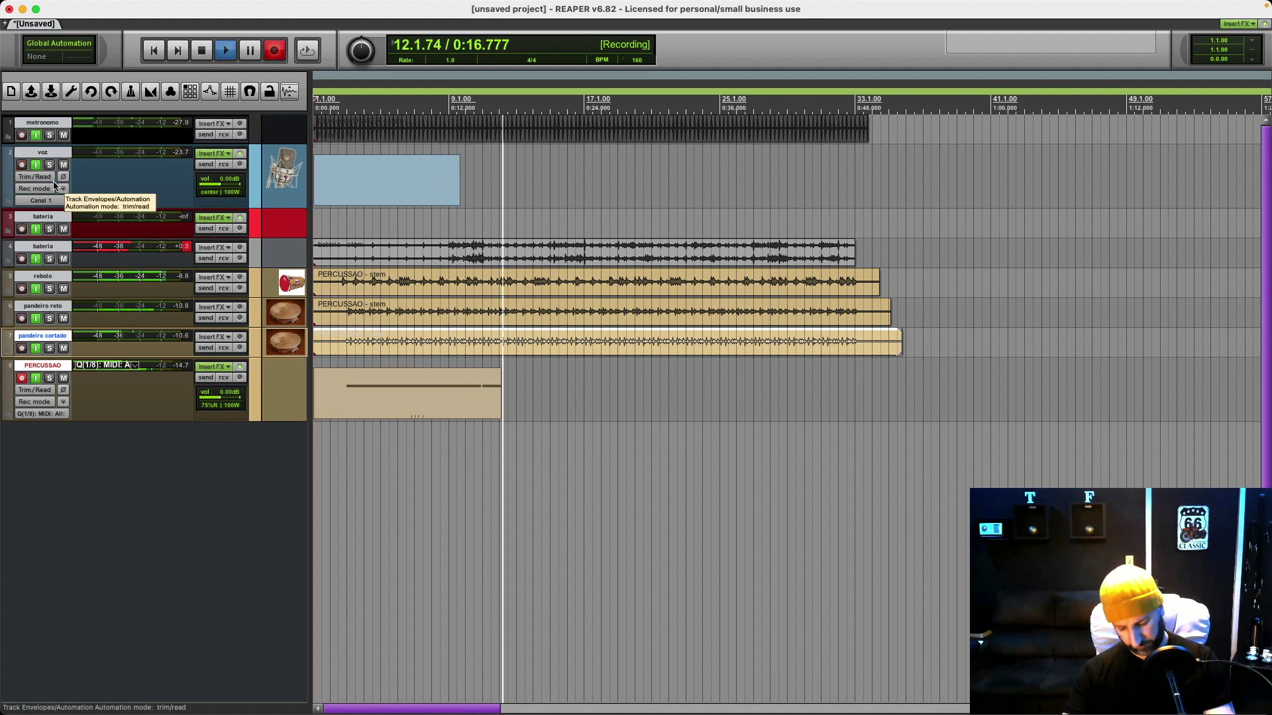
pyautogui.press('super+m')
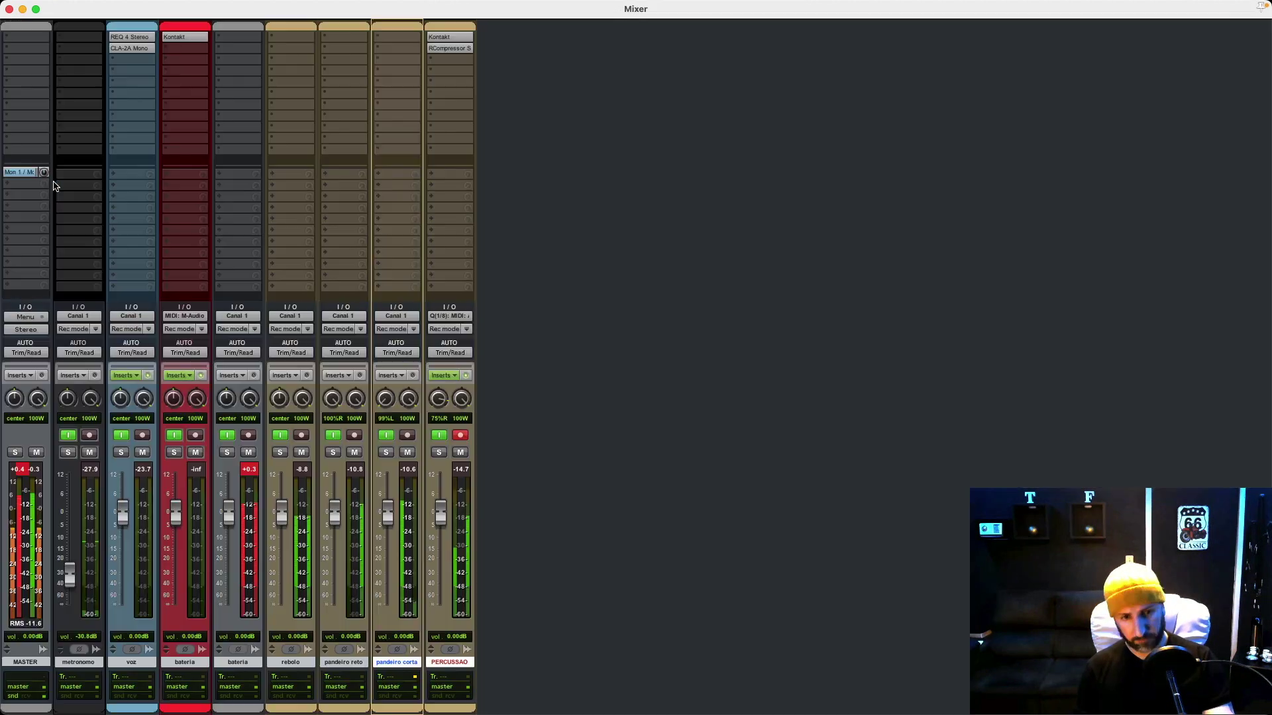
pyautogui.moveTo(441, 514); pyautogui.dragTo(443, 520)
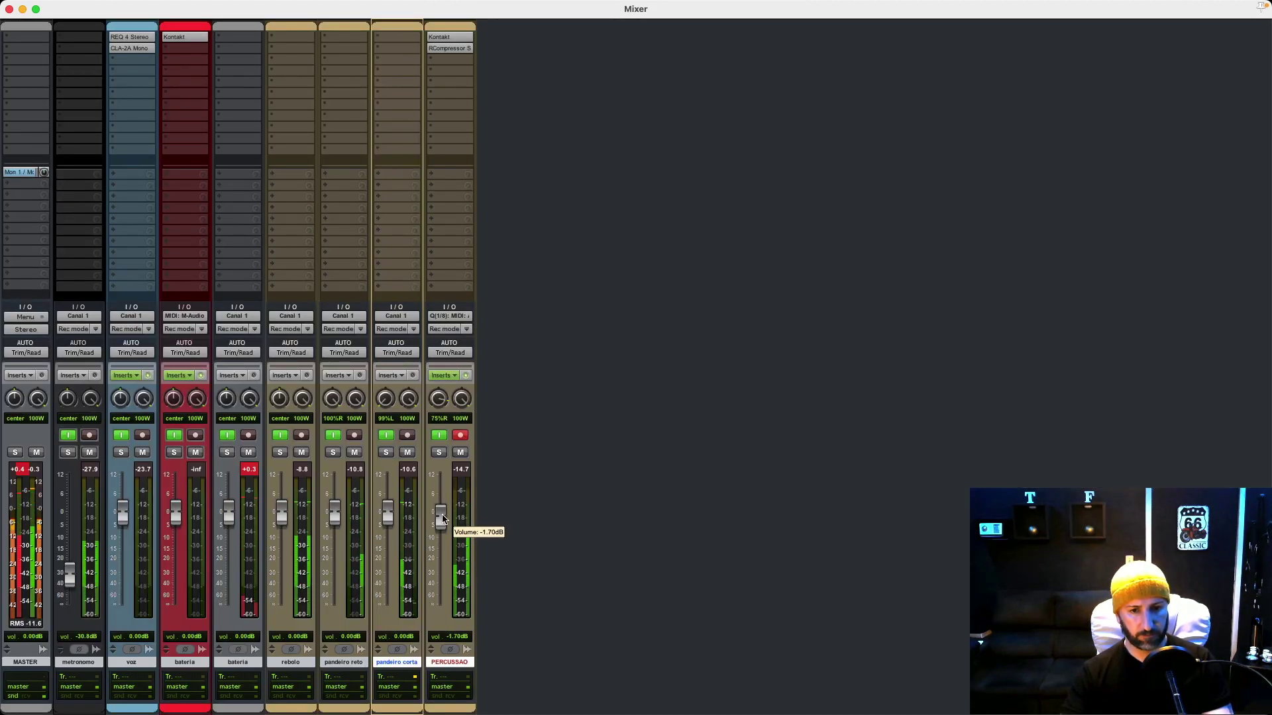
pyautogui.press('super+m')
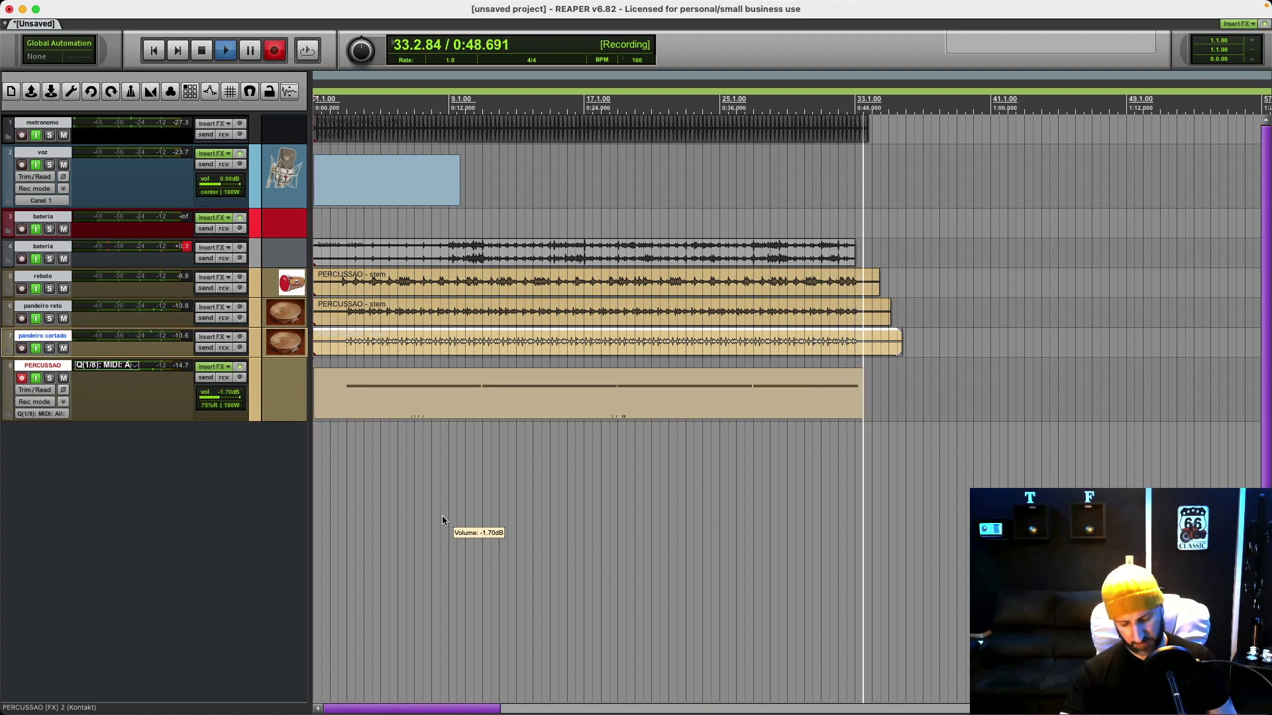
# Step: Stop the recording just after bar 33 and re-arm the voz track
pyautogui.press('space')
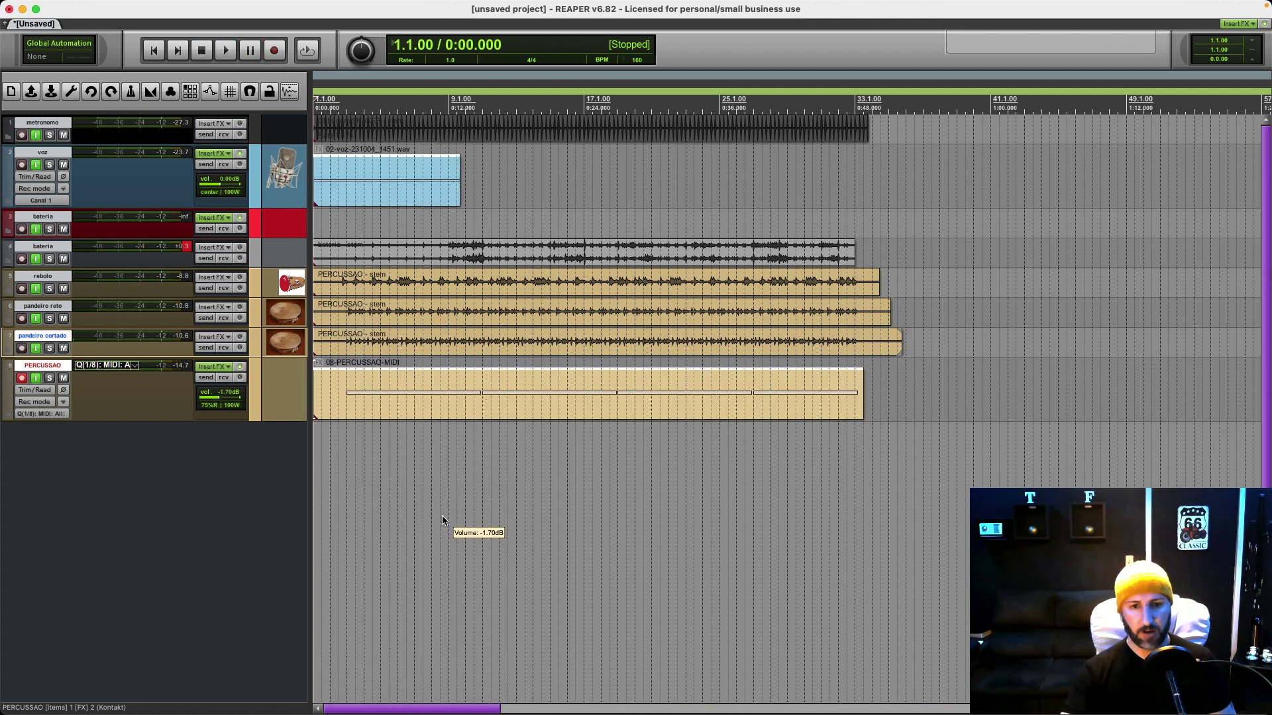
pyautogui.click(22, 164)
pyautogui.click(335, 181)
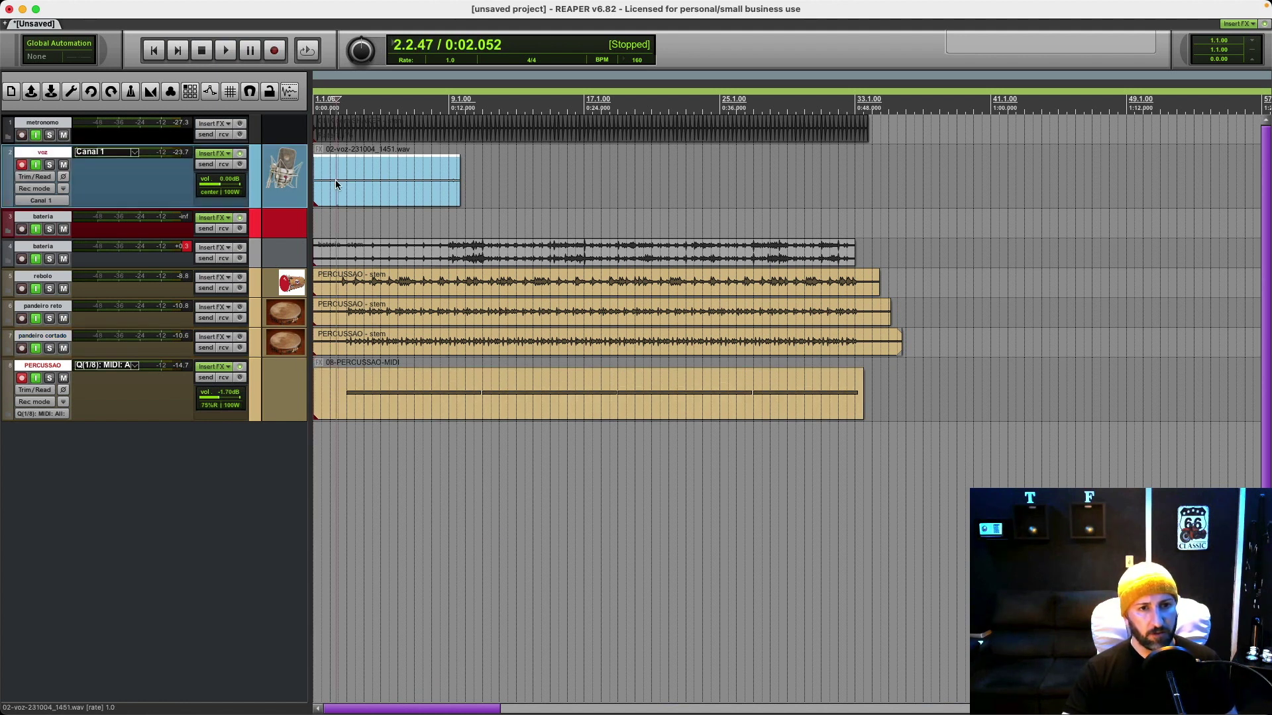
pyautogui.doubleClick(335, 180)
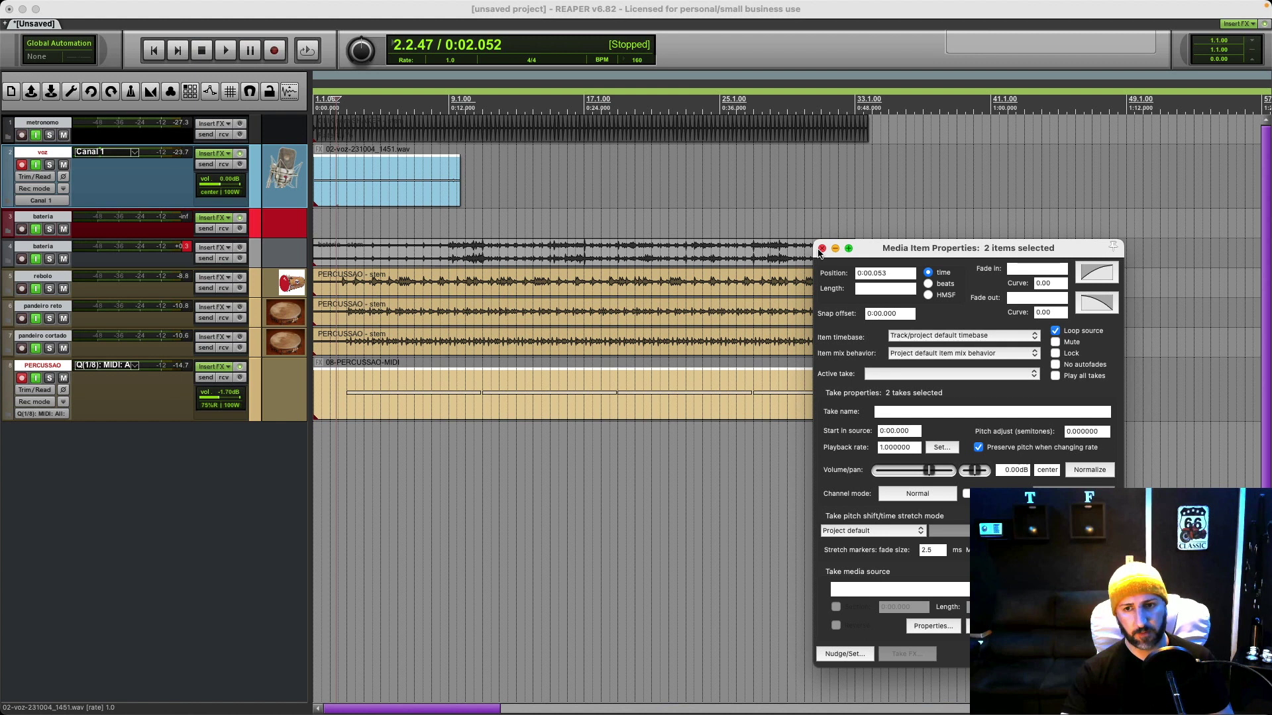
pyautogui.click(822, 248)
pyautogui.press('Delete')
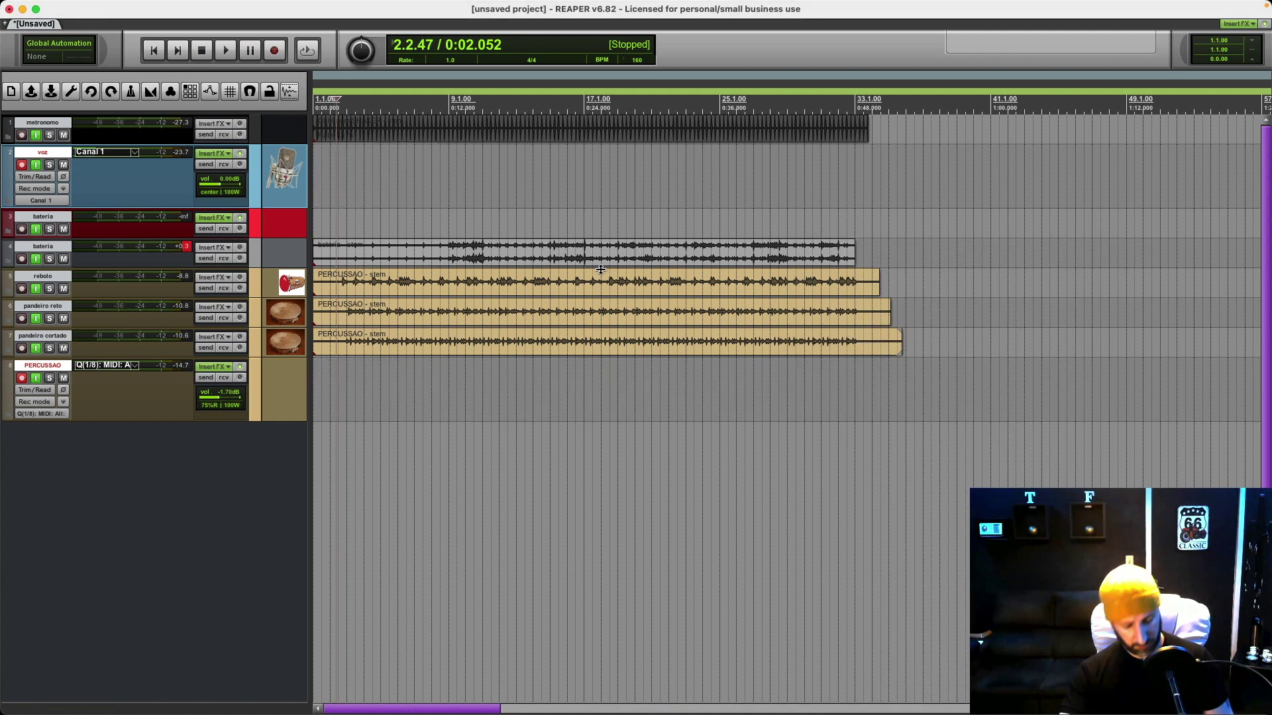
pyautogui.press('super+z')
# Step: Delete only the unwanted audio recording from the voz track, keeping the PERCUSSAO MIDI take
pyautogui.click(372, 170)
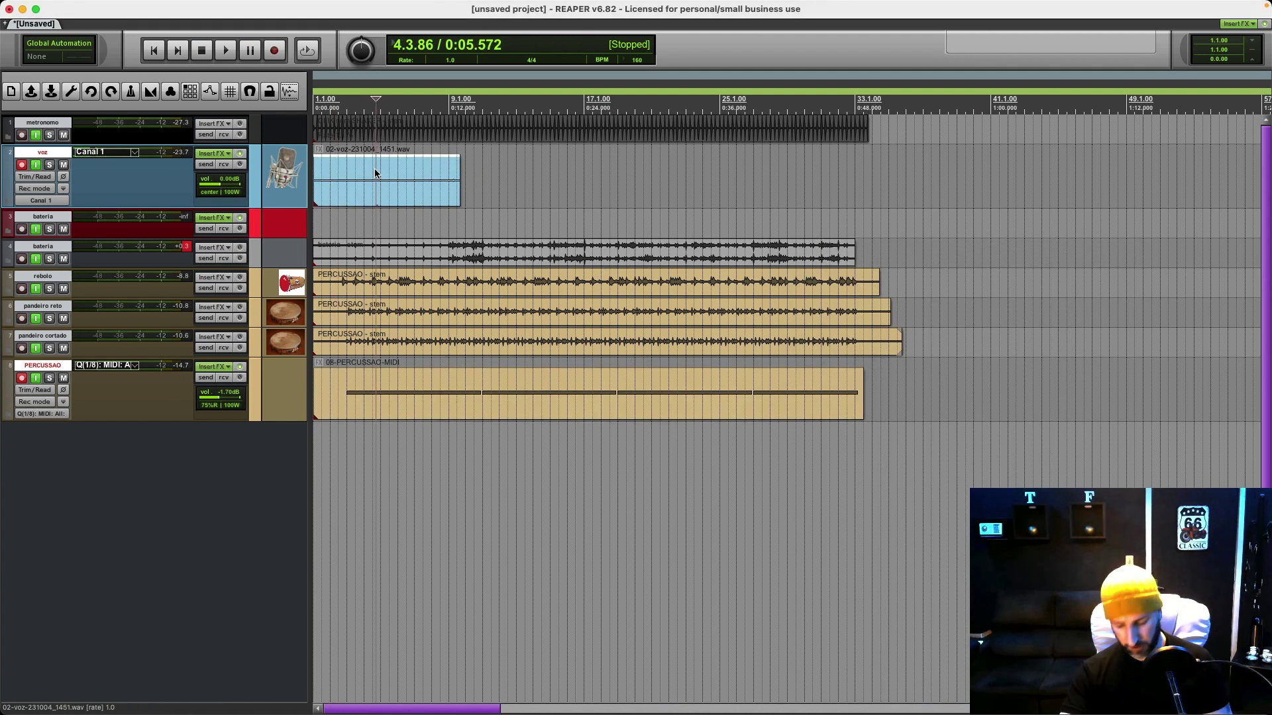
pyautogui.press('Delete')
# Step: Quantize the note positions in the new PERCUSSAO MIDI take to a straight 1/8 grid at 100% strength
pyautogui.click(344, 389)
pyautogui.doubleClick(344, 389)
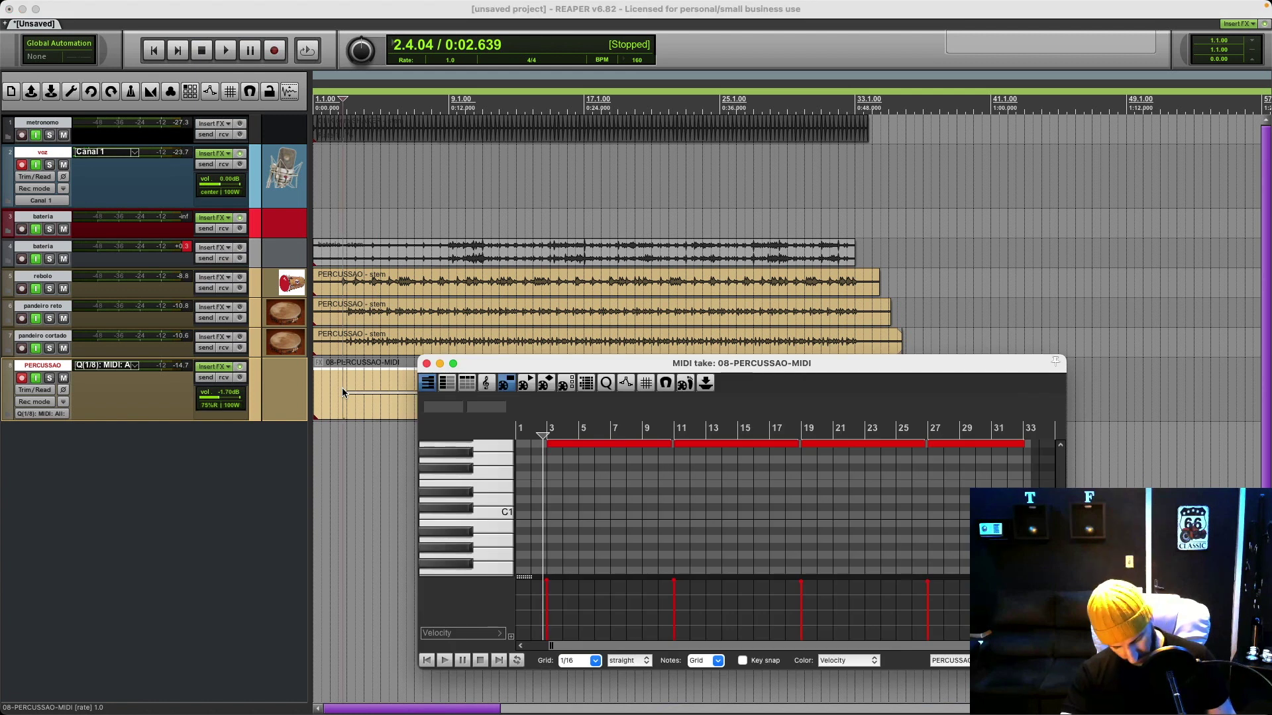
pyautogui.press('q')
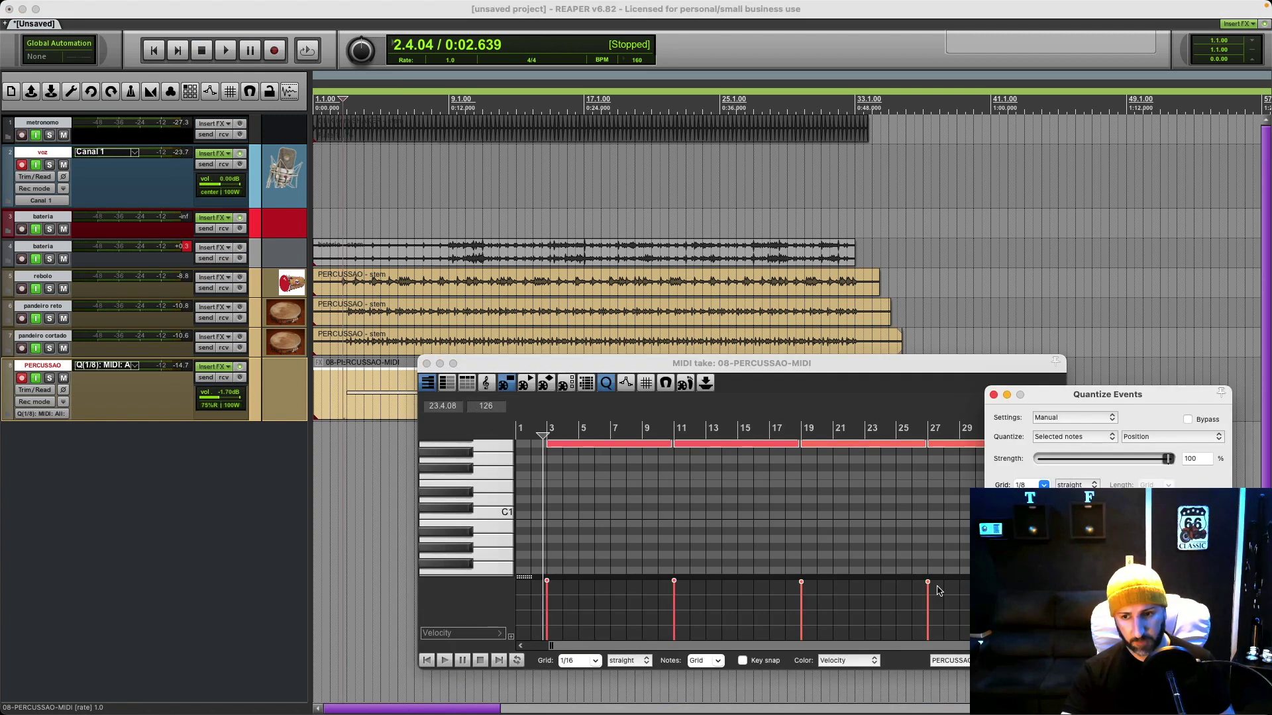
pyautogui.press('Escape')
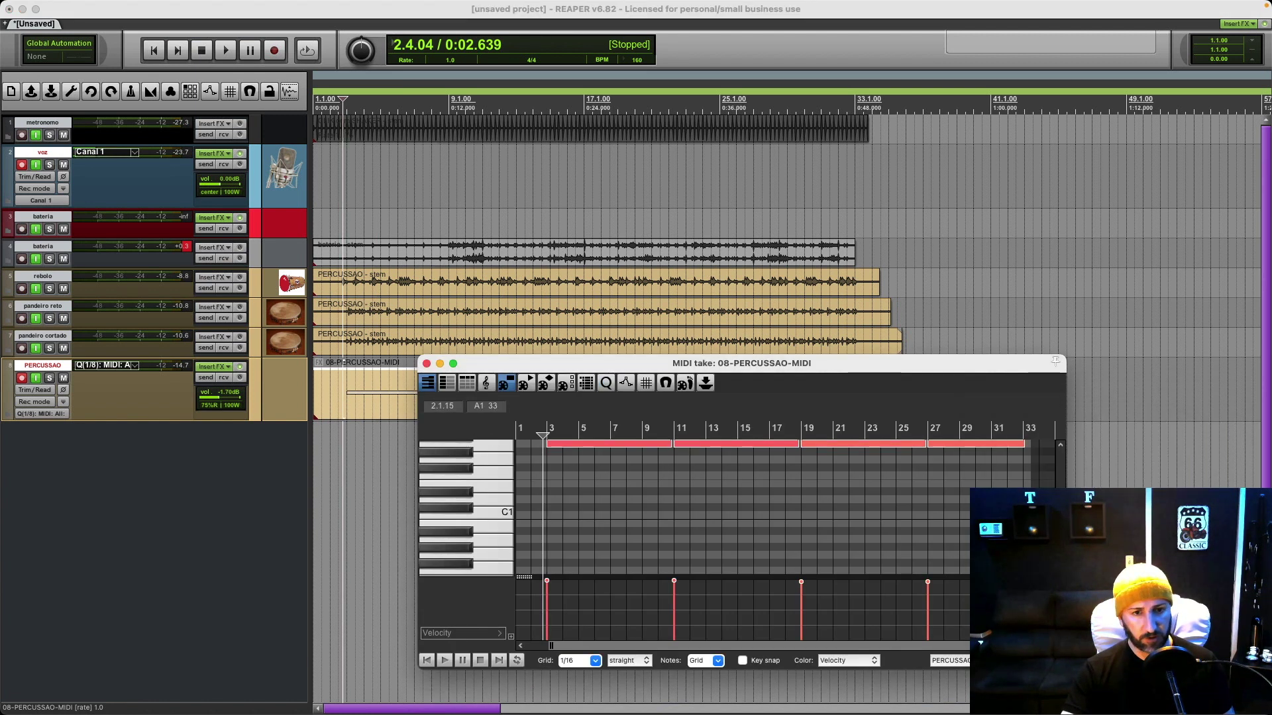
pyautogui.click(427, 365)
# Step: Render the PERCUSSAO track to a mono stem track, muting the original, and rename the stem track as reco madeira
pyautogui.rightClick(297, 391)
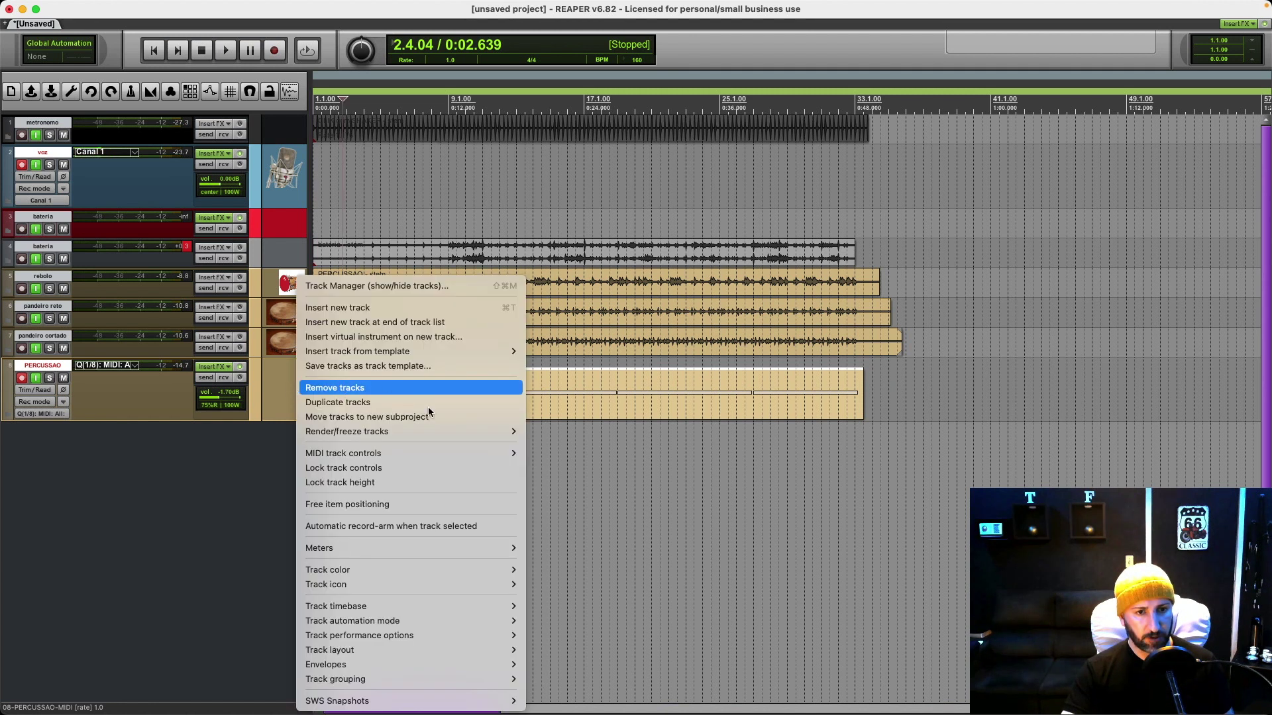
pyautogui.moveTo(463, 431)
pyautogui.click(549, 432)
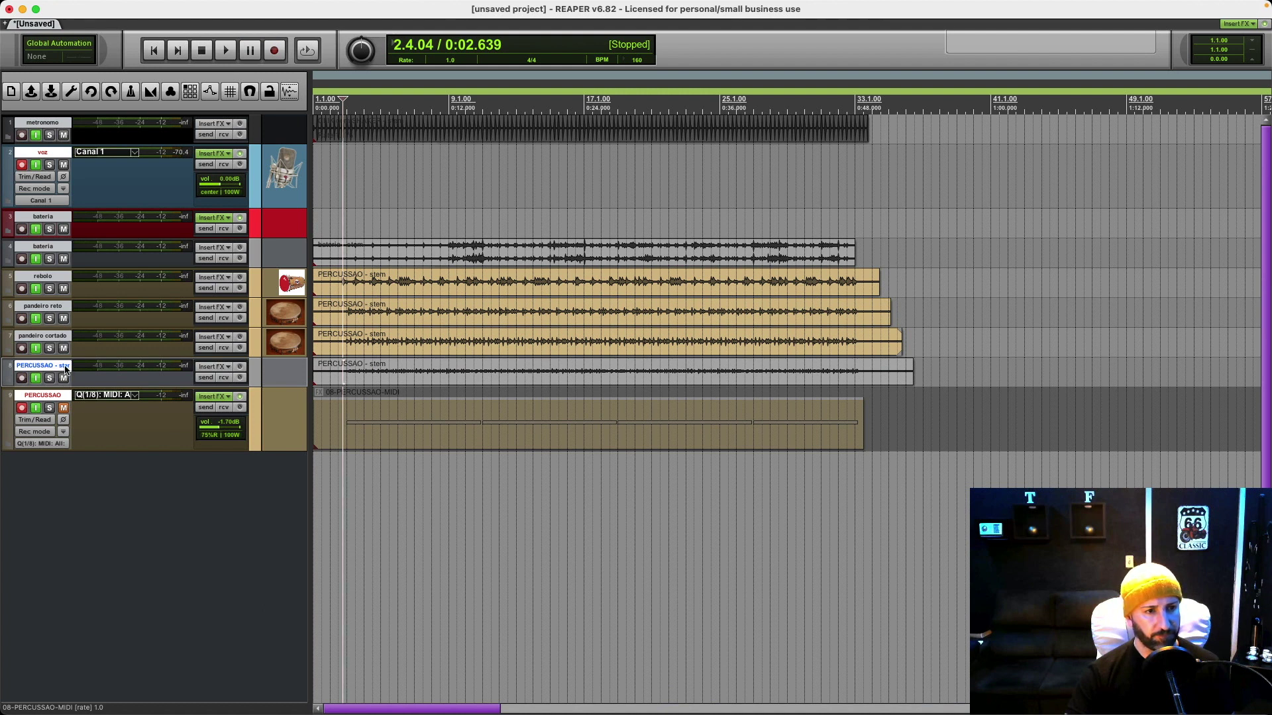
pyautogui.doubleClick(65, 370)
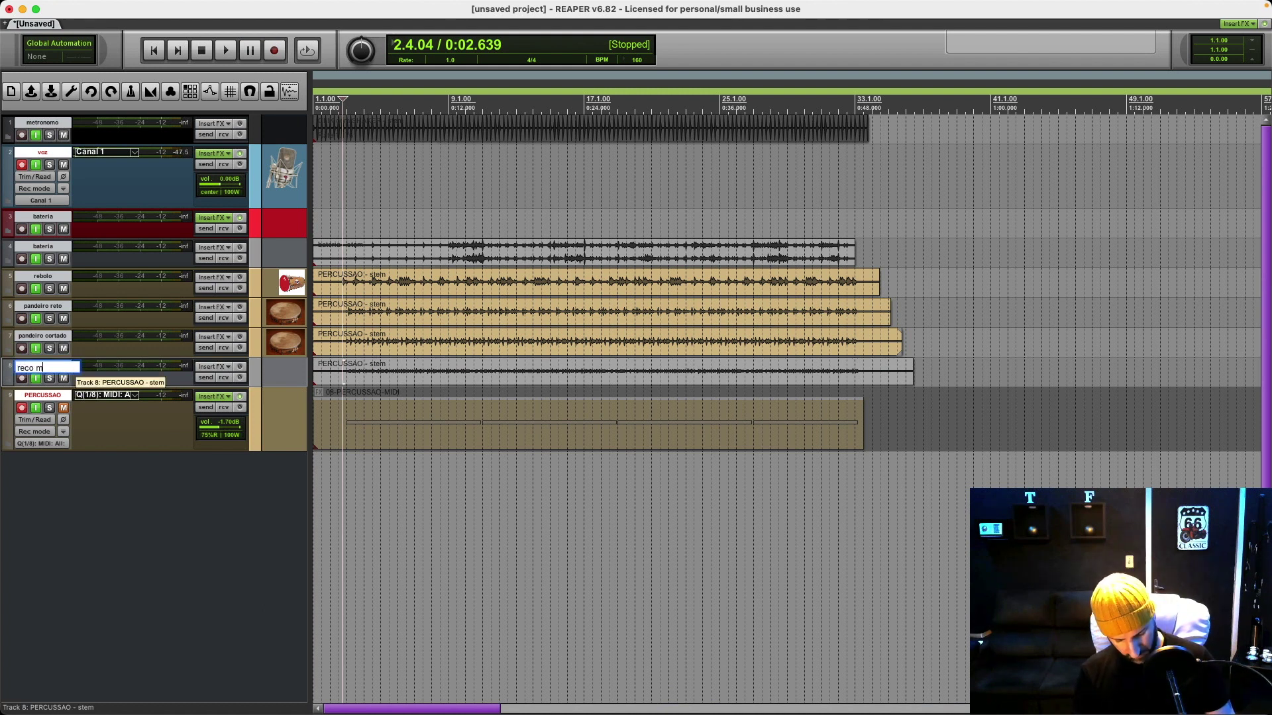
pyautogui.write('reco madeira')
pyautogui.press('Return')
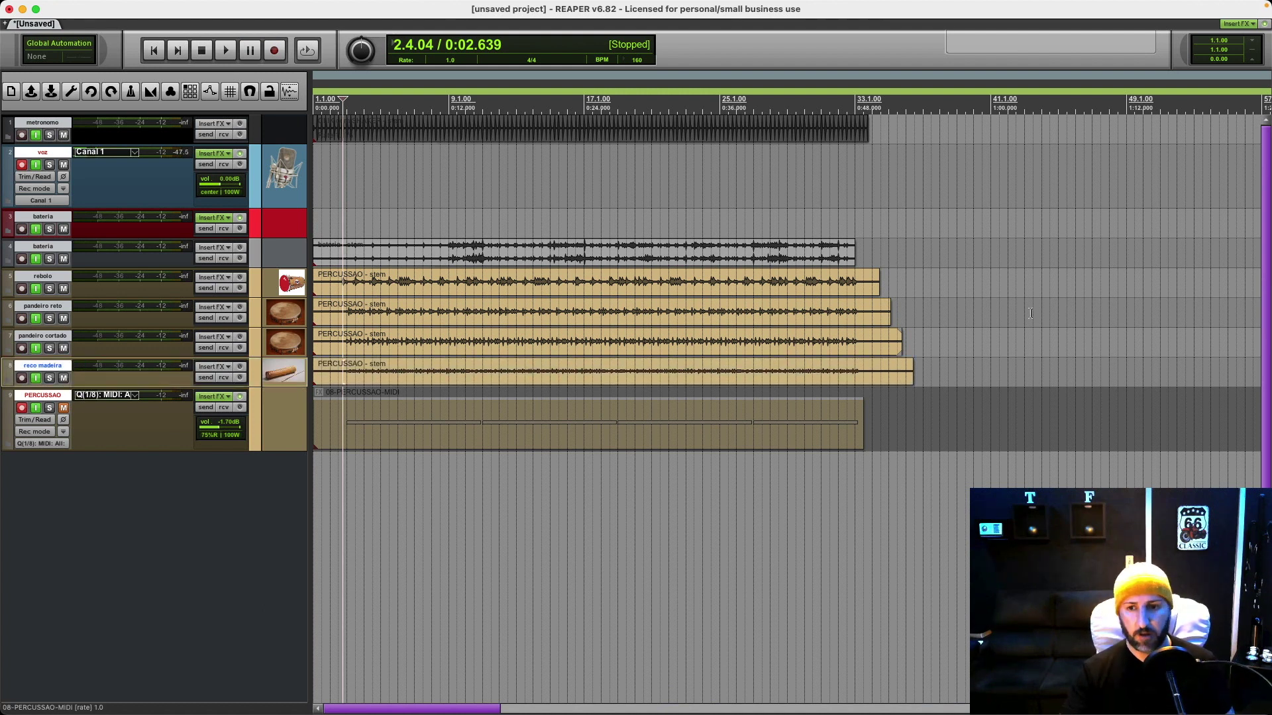
# Step: Trim the four percussion stems to a common end just after bar 33 and delete the rendered MIDI take from PERCUSSAO
pyautogui.moveTo(909, 369); pyautogui.dragTo(869, 286)
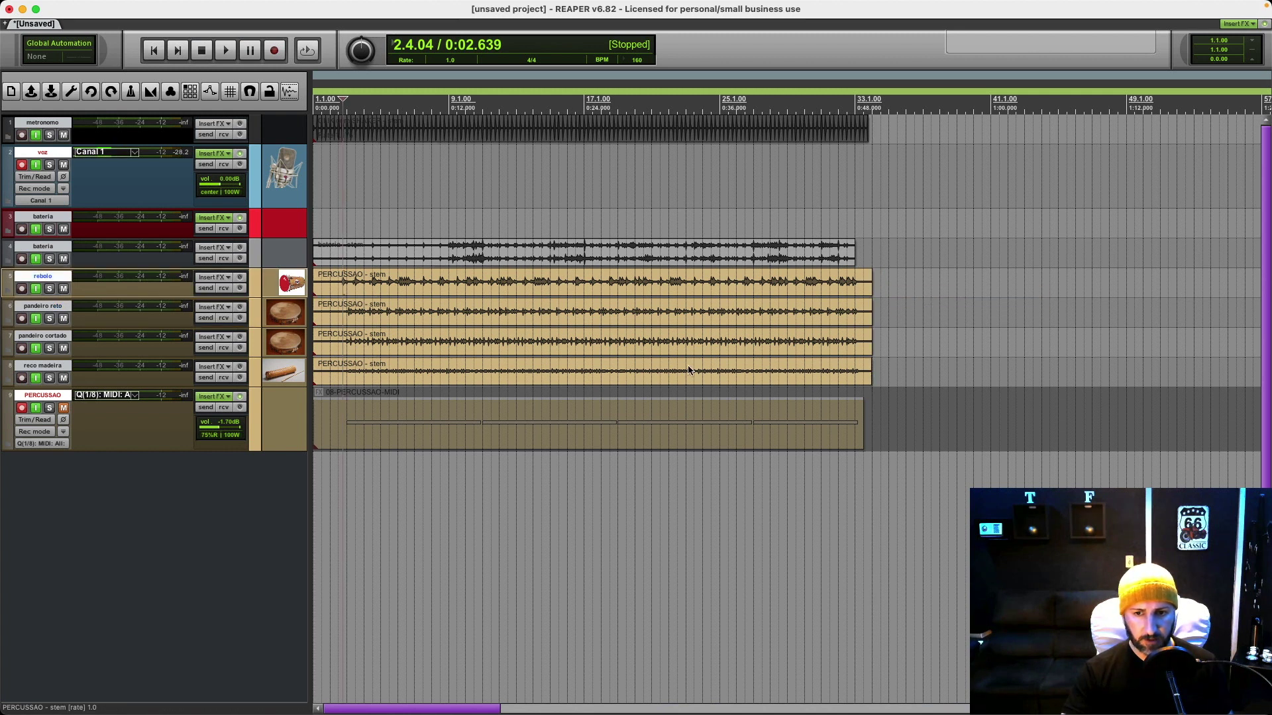
pyautogui.click(530, 424)
pyautogui.press('Delete')
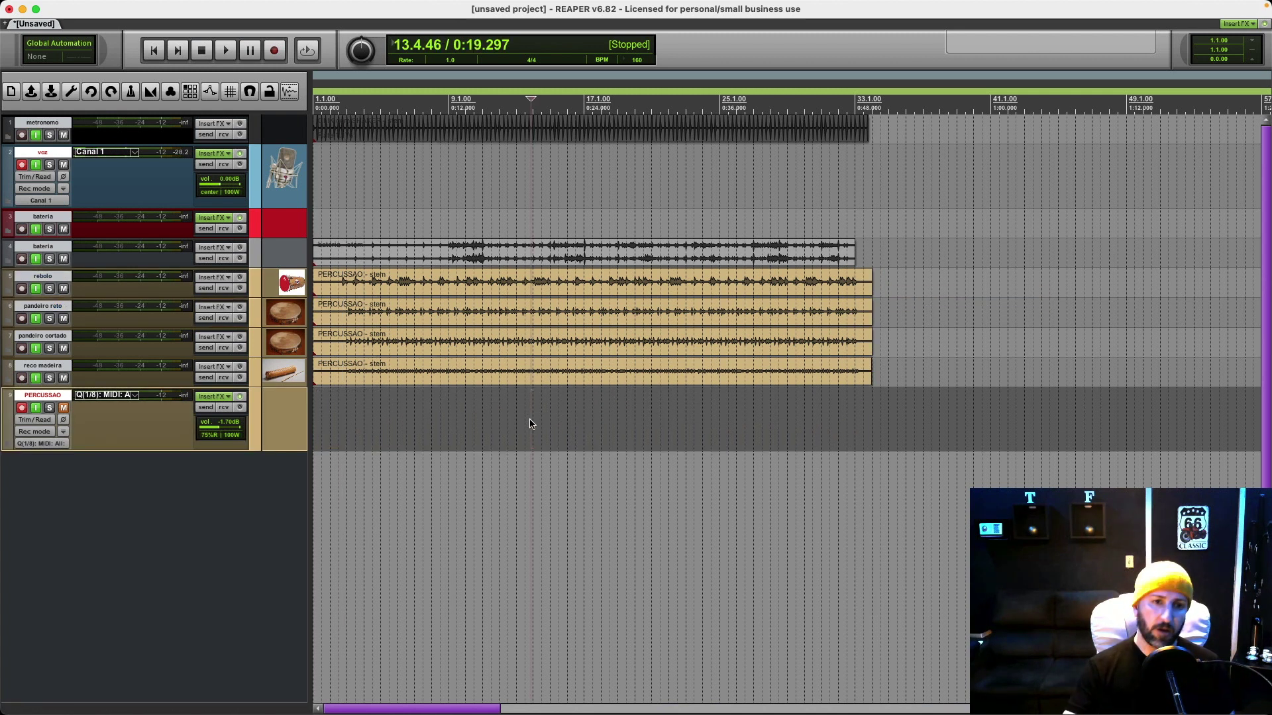
# Step: Unmute the PERCUSSAO track and pan it 71% left in the mixer
pyautogui.click(64, 409)
pyautogui.press('super+m')
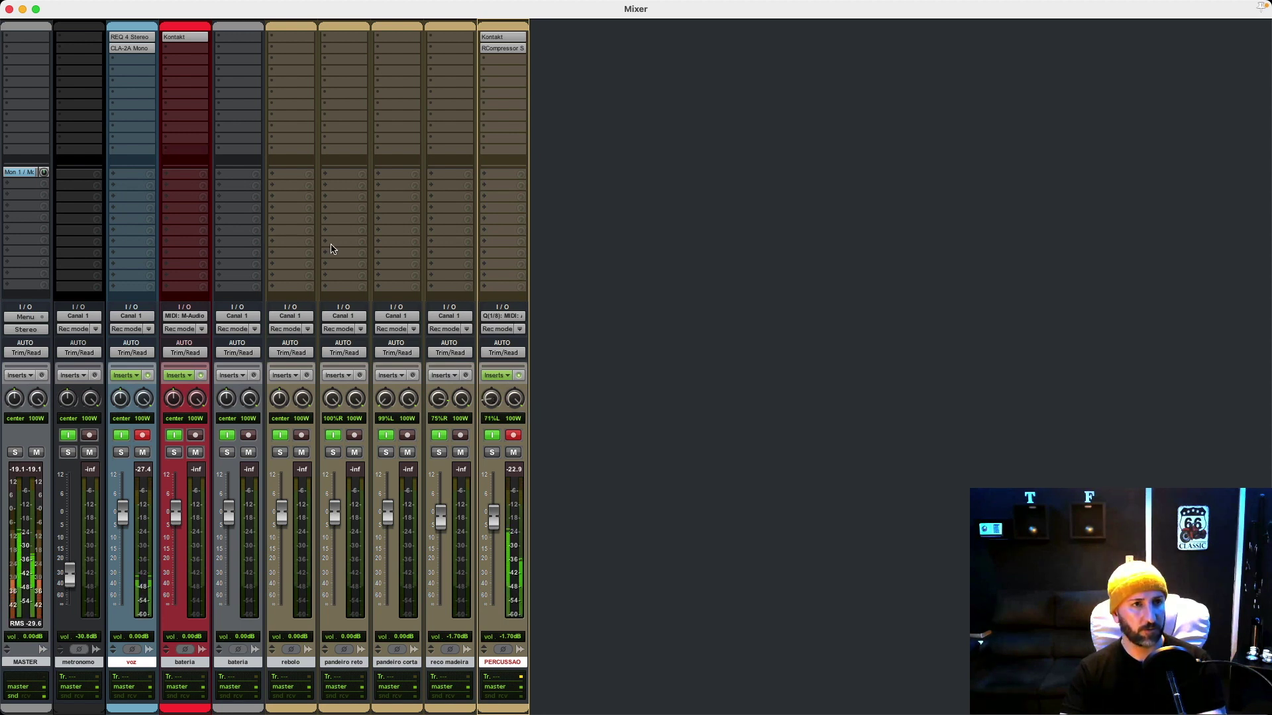
pyautogui.click(9, 9)
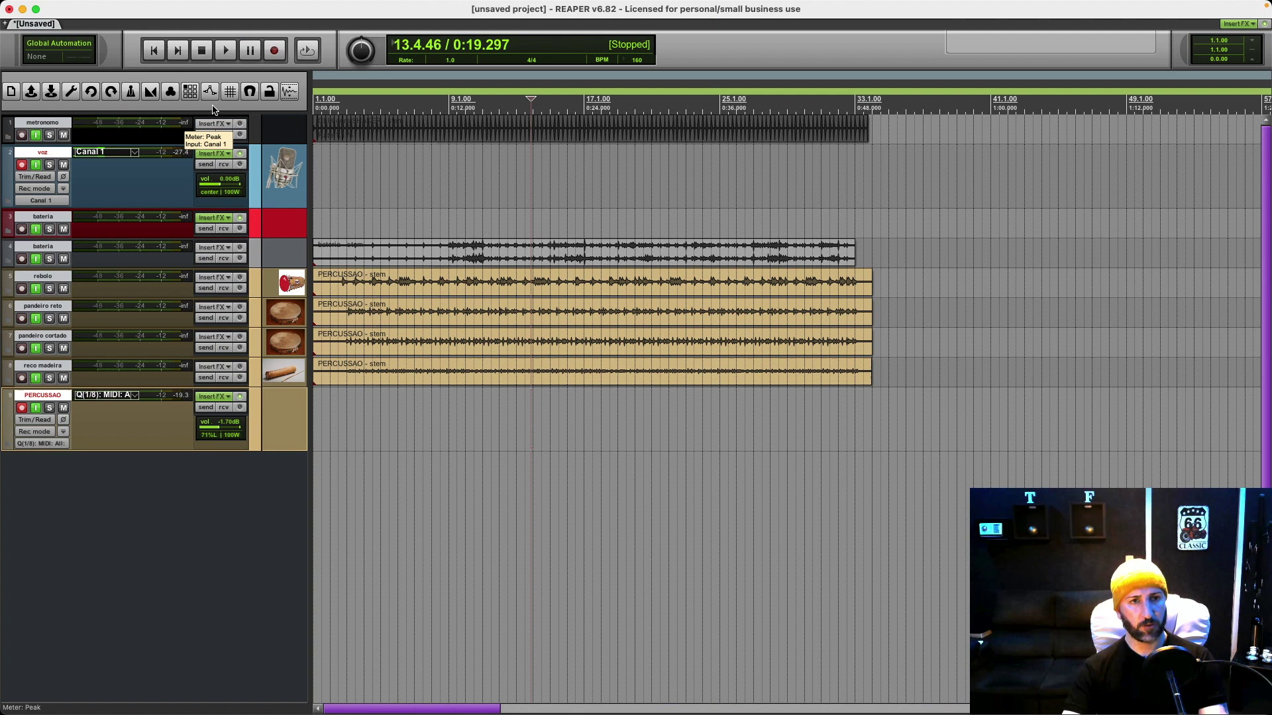
# Step: Record another PERCUSSAO MIDI take from the project start to just after bar 33
pyautogui.click(156, 49)
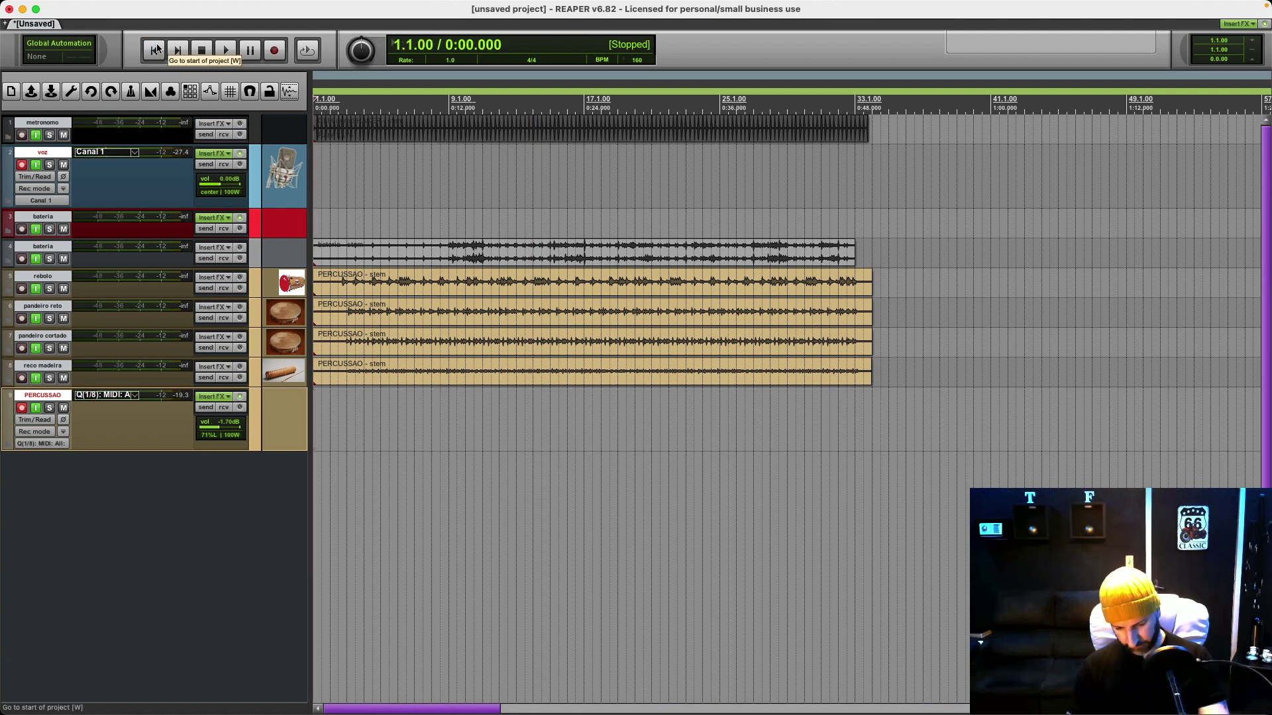
pyautogui.press('space')
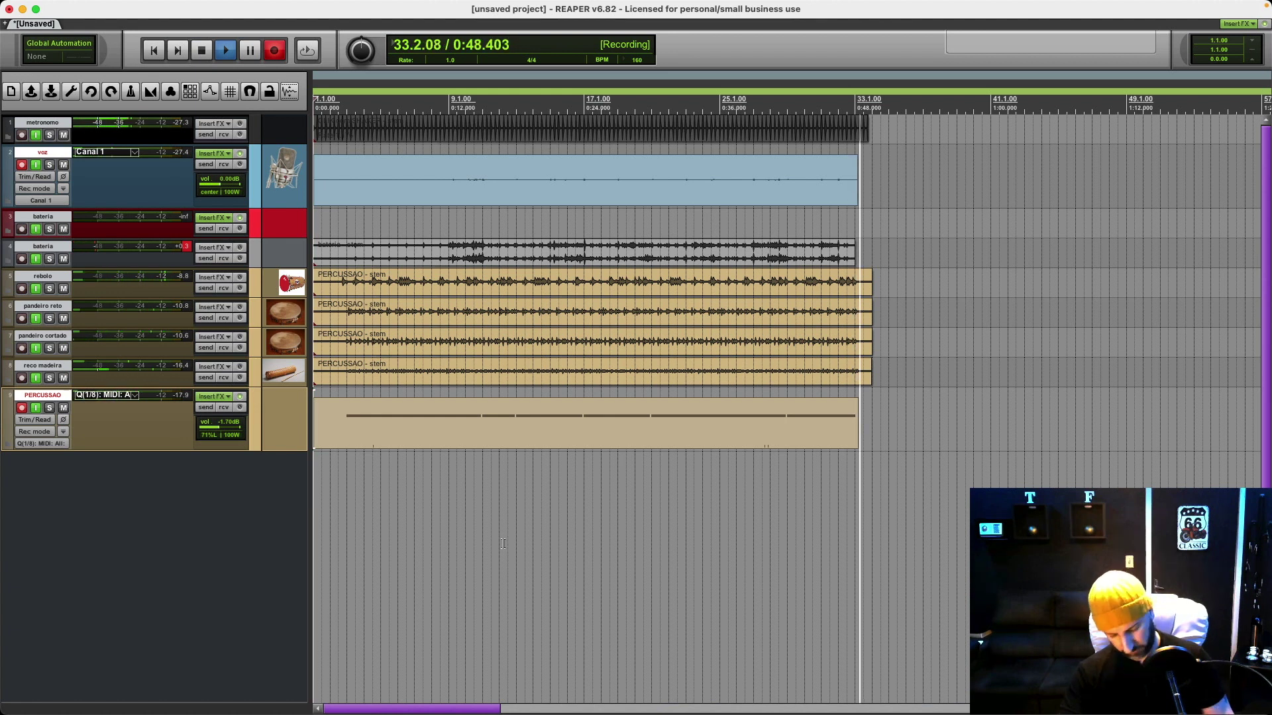
pyautogui.press('space')
# Step: Quantize the position of all notes in the new PERCUSSAO MIDI take to a straight 1/8 grid at 100% strength
pyautogui.doubleClick(335, 433)
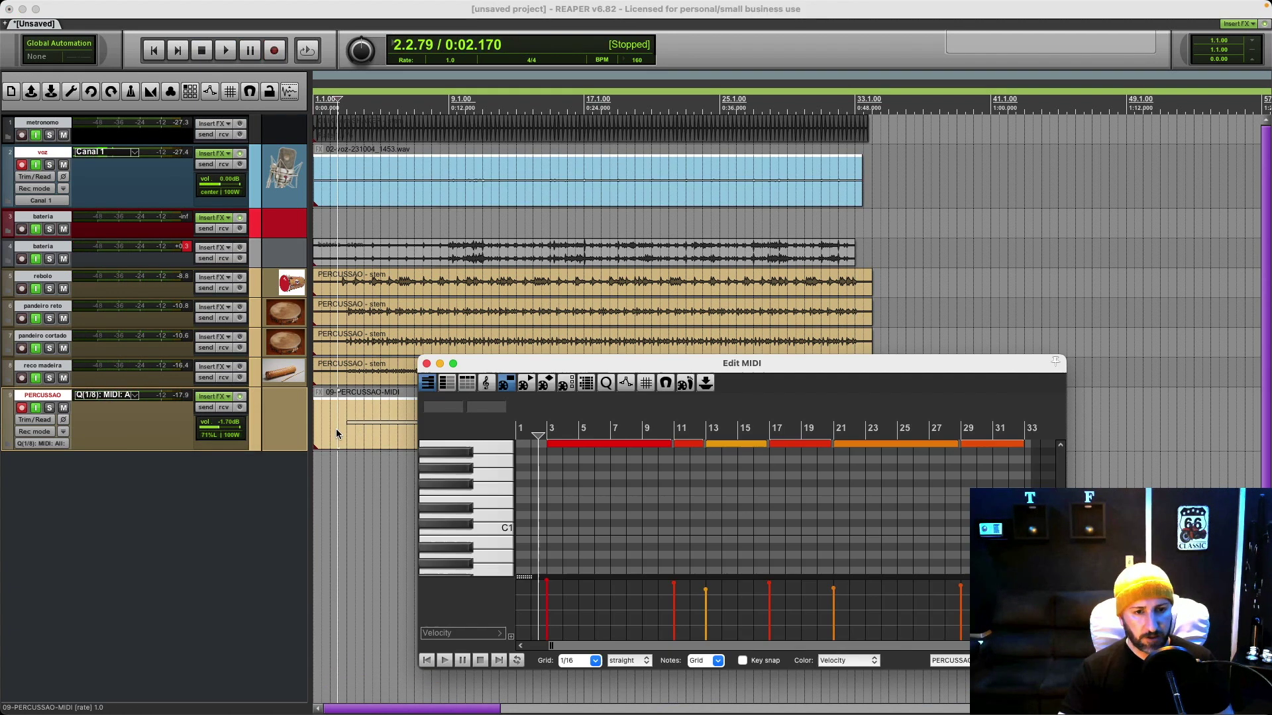
pyautogui.press('super+a')
pyautogui.press('q')
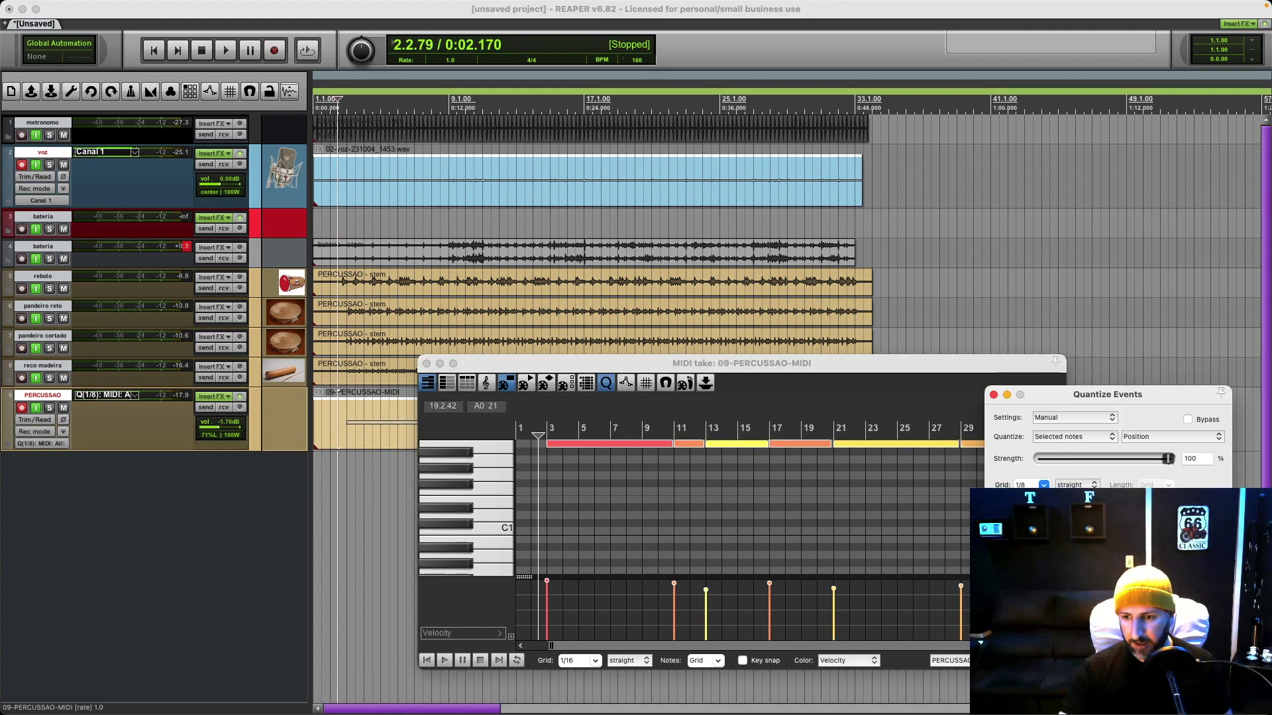
pyautogui.press('Return')
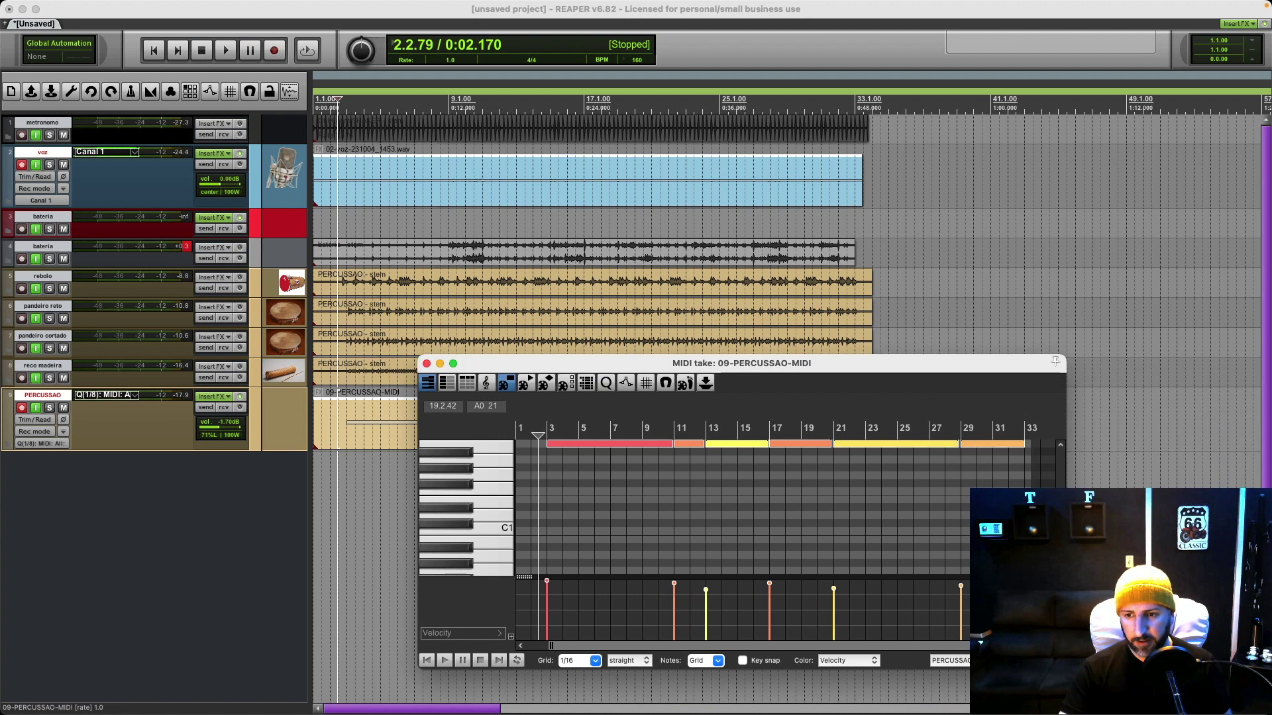
pyautogui.click(427, 364)
# Step: Render the PERCUSSAO track to a mono stem track, muting the original, and rename the stem track as shaker
pyautogui.rightClick(292, 416)
pyautogui.moveTo(334, 437)
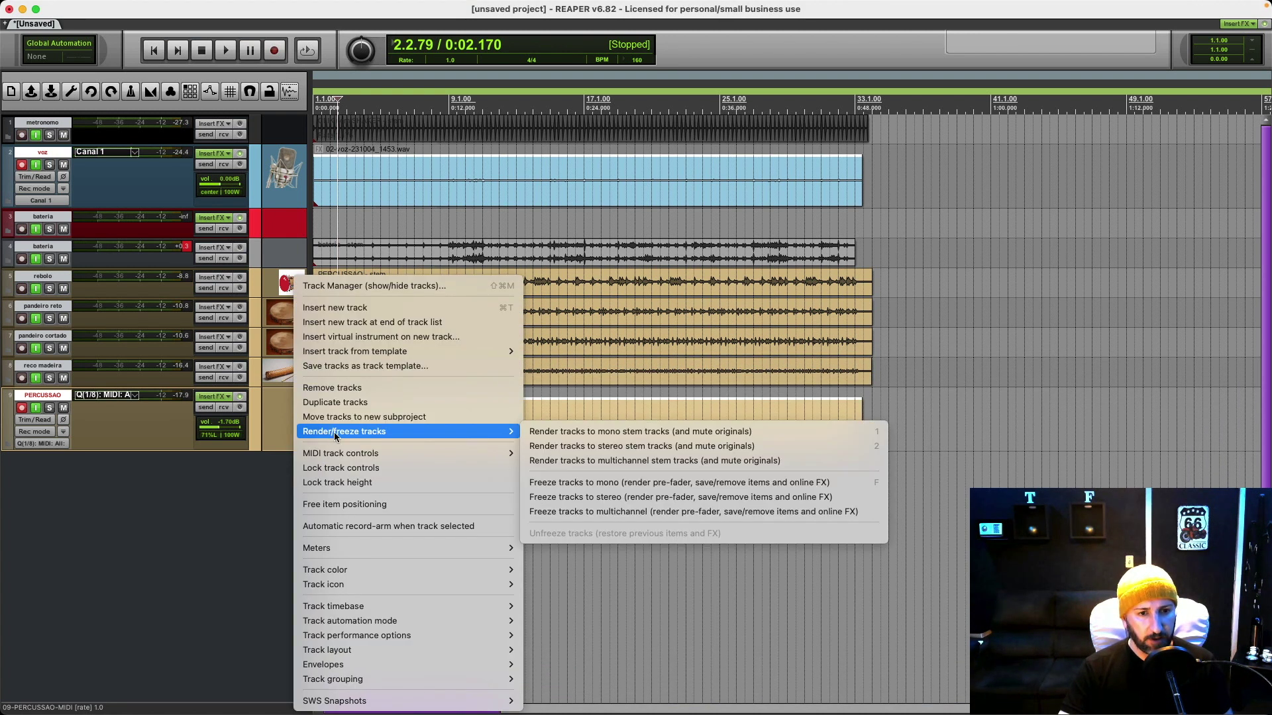
pyautogui.click(532, 432)
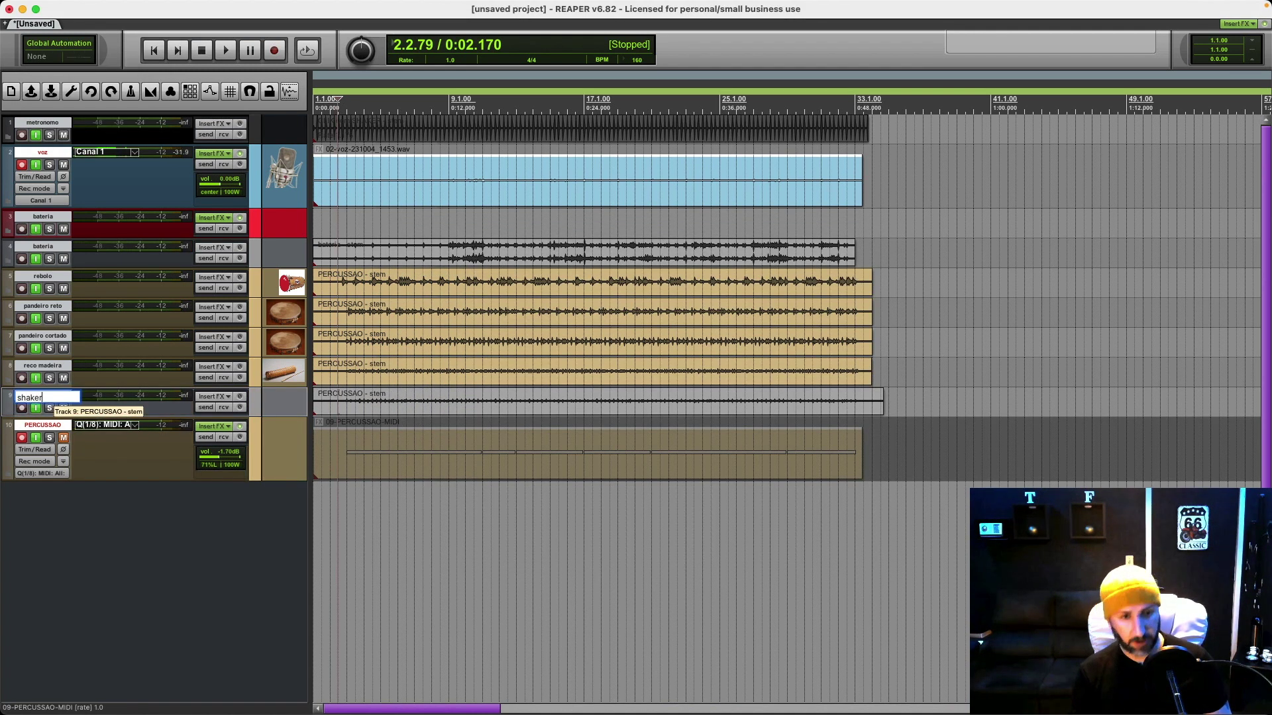
pyautogui.press('Return')
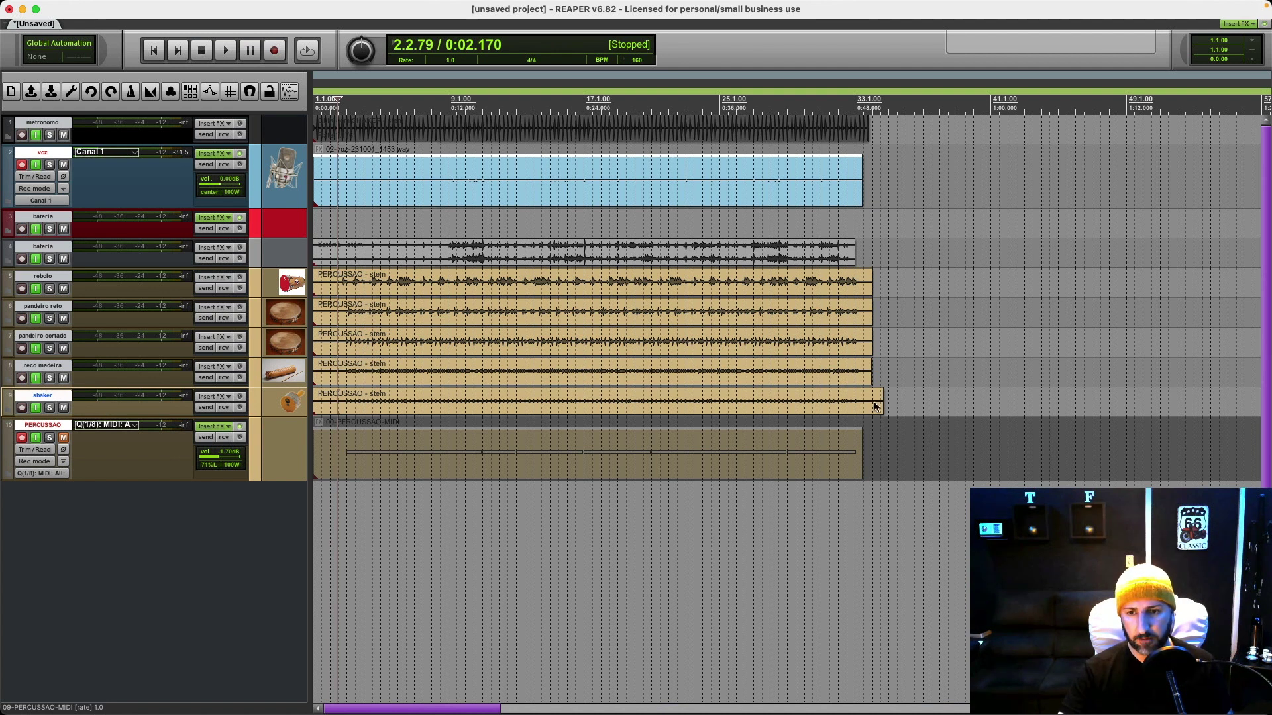
# Step: Trim the shaker stem to end level with the other percussion stems and delete the rendered MIDI take from PERCUSSAO
pyautogui.moveTo(877, 402); pyautogui.dragTo(870, 401)
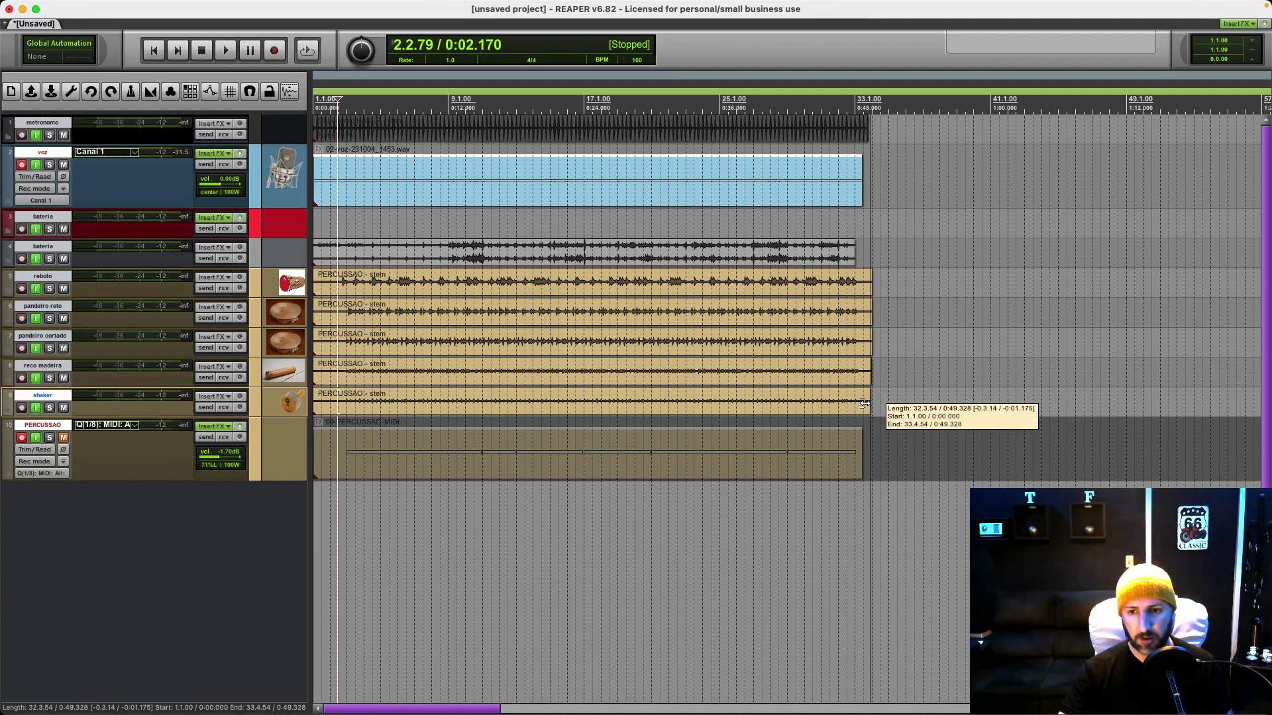
pyautogui.click(742, 445)
pyautogui.press('Delete')
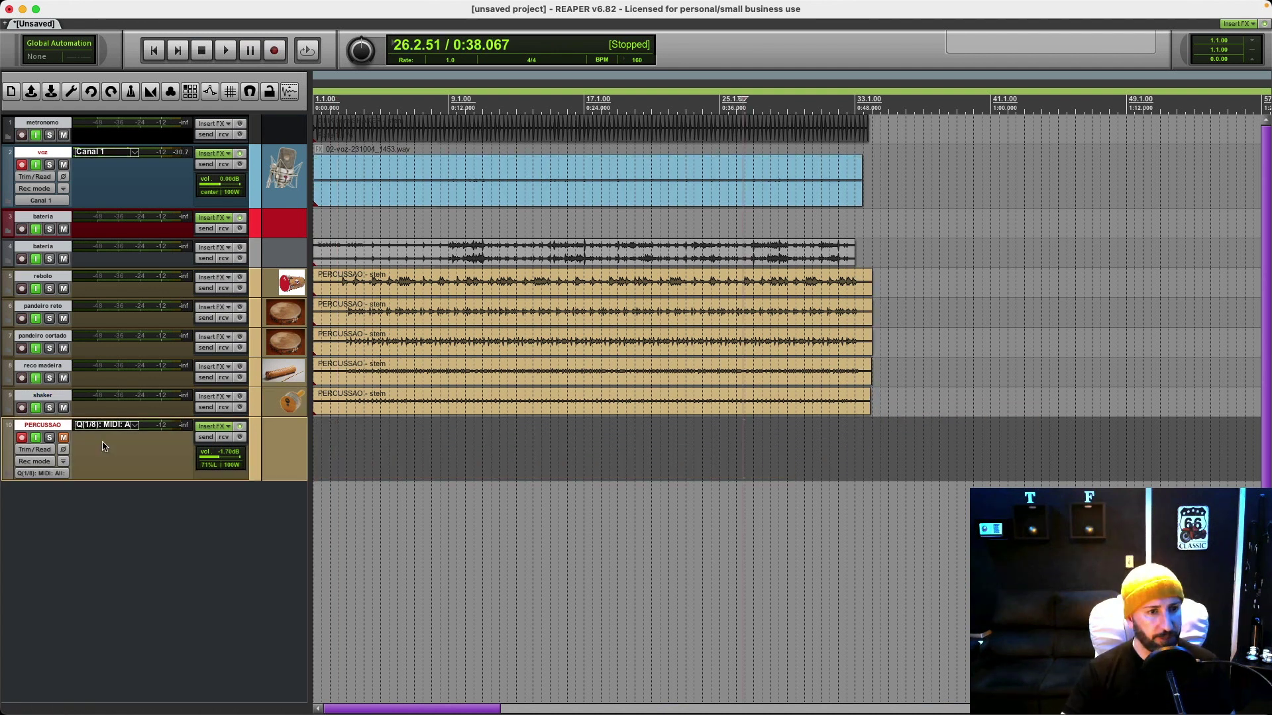
# Step: Unmute the PERCUSSAO track and pan it 100% right in the mixer
pyautogui.click(65, 438)
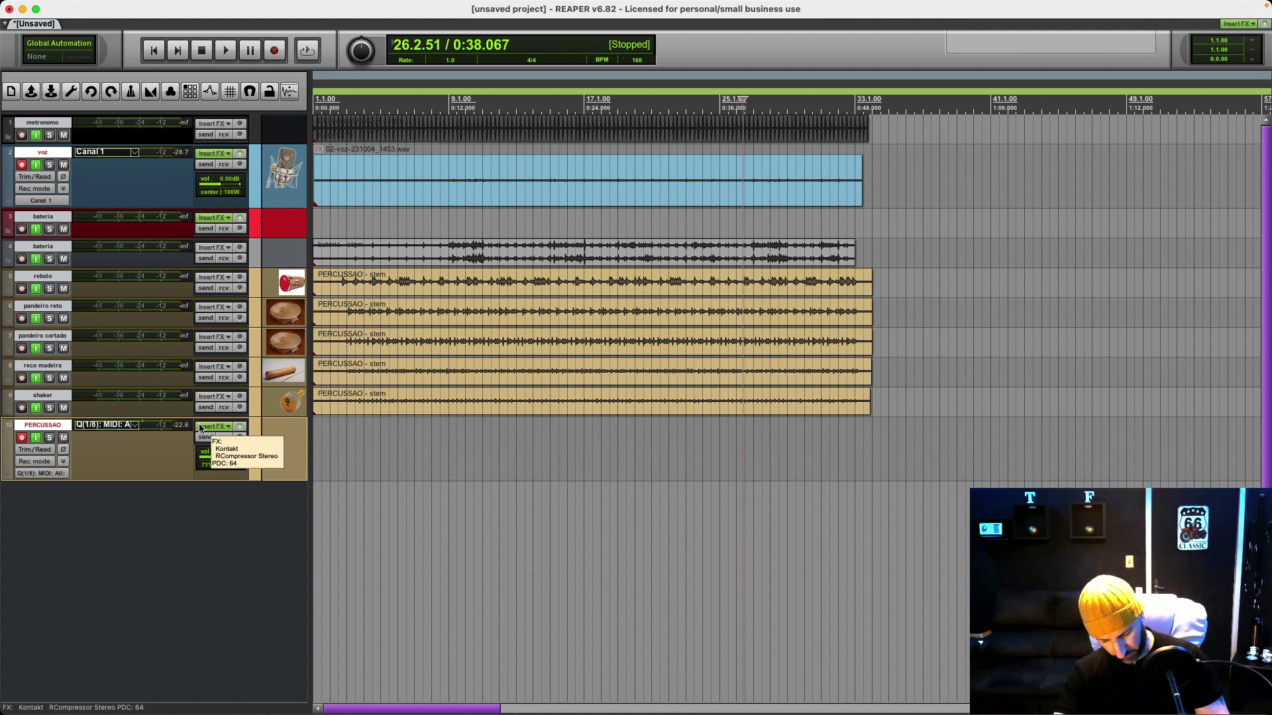
pyautogui.press('super+m')
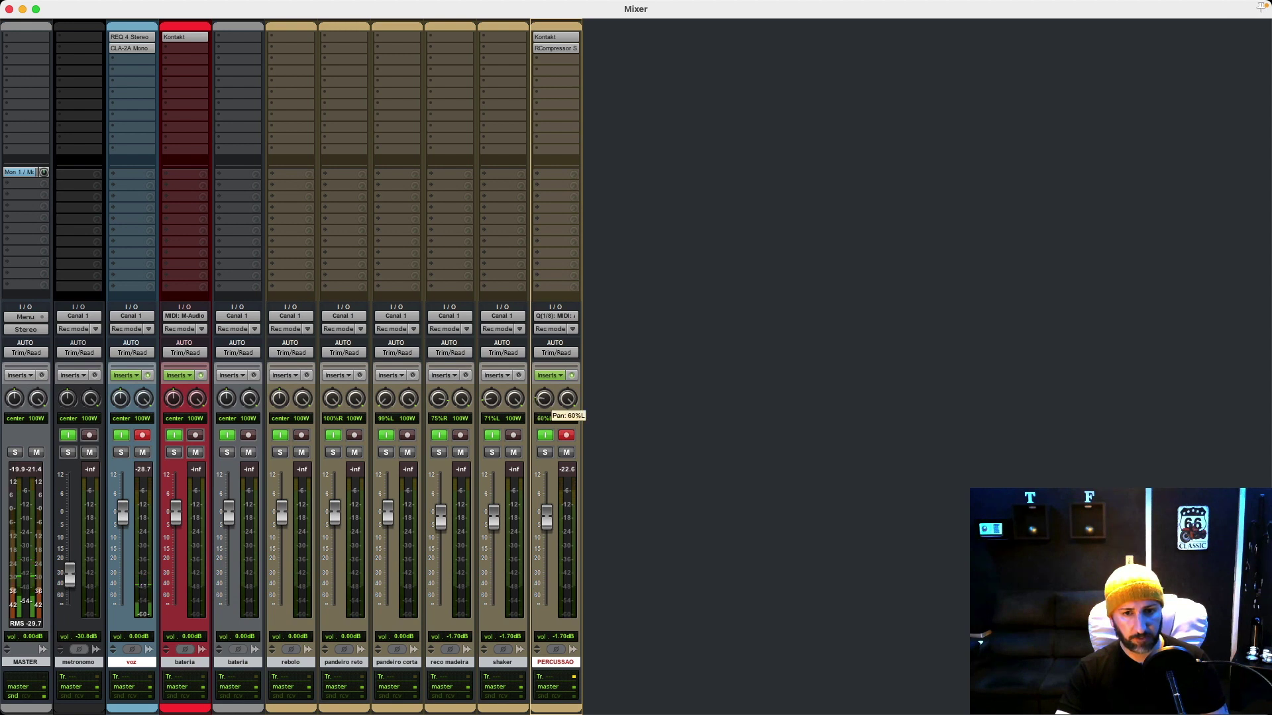
pyautogui.click(10, 10)
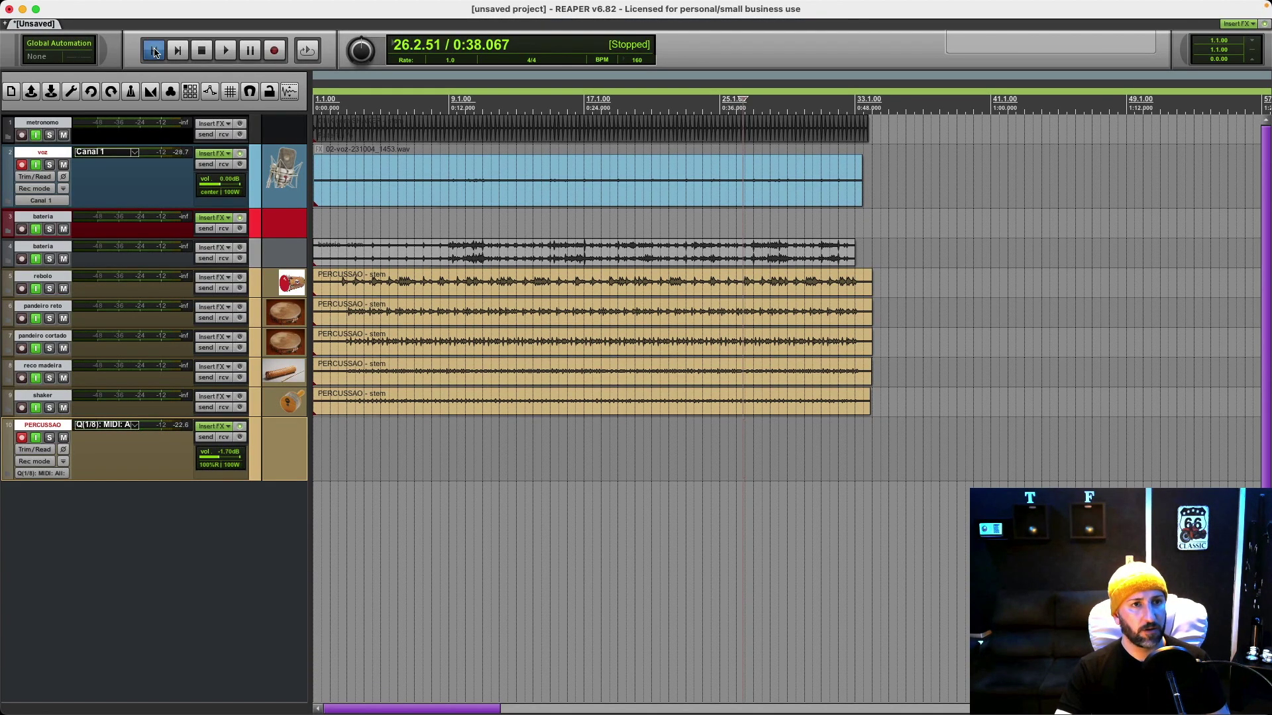
# Step: Record and save a PERCUSSAO MIDI take from the project start to just before bar 33, lowering its volume to -6.46 dB and disarming voz meanwhile
pyautogui.click(273, 52)
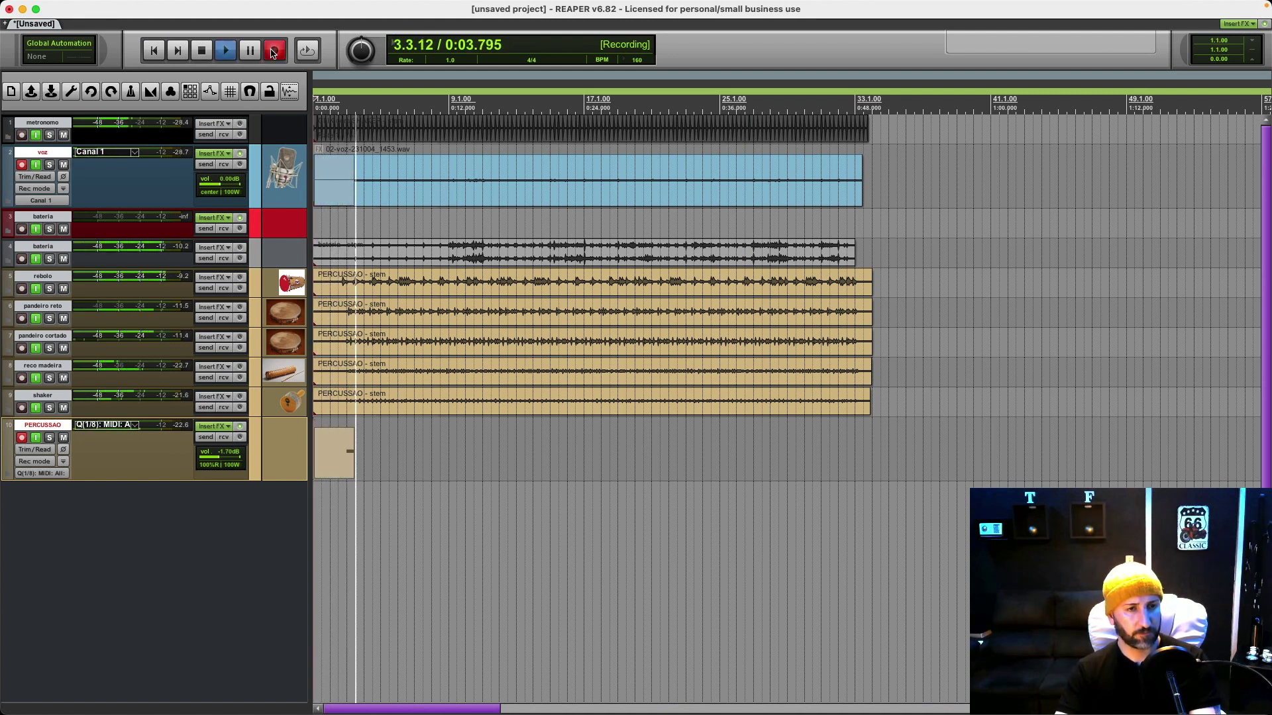
pyautogui.press('super+m')
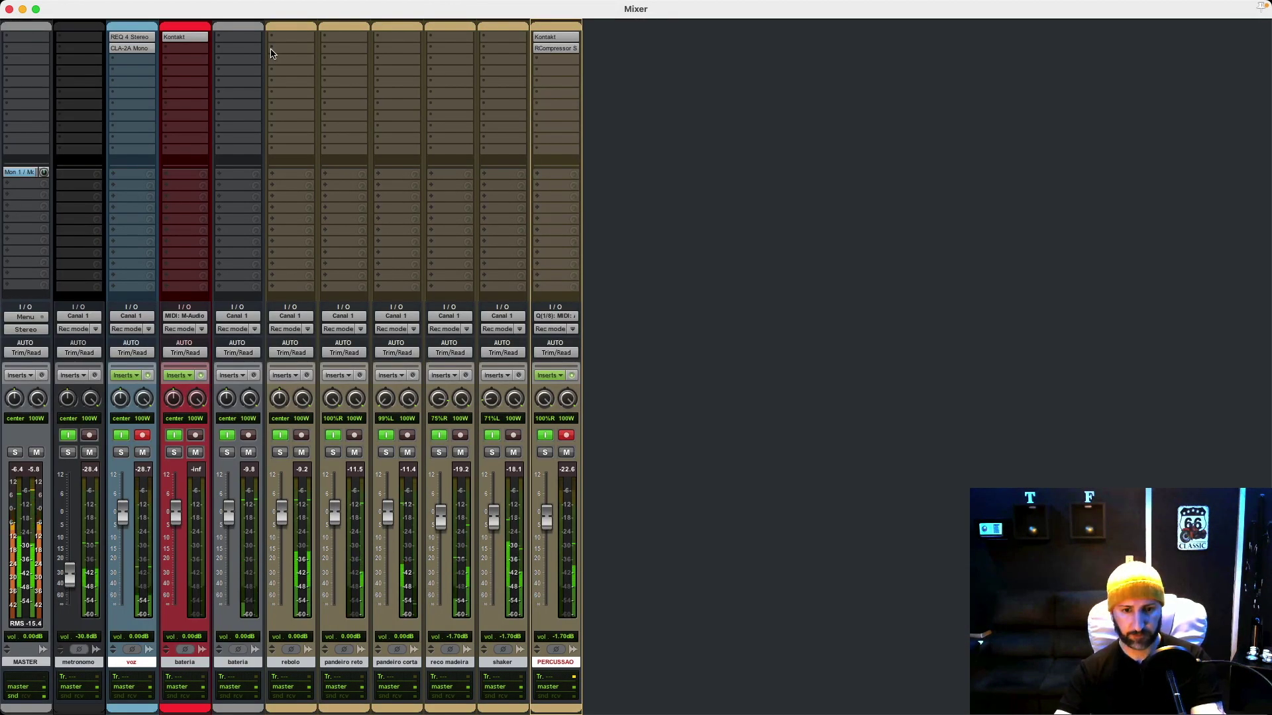
pyautogui.moveTo(546, 516); pyautogui.dragTo(546, 525)
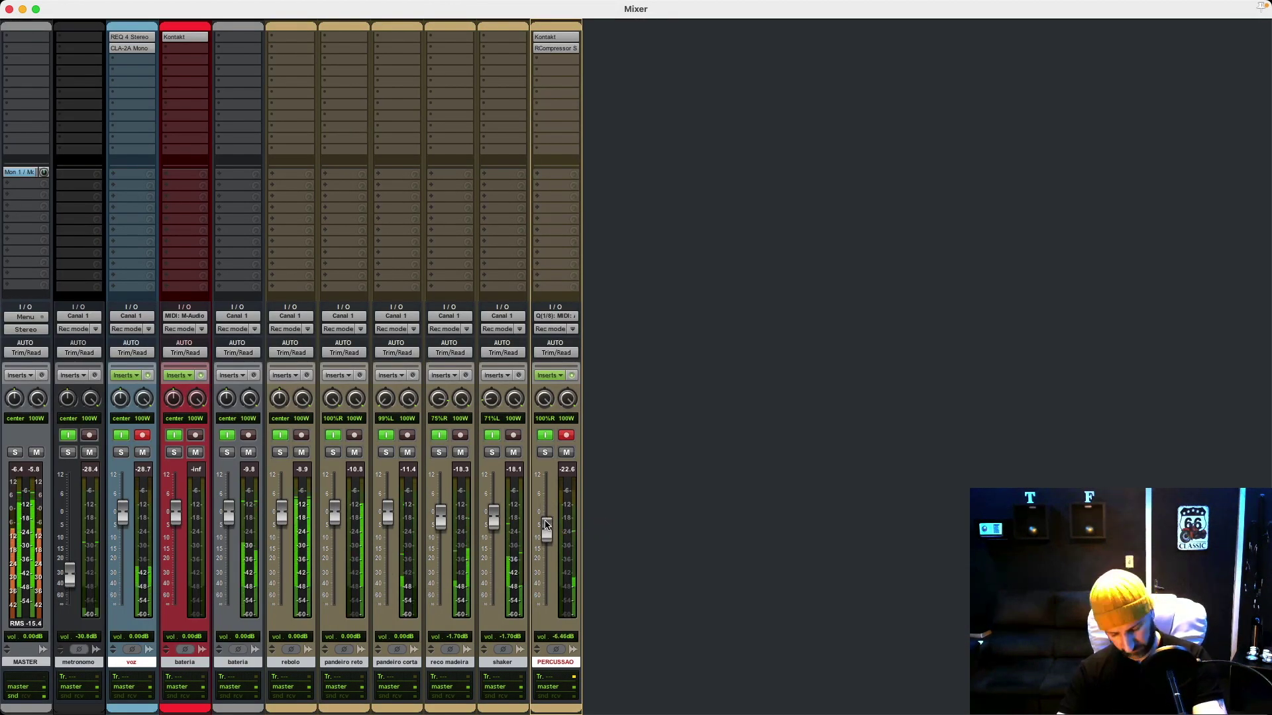
pyautogui.press('super+m')
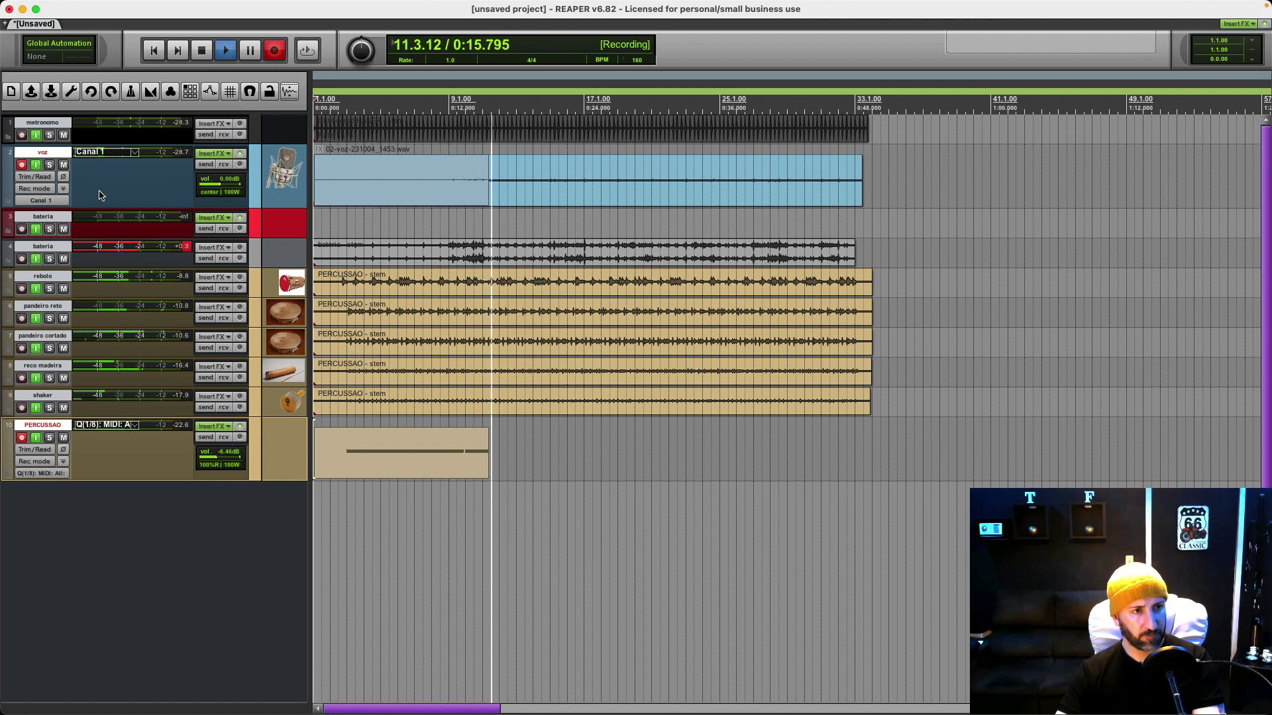
pyautogui.click(22, 165)
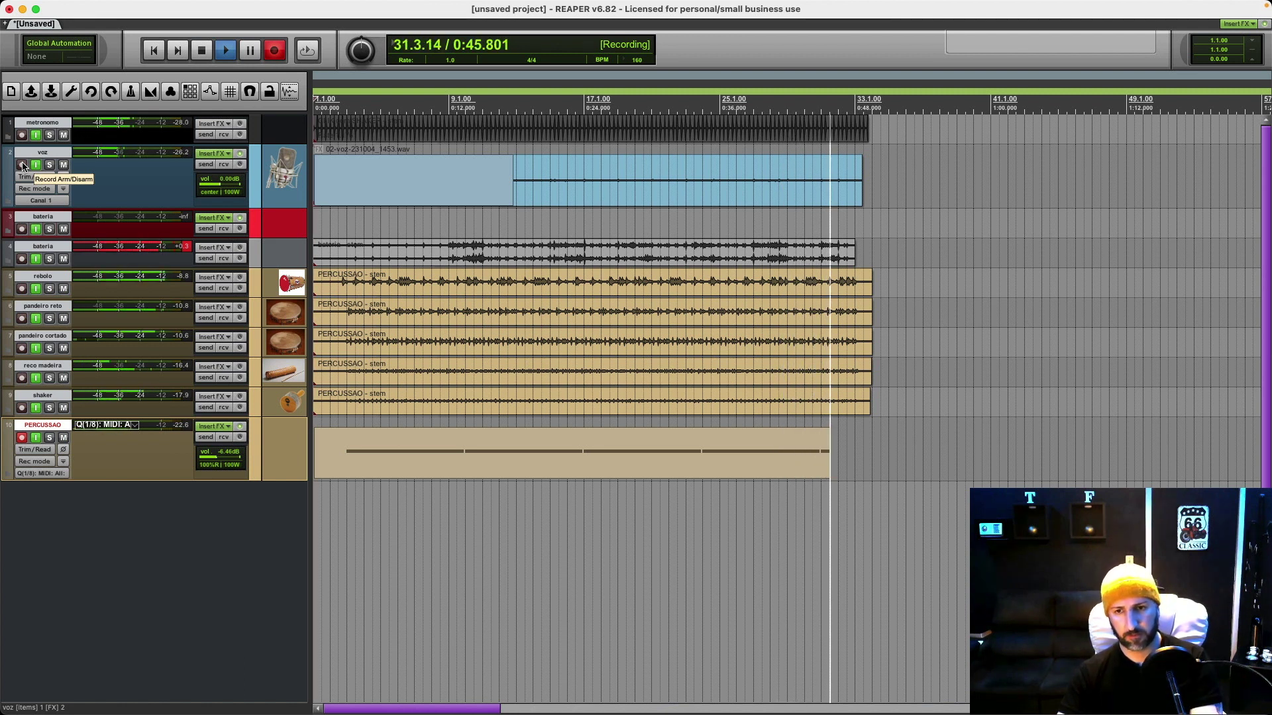
pyautogui.press('space')
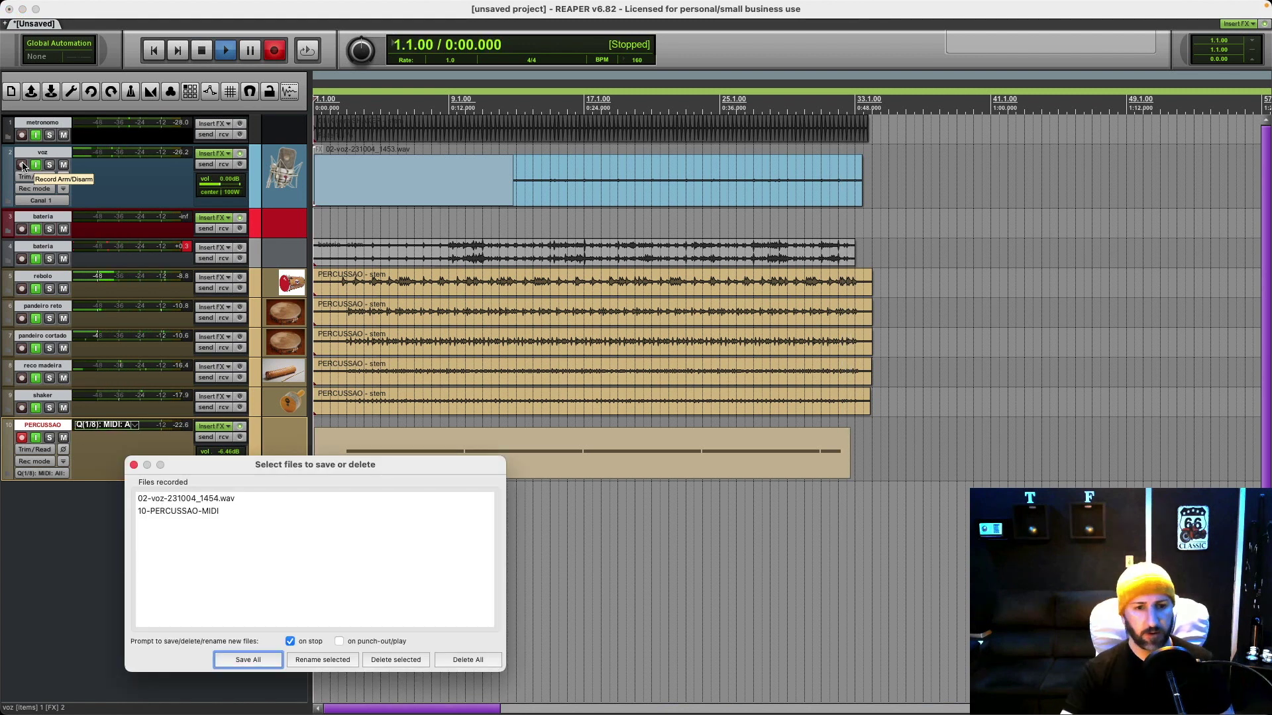
pyautogui.press('Return')
# Step: Rearm the voz track for recording and delete its recorded audio takes
pyautogui.click(23, 165)
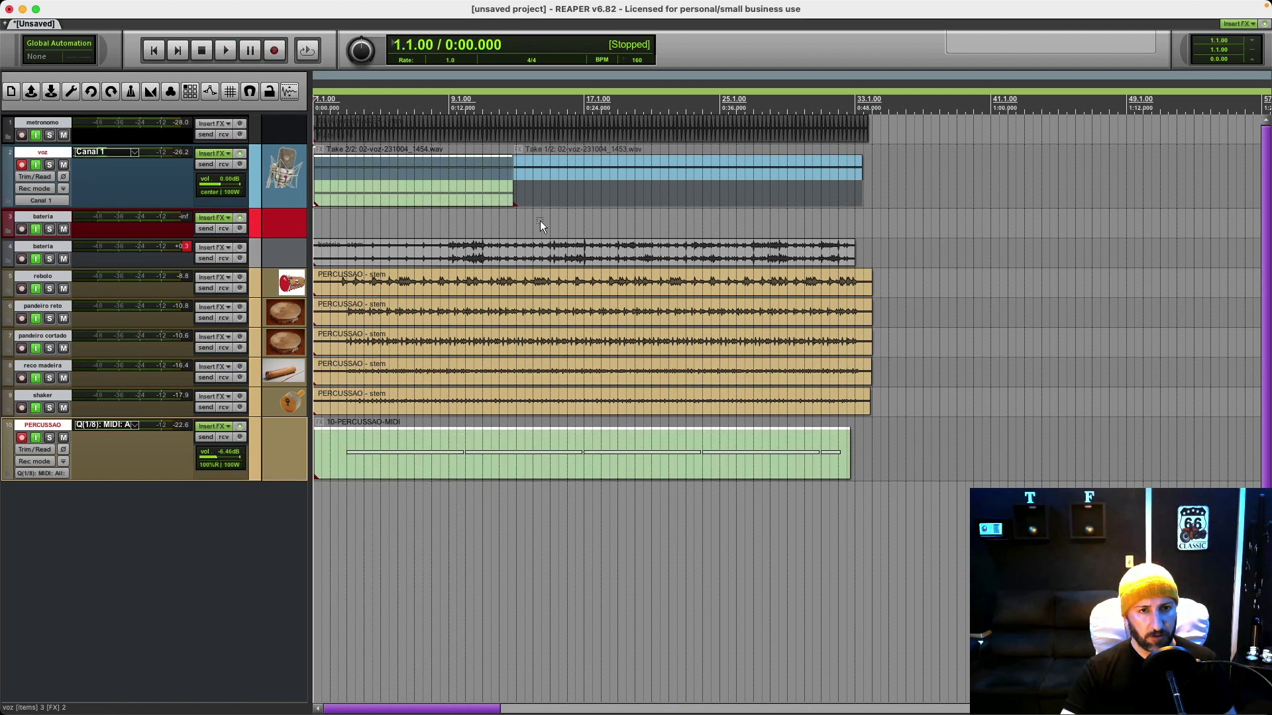
pyautogui.press('Delete')
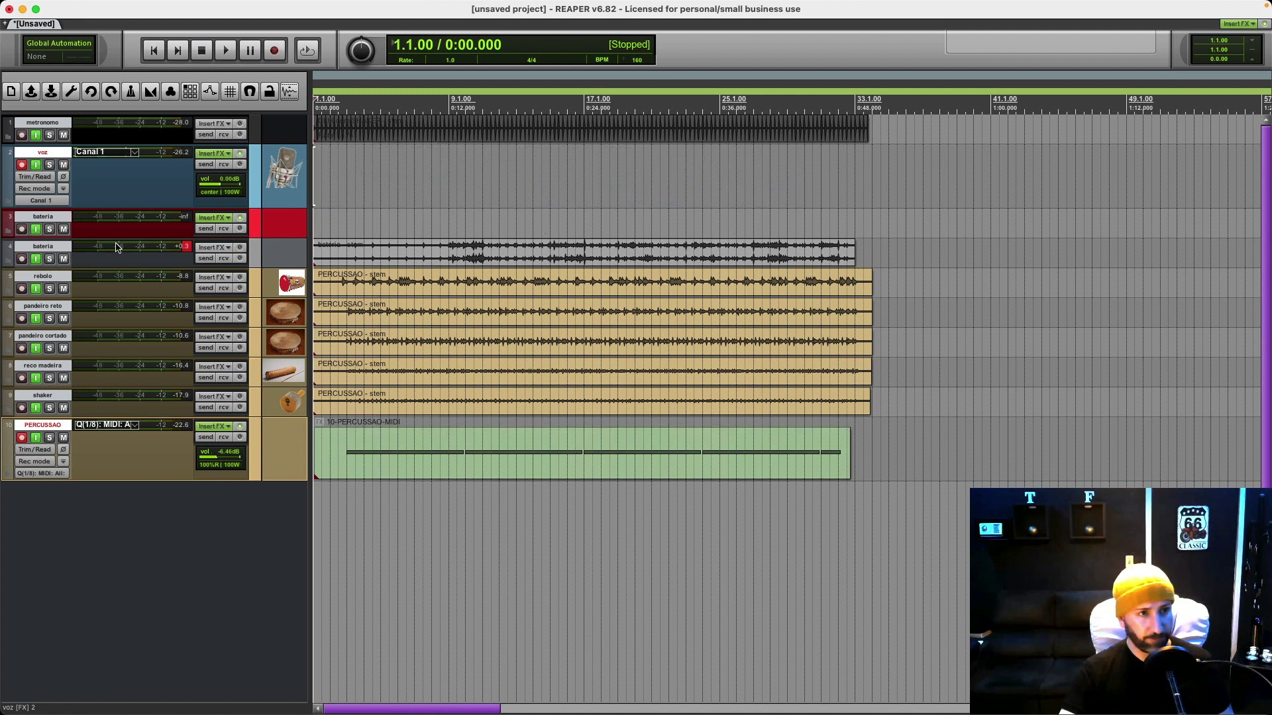
# Step: Quantize the notes of the latest PERCUSSAO MIDI take to the straight 1/8 grid at 100% strength
pyautogui.doubleClick(357, 454)
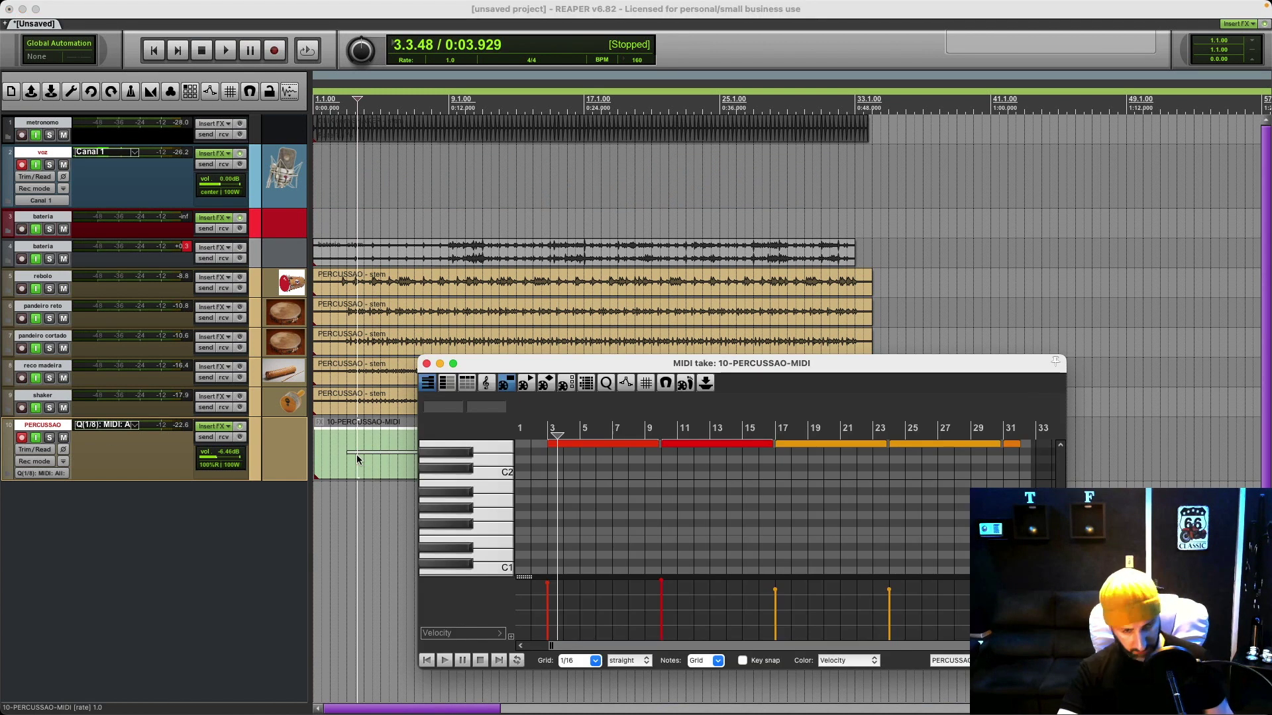
pyautogui.press('q')
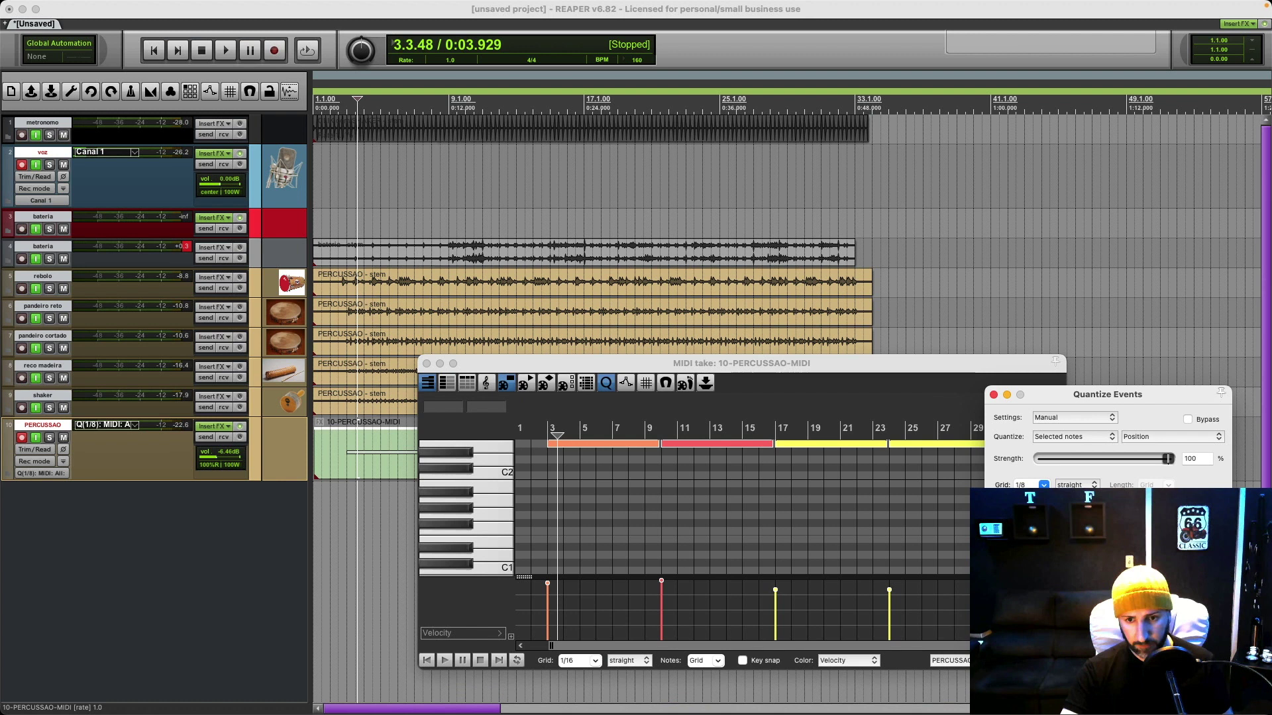
pyautogui.press('q')
pyautogui.click(427, 364)
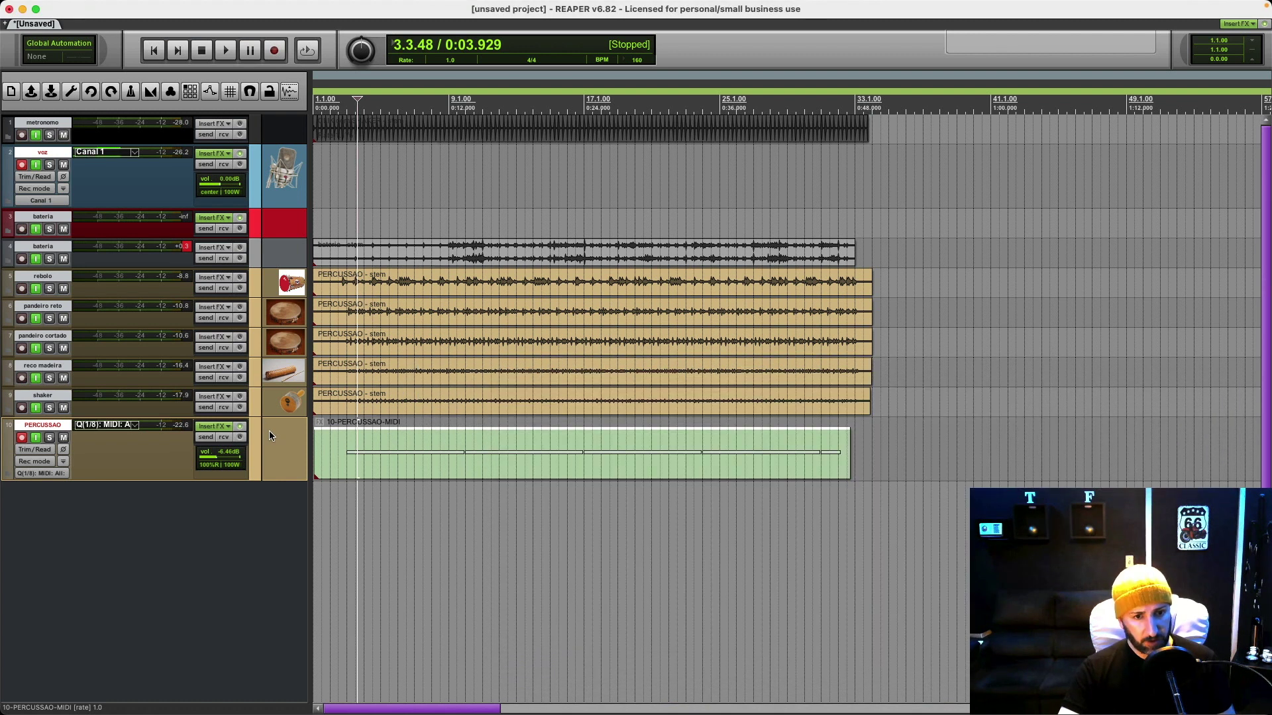
# Step: Render the PERCUSSAO track to a mono stem track, muting the original, and rename the stem track as cuica
pyautogui.rightClick(282, 435)
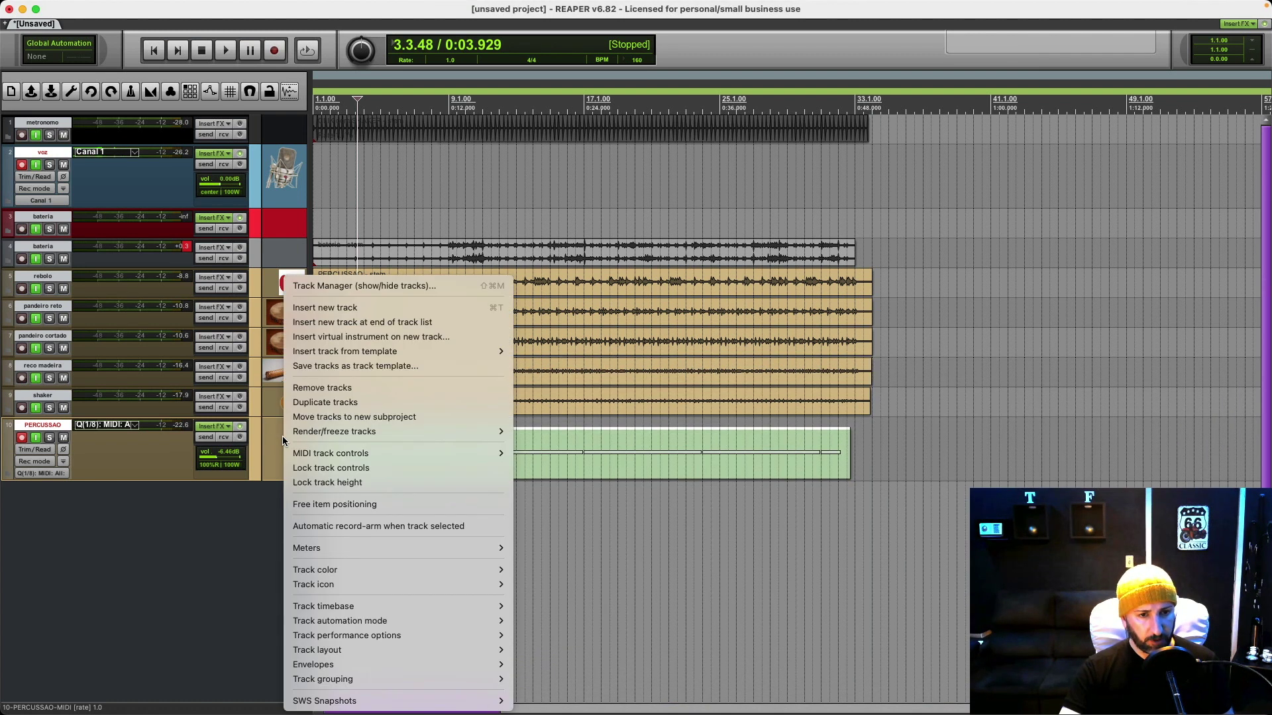
pyautogui.moveTo(431, 431)
pyautogui.click(539, 437)
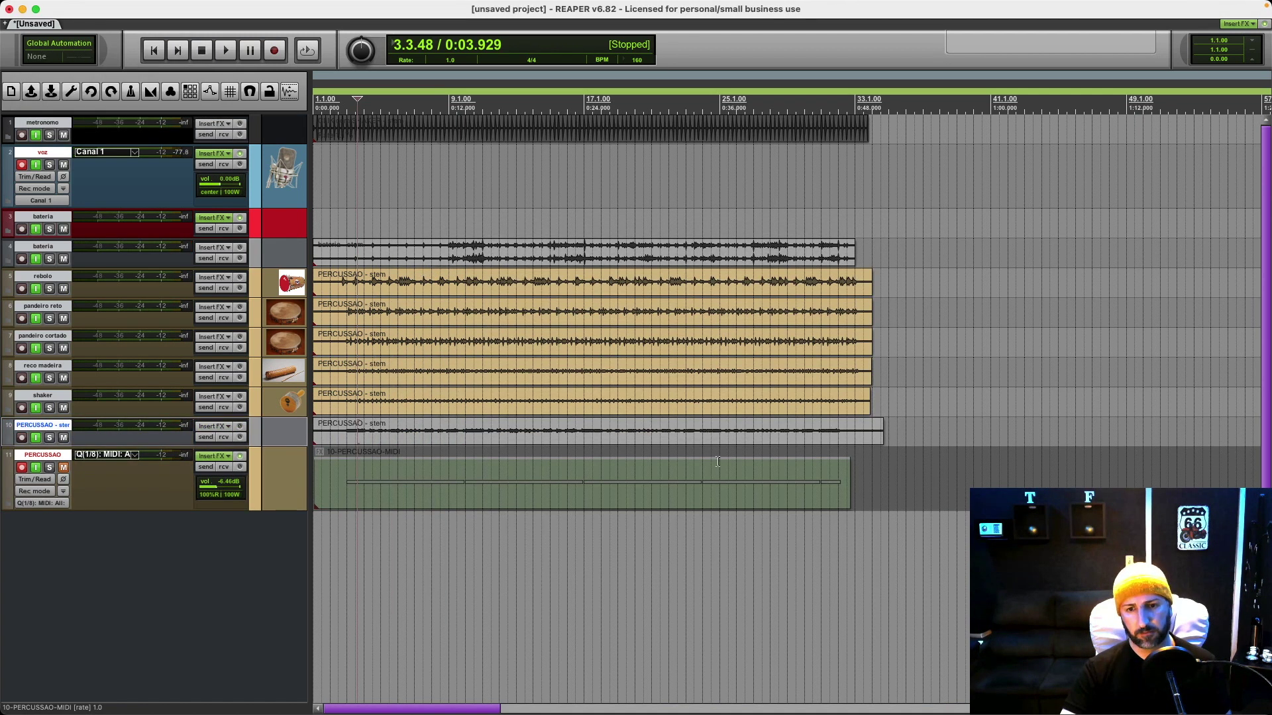
pyautogui.write('cuica')
pyautogui.press('Return')
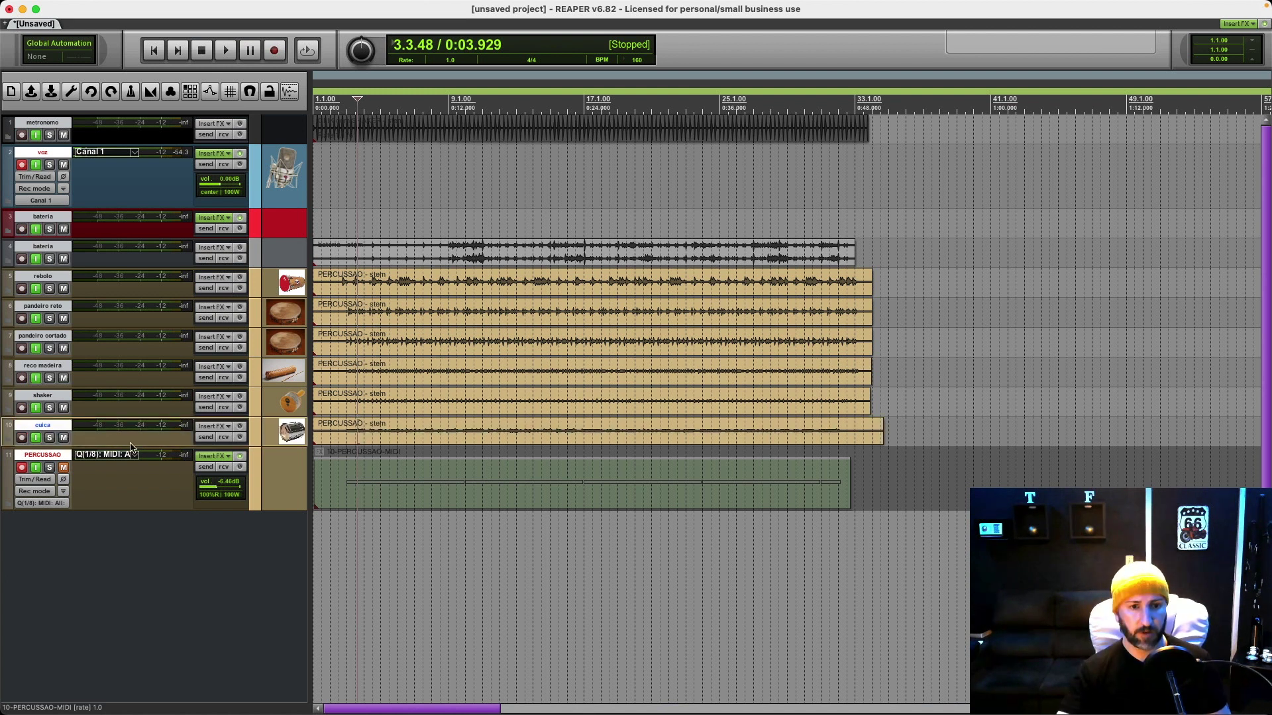
# Step: Delete the rendered MIDI take from PERCUSSAO and unmute the track
pyautogui.click(327, 477)
pyautogui.press('Delete')
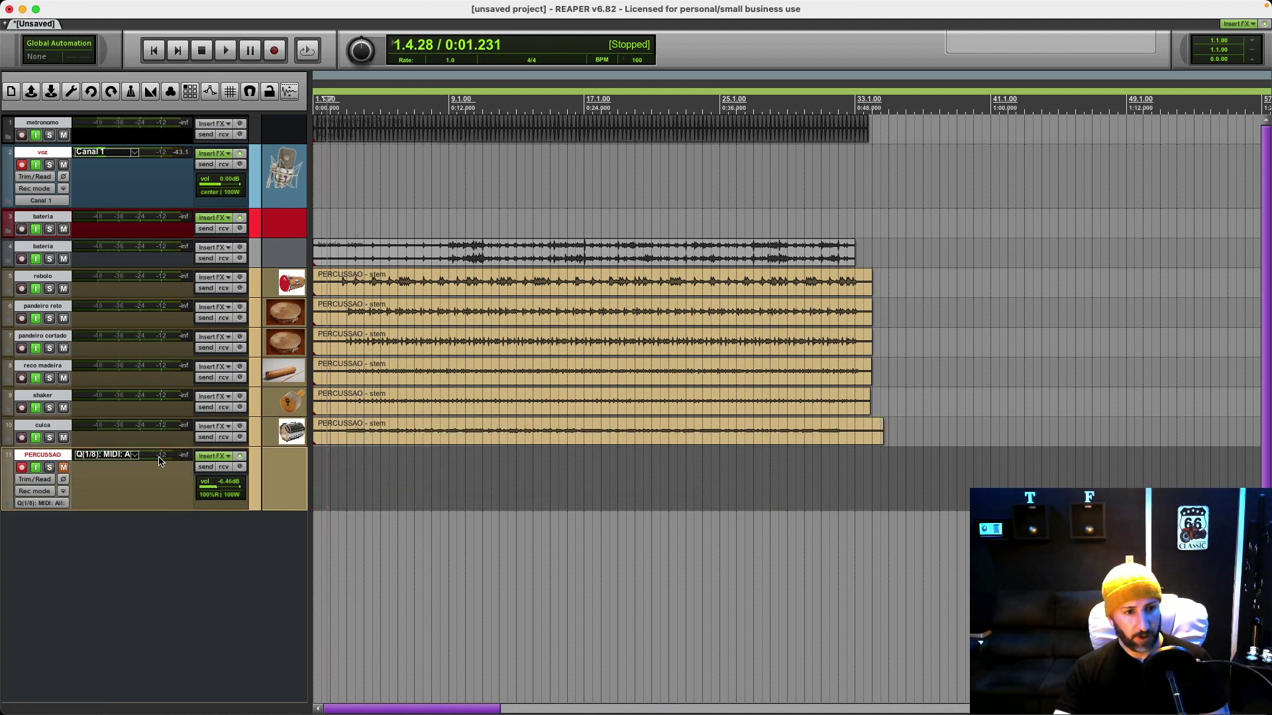
pyautogui.click(65, 468)
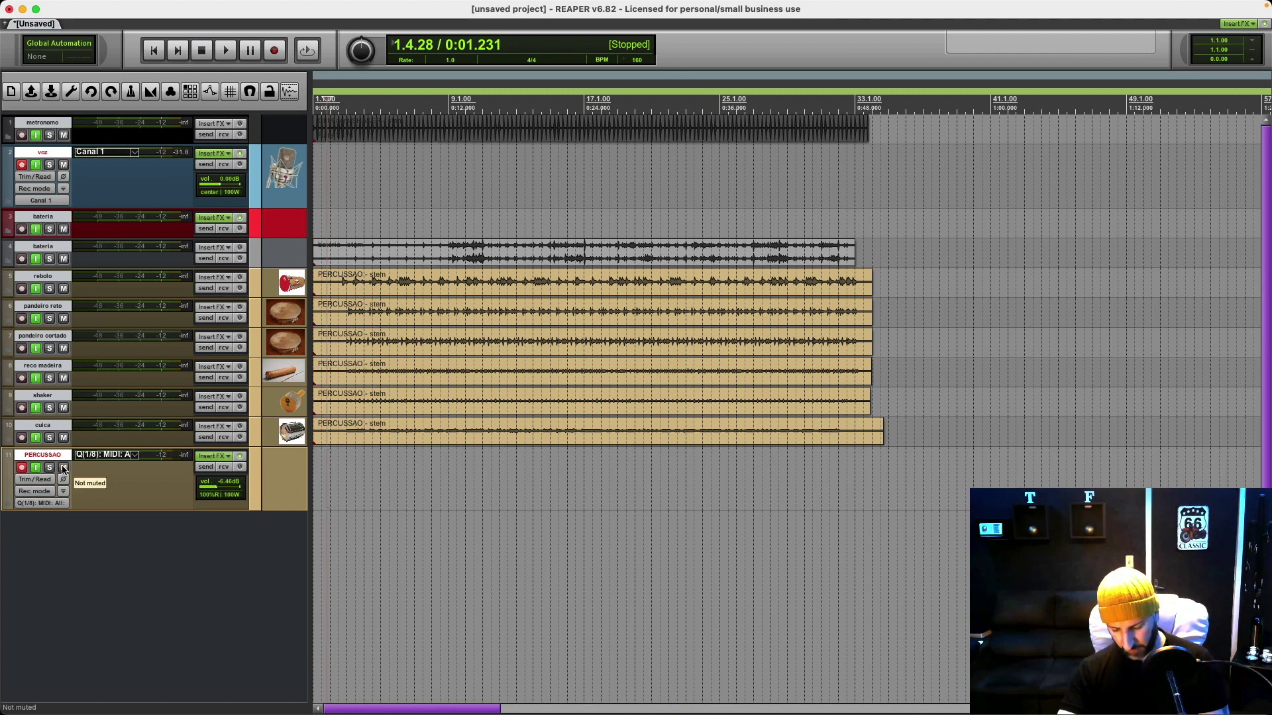
pyautogui.press('Delete')
pyautogui.click(570, 262)
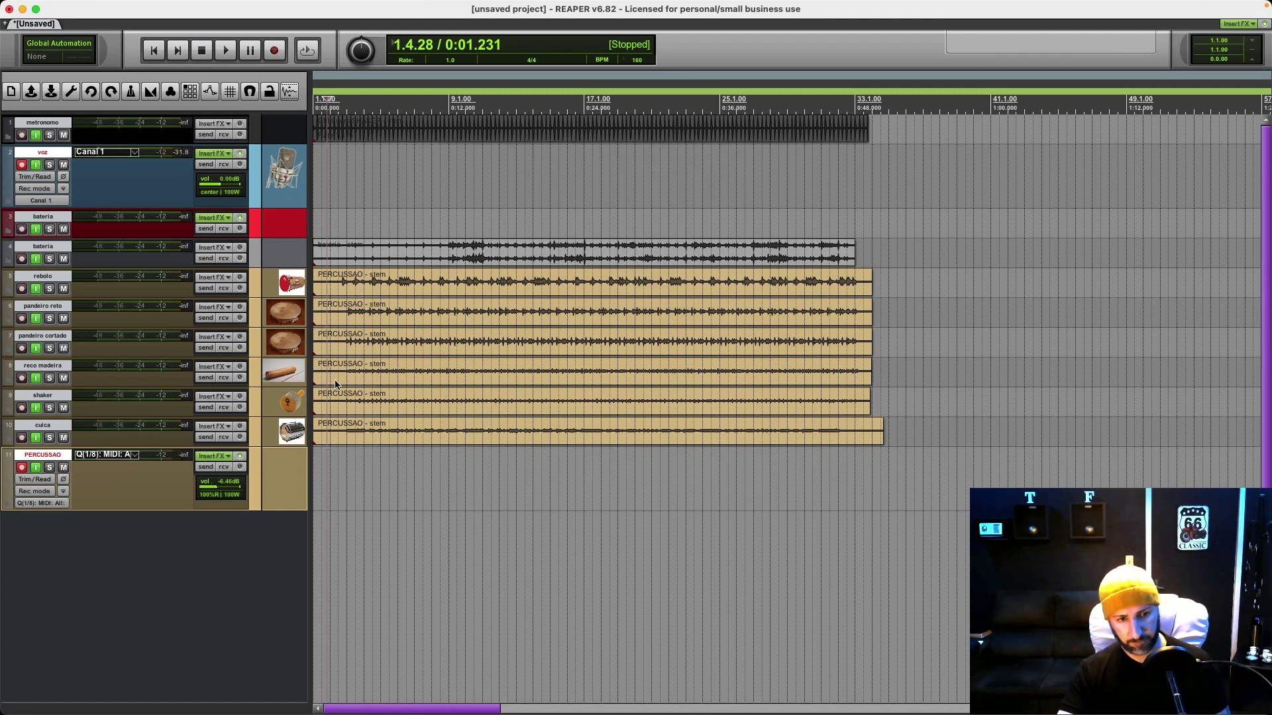
# Step: Pan PERCUSSAO 22% left with its volume at 0.00 dB, and trim the cuica stem to end level with the other stems
pyautogui.press('super+m')
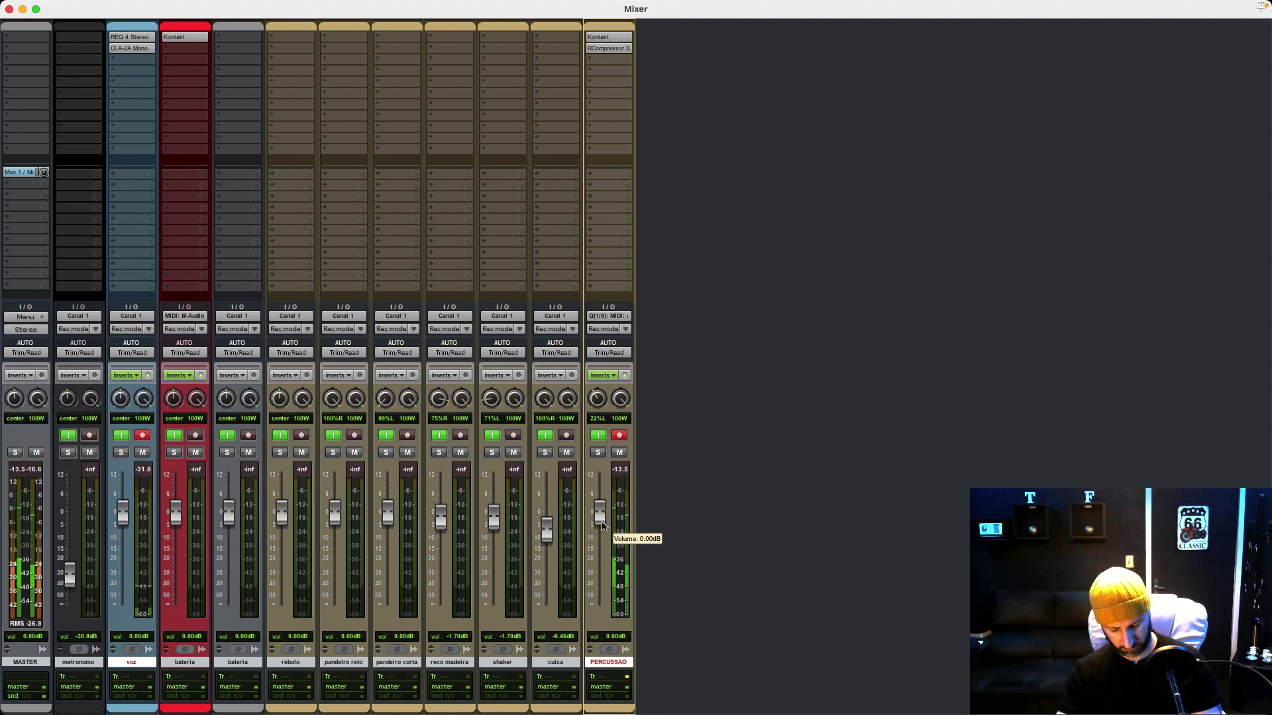
pyautogui.press('super+m')
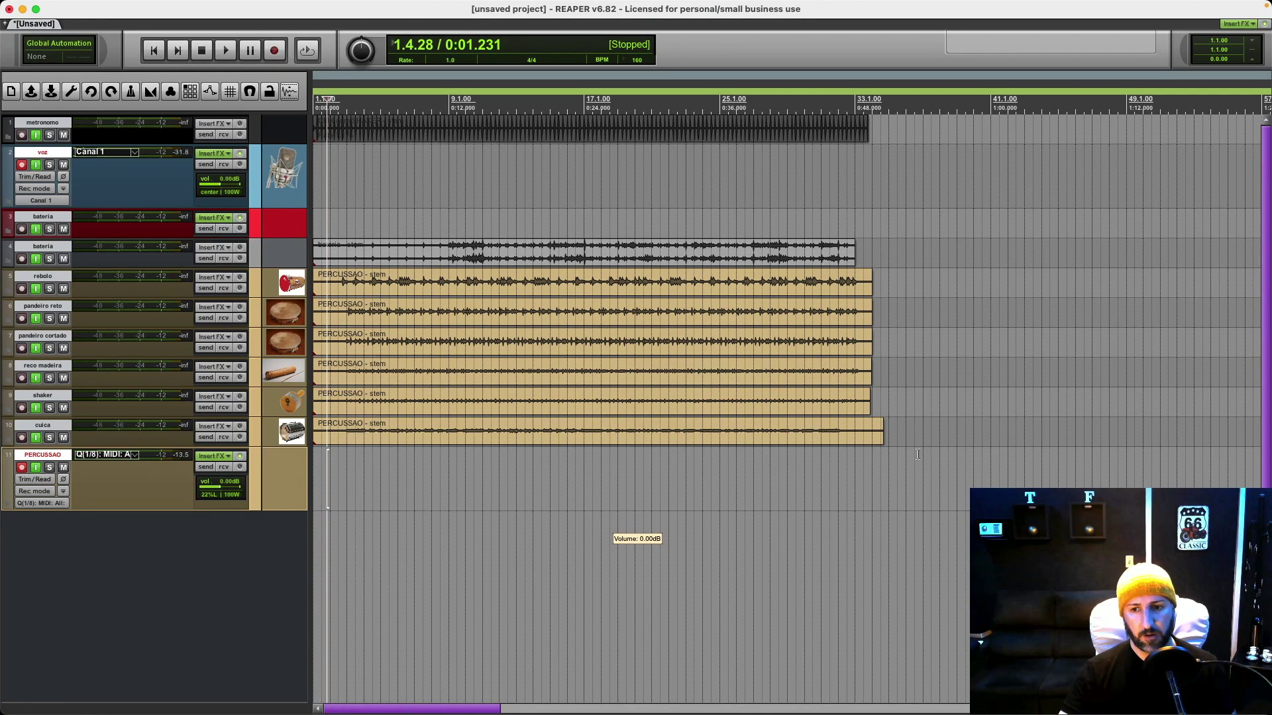
pyautogui.moveTo(885, 435); pyautogui.dragTo(870, 435)
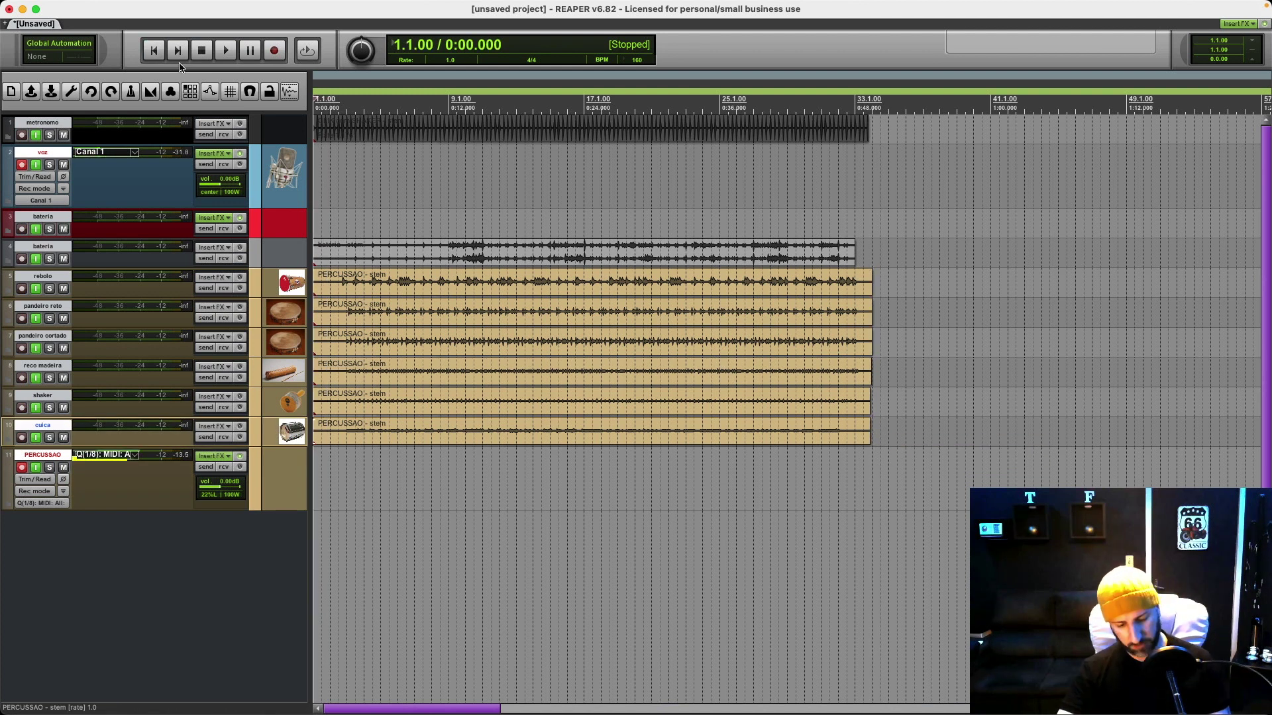
# Step: Start recording a new PERCUSSAO MIDI take and lower reco madeira to -2.94 dB, shaker to -3.92 dB and cuica to -6.64 dB
pyautogui.click(274, 51)
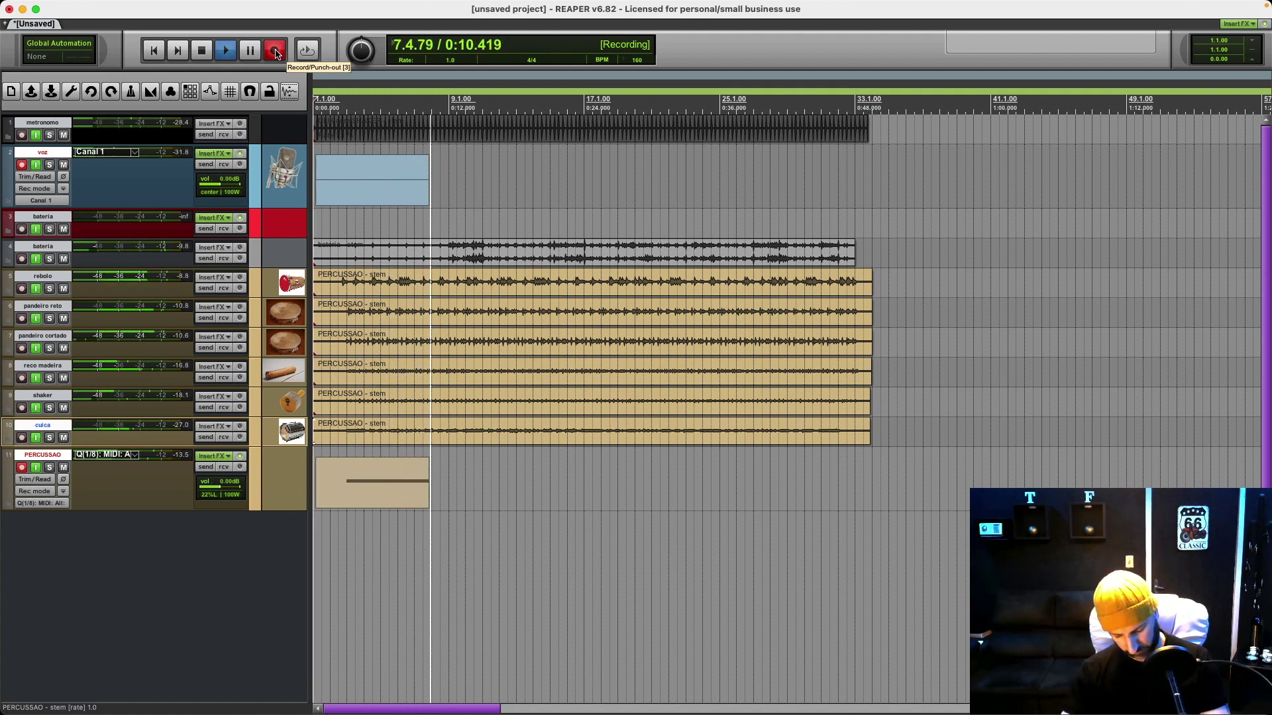
pyautogui.press('super+m')
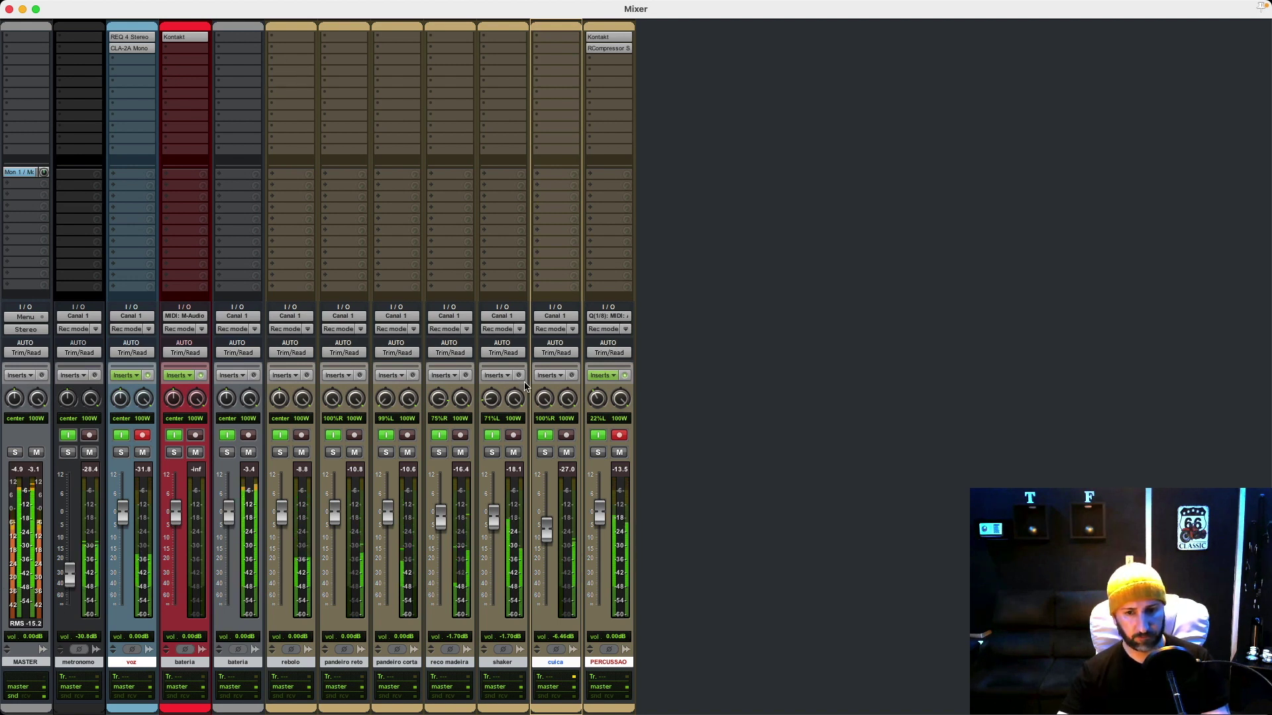
pyautogui.moveTo(546, 525); pyautogui.dragTo(443, 518)
pyautogui.press('super+m')
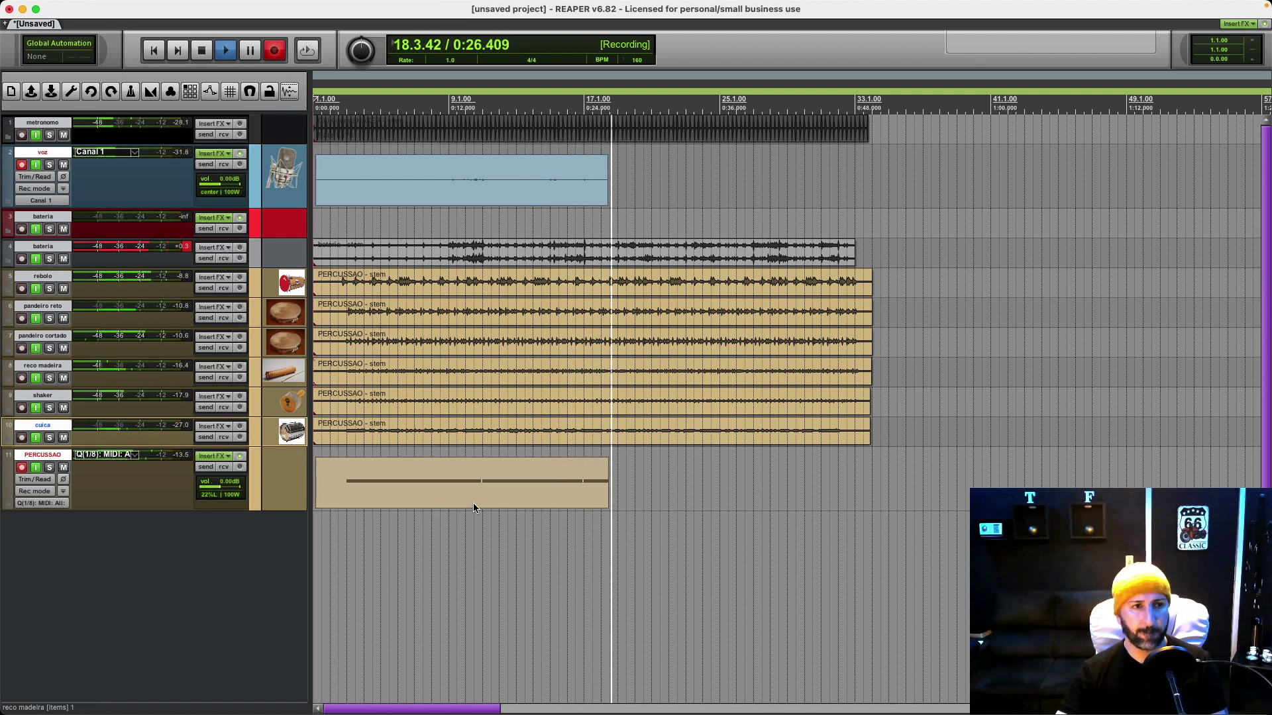
# Step: Disarm voz while recording, end the take around bar 33, and delete the unwanted audio item from voz
pyautogui.click(22, 165)
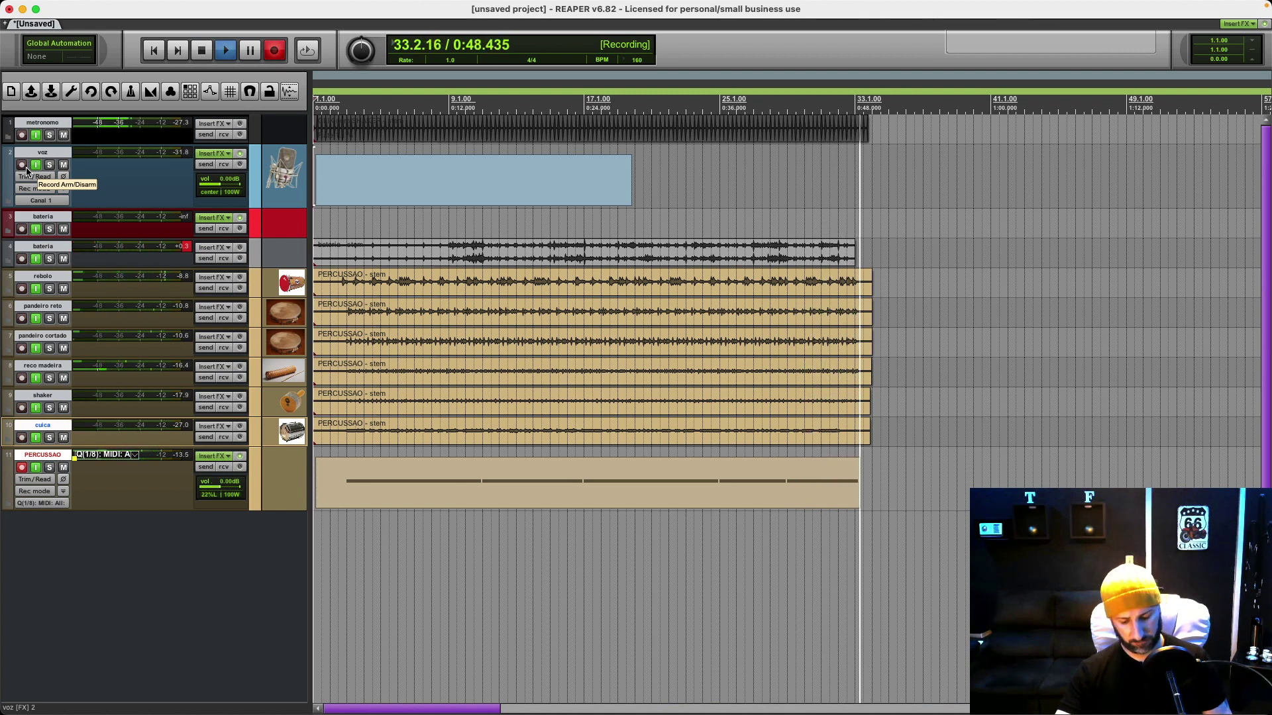
pyautogui.press('space')
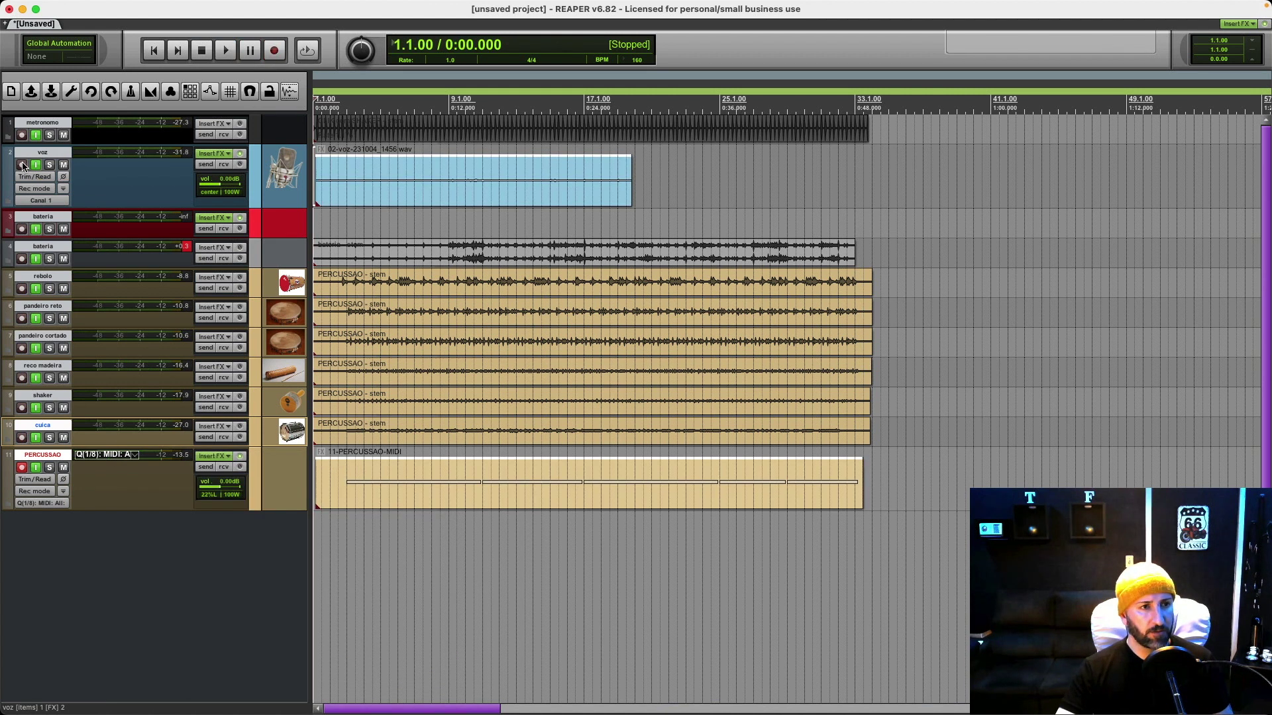
pyautogui.click(329, 177)
pyautogui.press('Delete')
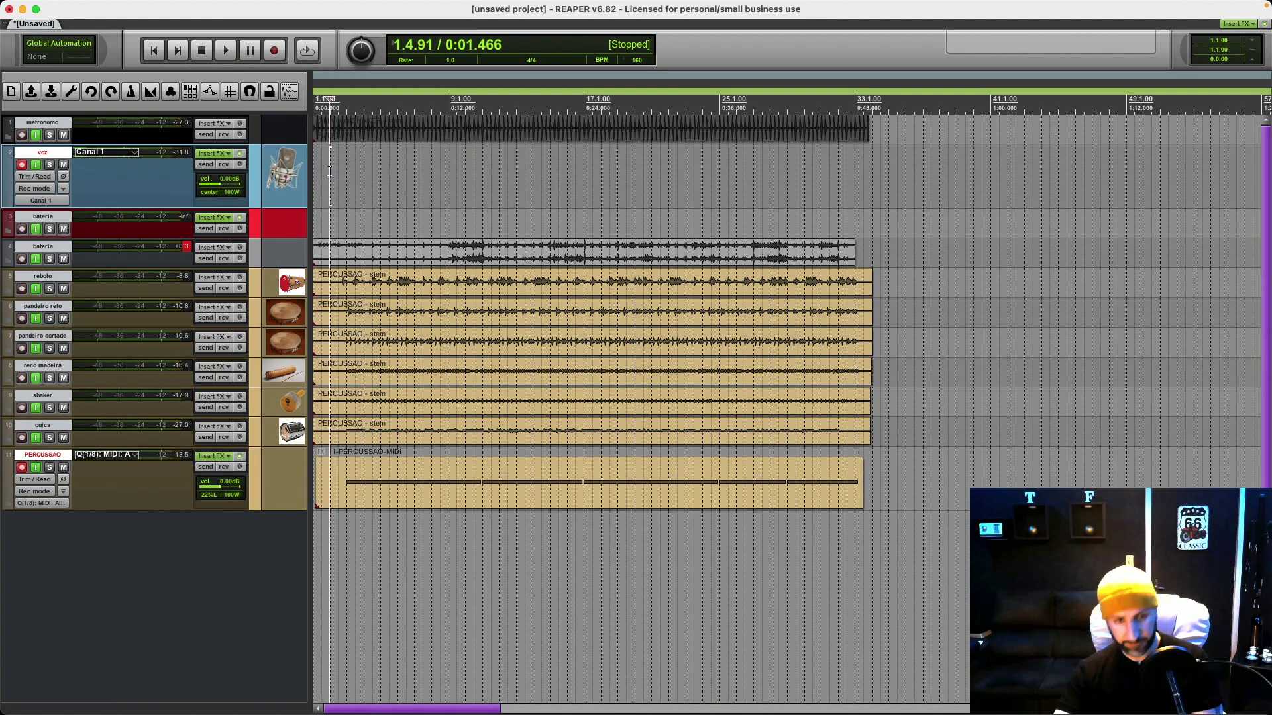
# Step: Quantize all notes of the new PERCUSSAO MIDI take to the straight 1/8 grid at 100% strength
pyautogui.doubleClick(331, 479)
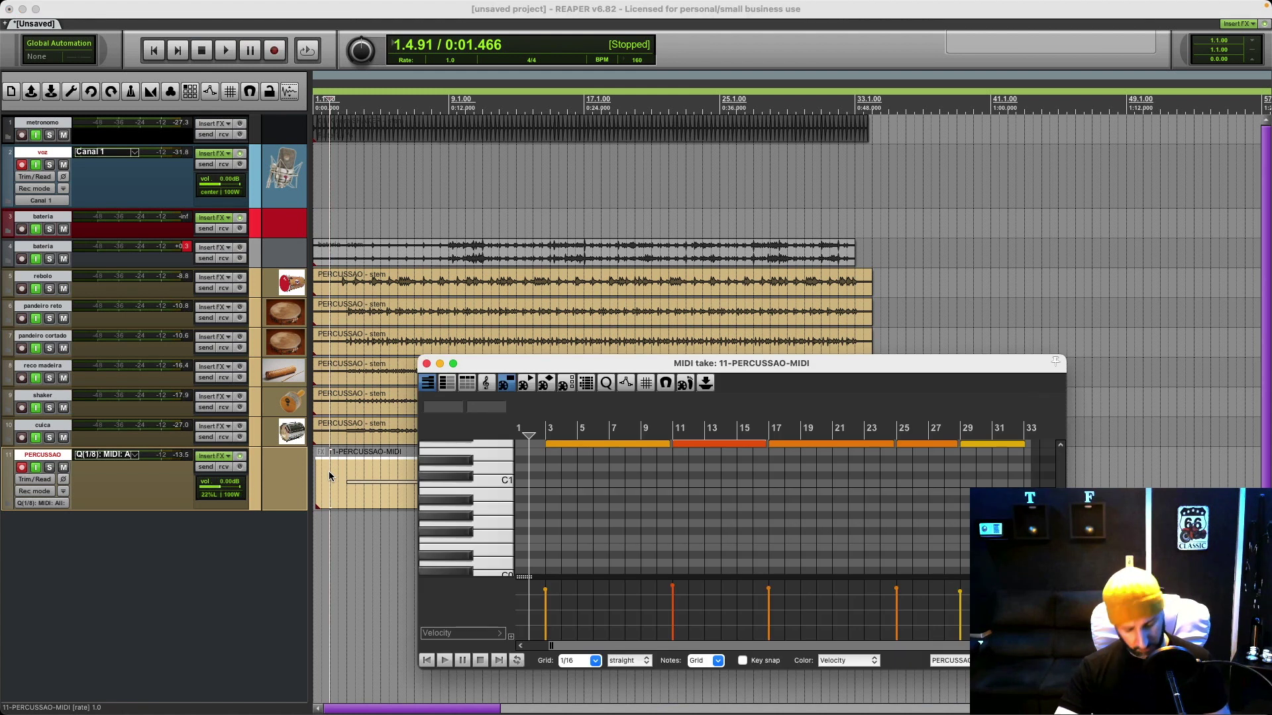
pyautogui.press('super+a')
pyautogui.press('q')
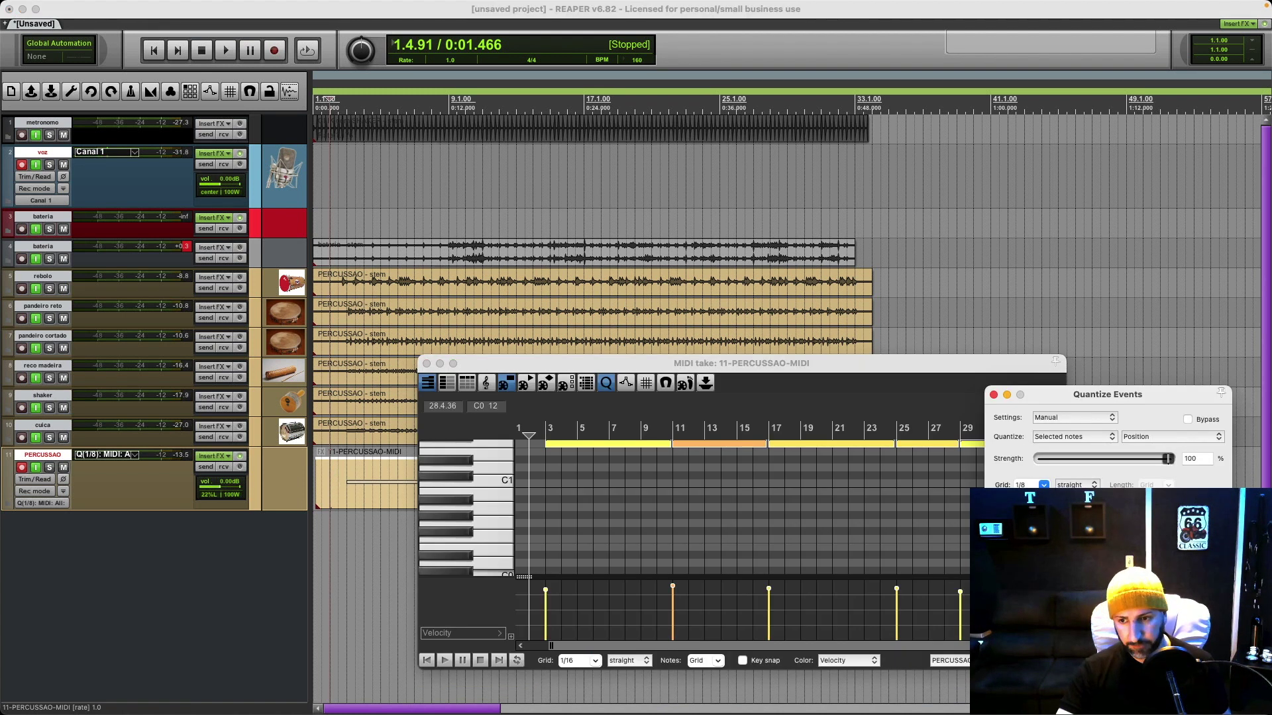
pyautogui.press('Return')
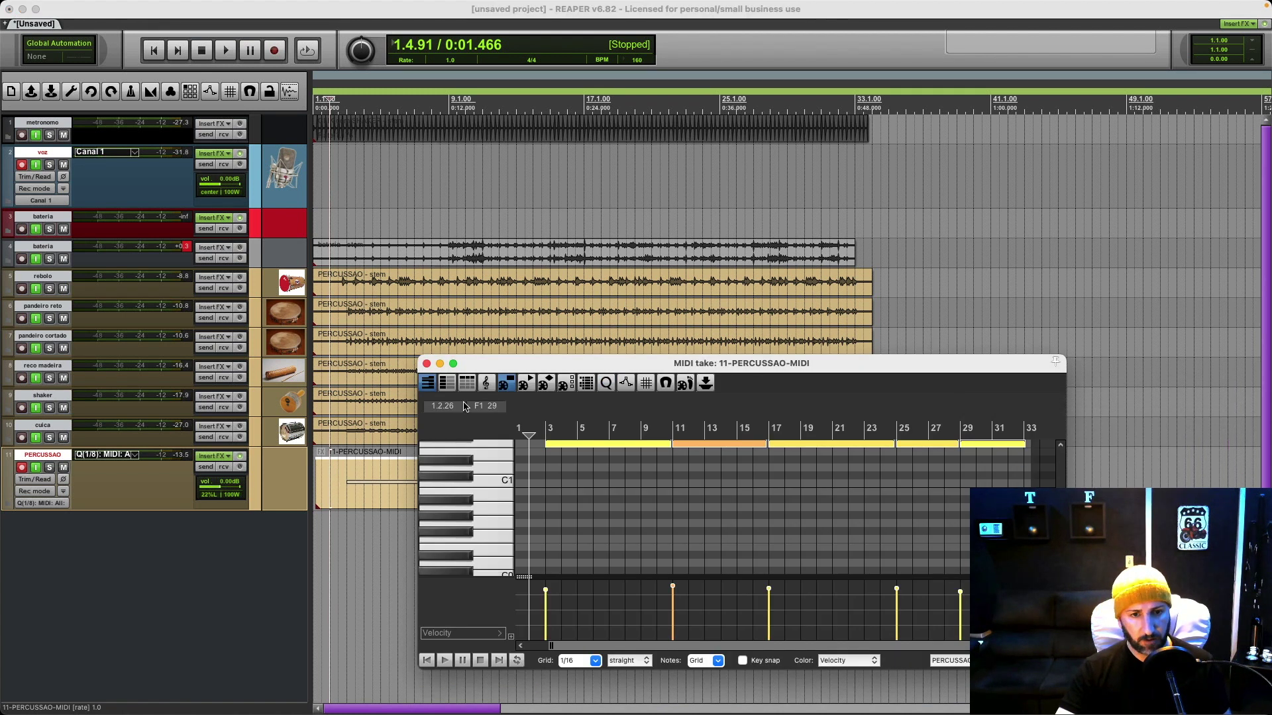
pyautogui.click(426, 364)
# Step: Render PERCUSSAO to a mono stem track, muting the original, and name the stem repique de mao with matching colour and a drum icon
pyautogui.rightClick(289, 461)
pyautogui.moveTo(352, 432)
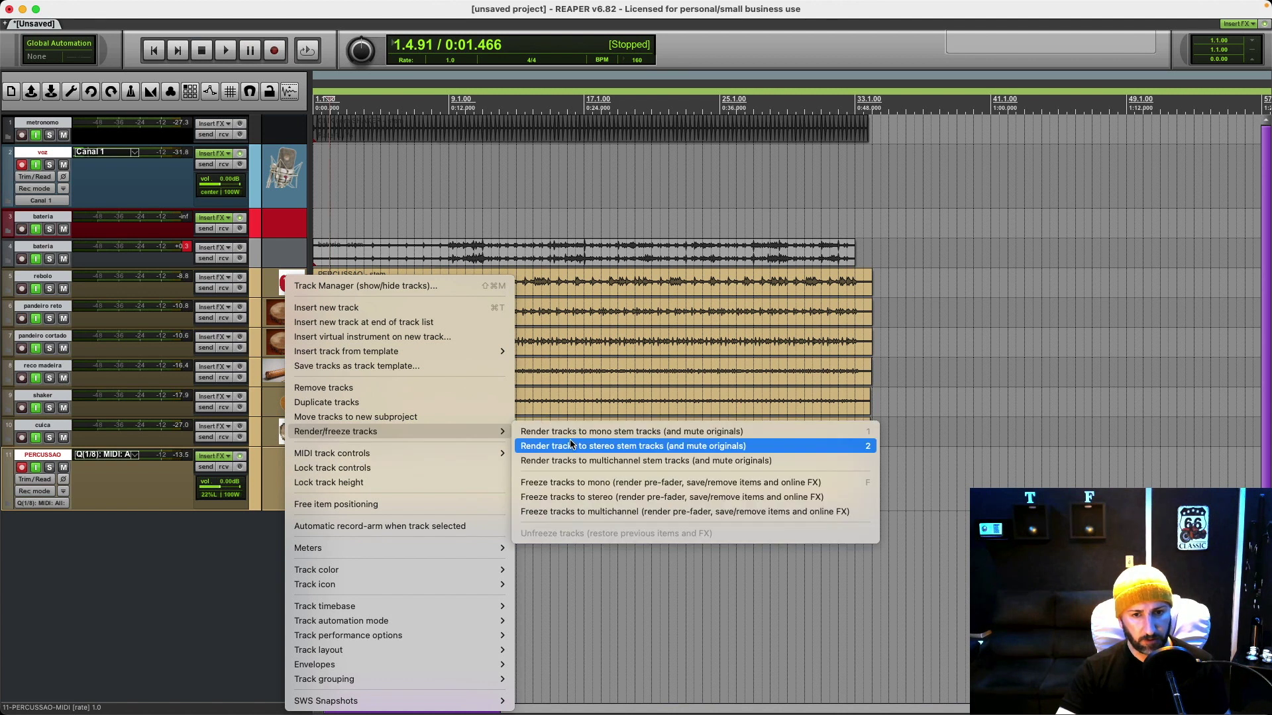
pyautogui.click(570, 441)
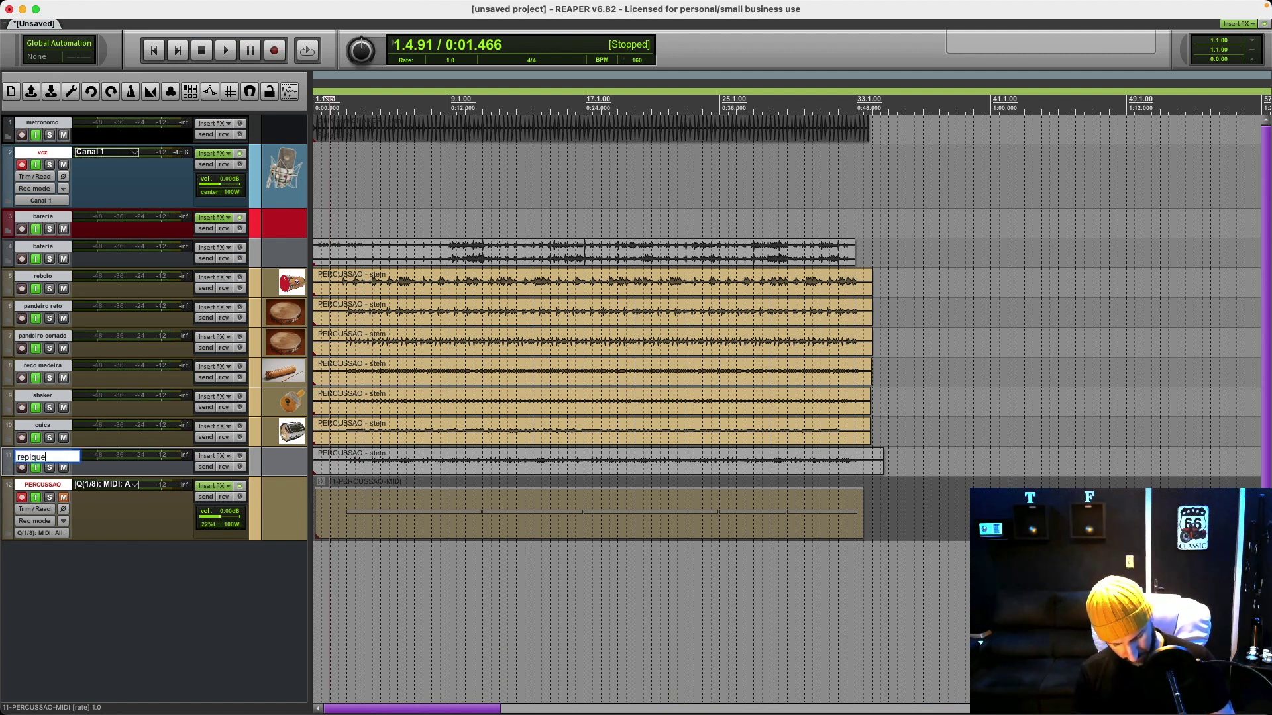
pyautogui.press('Return')
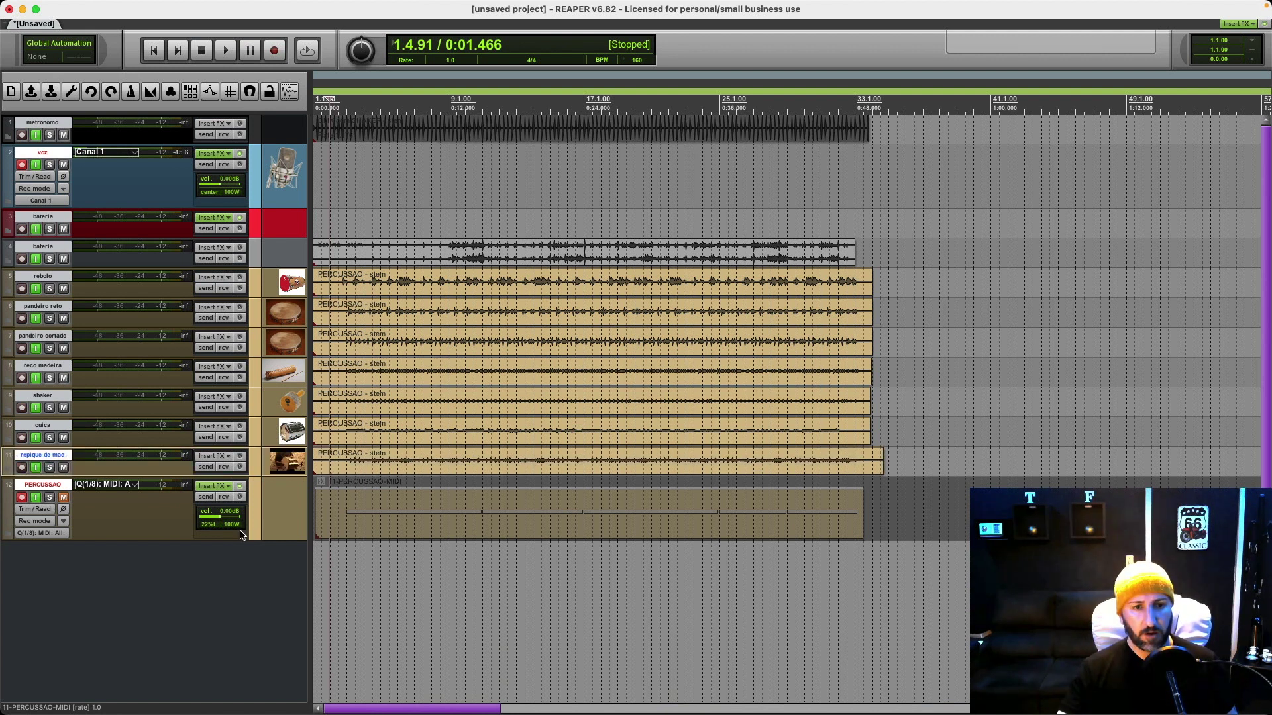
# Step: Delete the rendered MIDI take from PERCUSSAO and trim the ends of the repique de mao stem and the stems from rebolo to reco madeira
pyautogui.click(373, 519)
pyautogui.press('Delete')
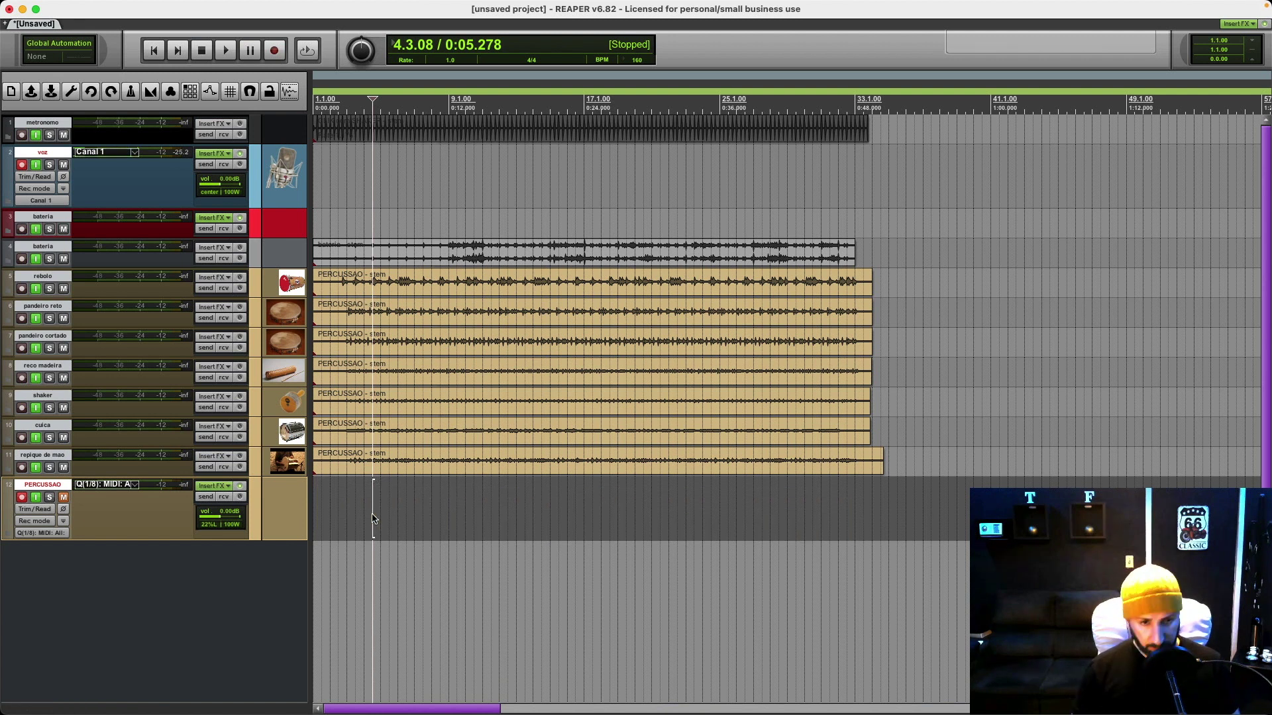
pyautogui.moveTo(887, 457); pyautogui.dragTo(870, 462)
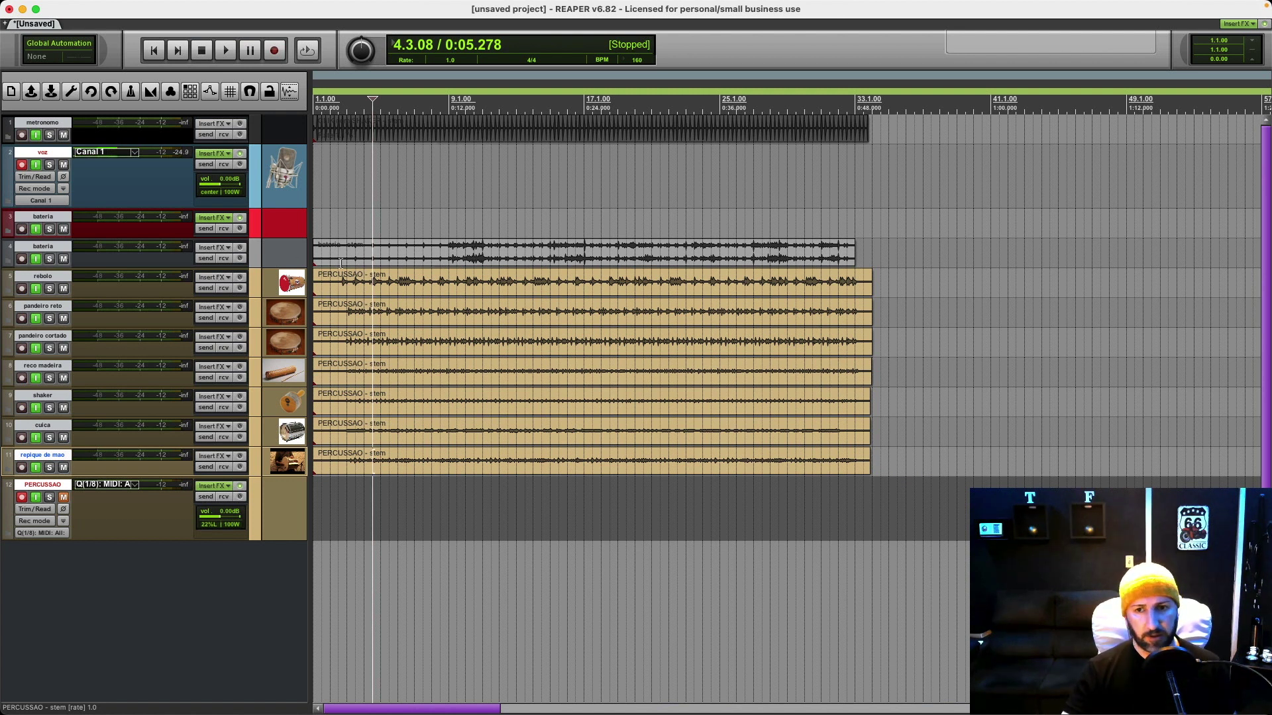
pyautogui.moveTo(866, 285); pyautogui.dragTo(865, 368)
pyautogui.click(155, 51)
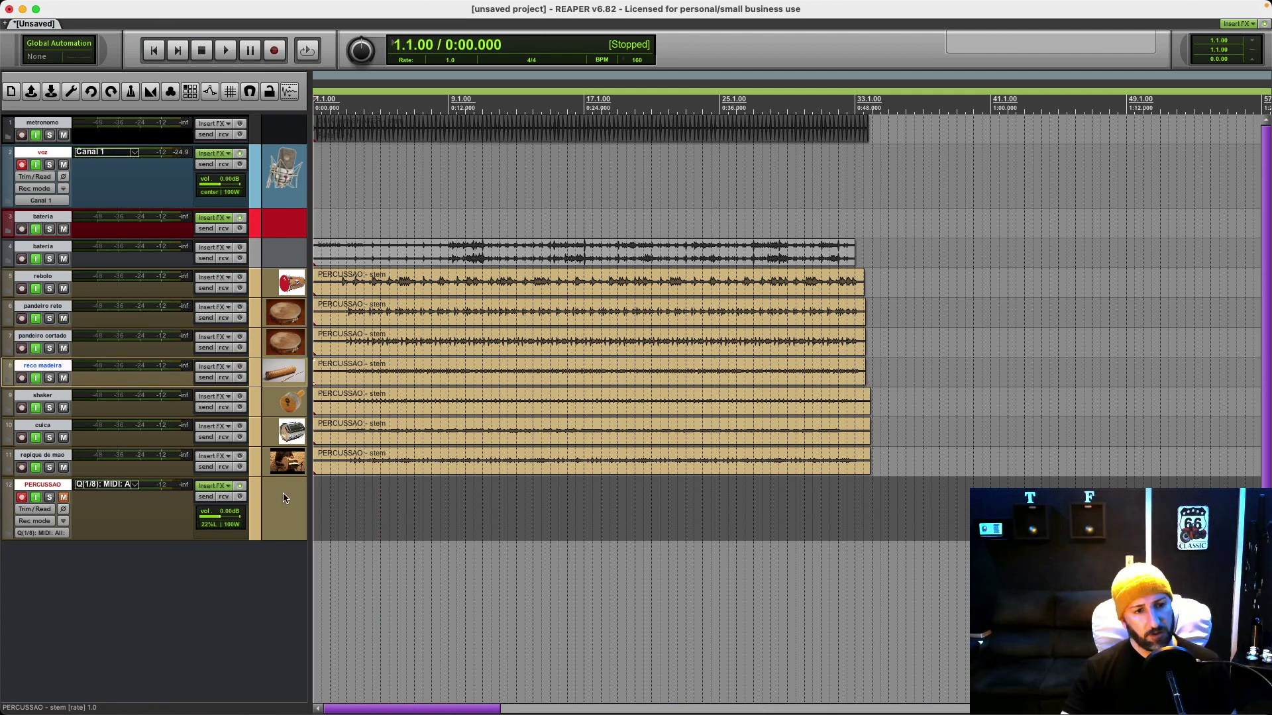
# Step: Unmute PERCUSSAO and pan it back to center with its volume at 0.00 dB
pyautogui.click(63, 497)
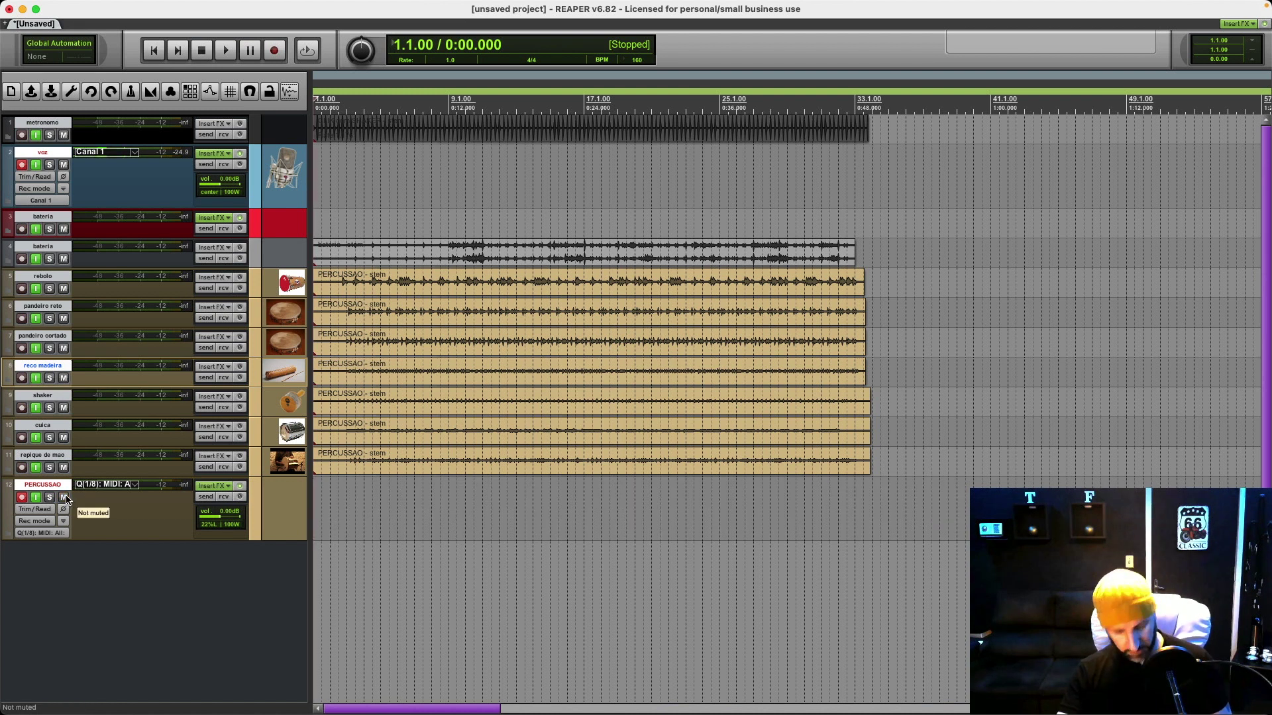
pyautogui.press('super+m')
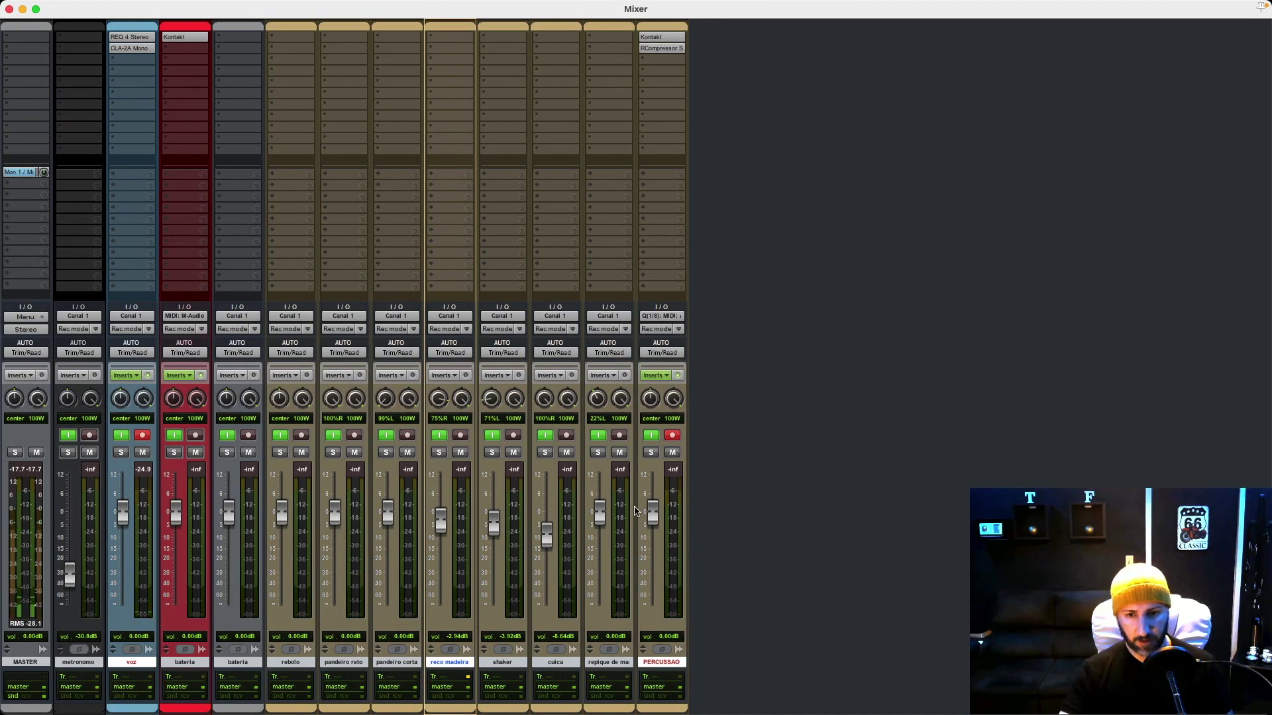
pyautogui.press('super+m')
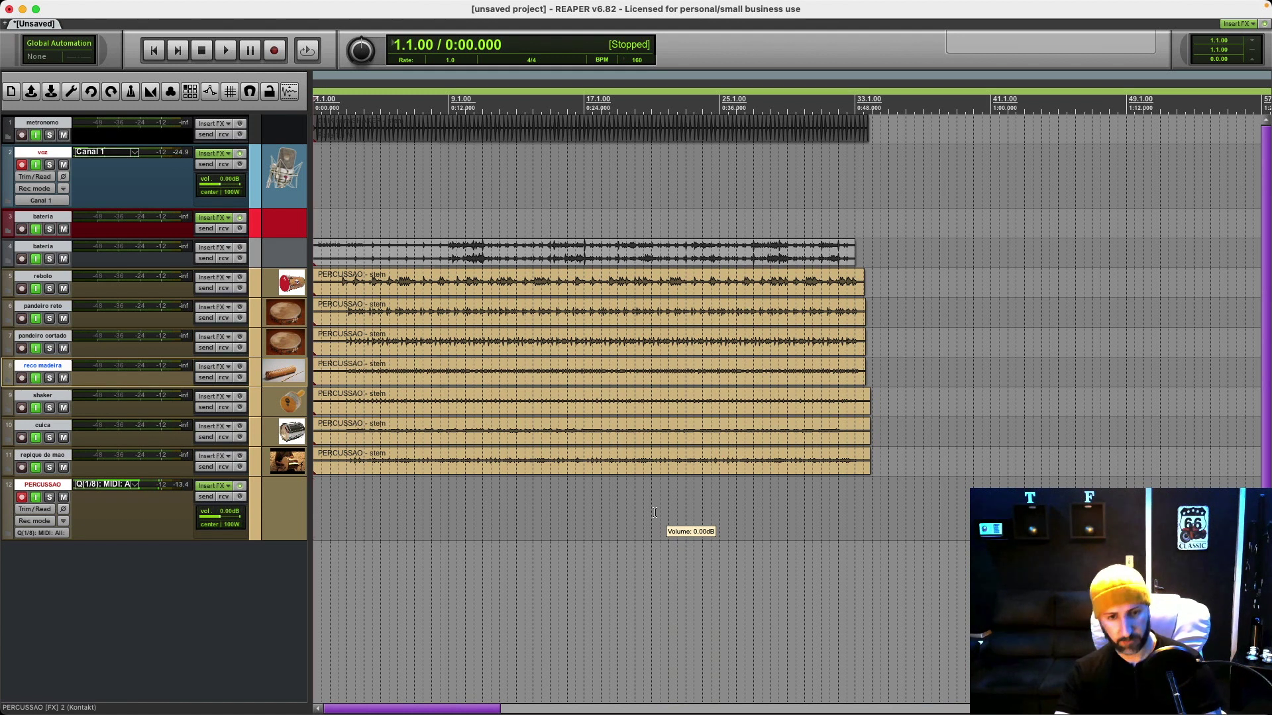
# Step: Record another PERCUSSAO MIDI take from the project start, disarming voz during recording, and save all recorded files
pyautogui.click(275, 51)
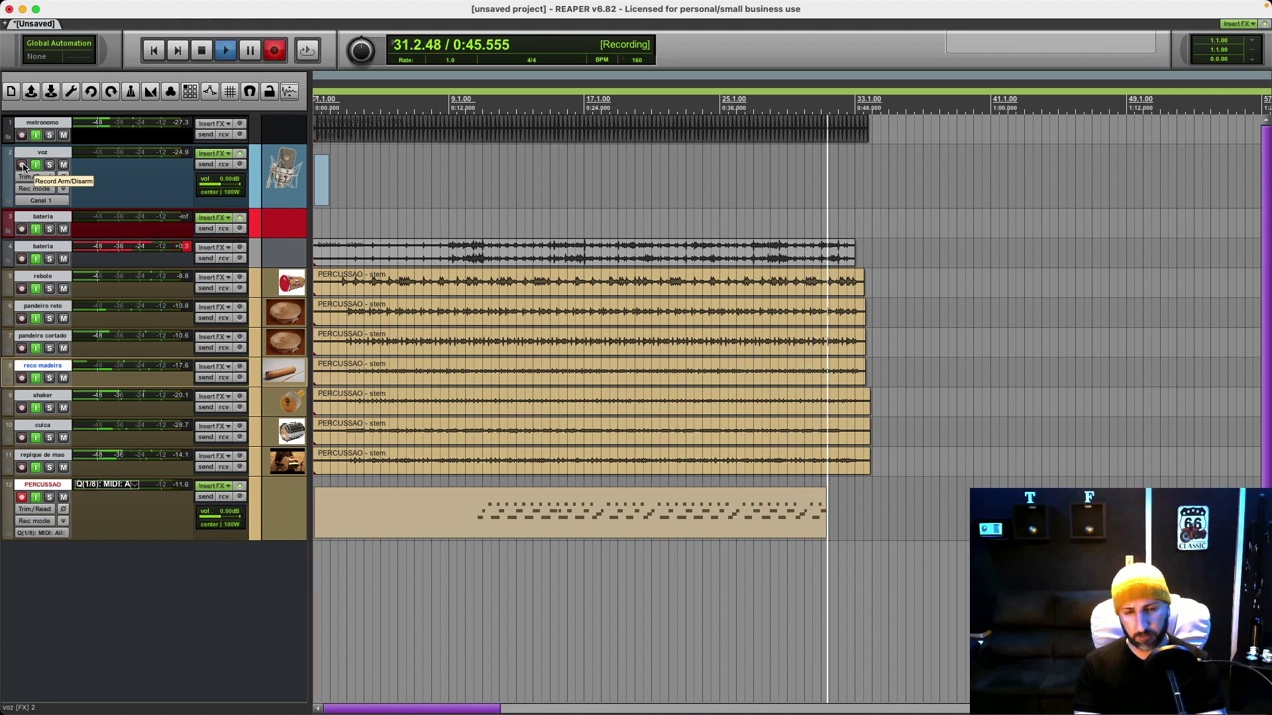
pyautogui.press('space')
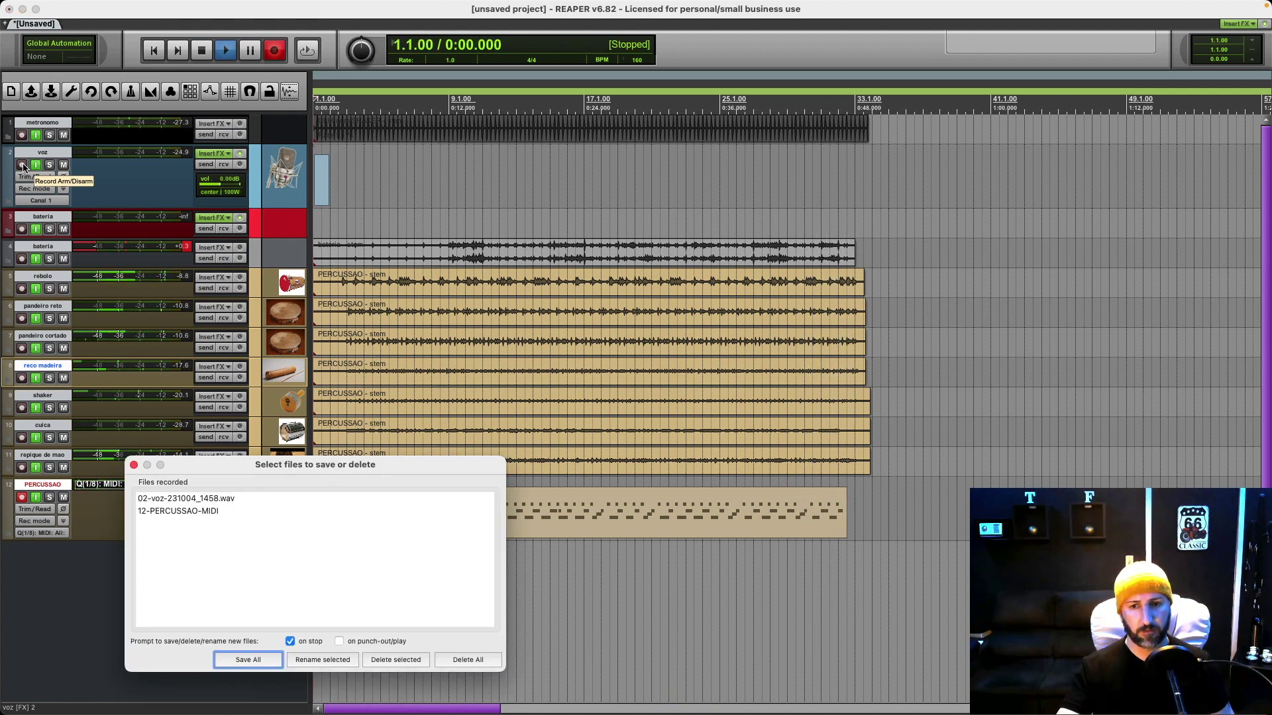
pyautogui.press('Return')
# Step: Quantize all notes of the newest PERCUSSAO take to the straight 1/8 grid at 100% strength, and delete the short audio item from voz
pyautogui.doubleClick(455, 507)
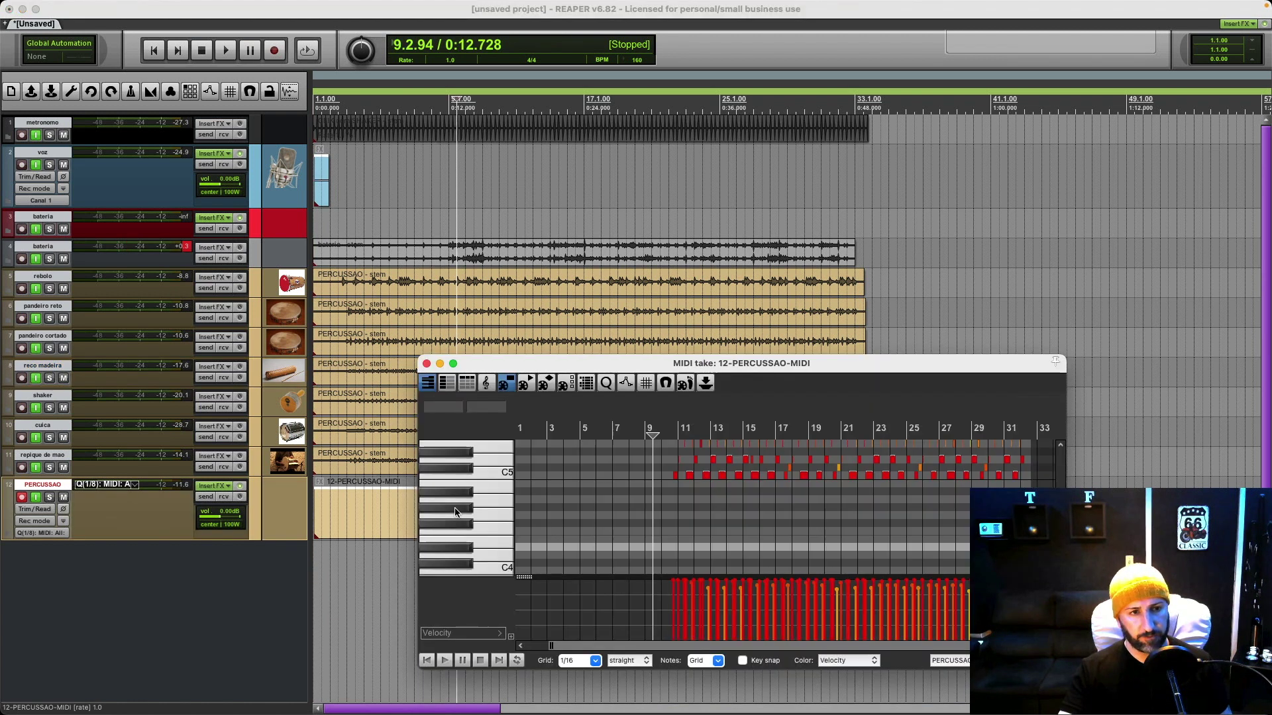
pyautogui.press('super+a')
pyautogui.press('q')
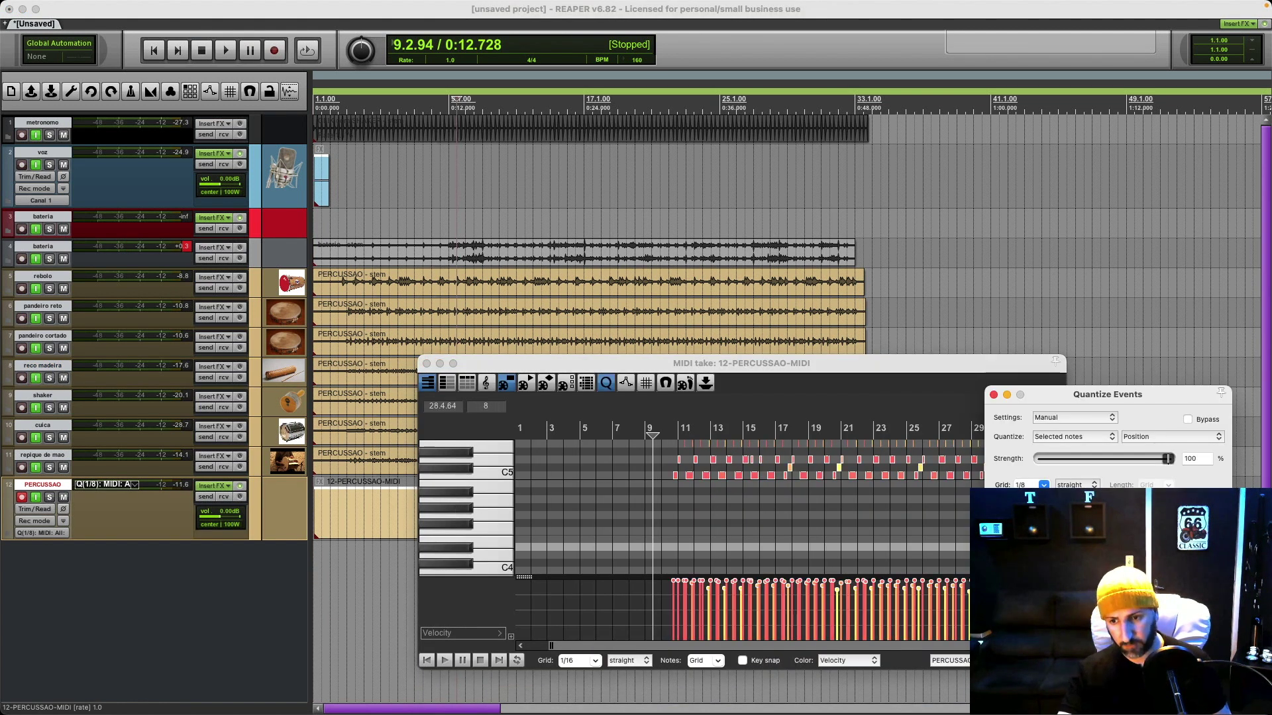
pyautogui.press('Return')
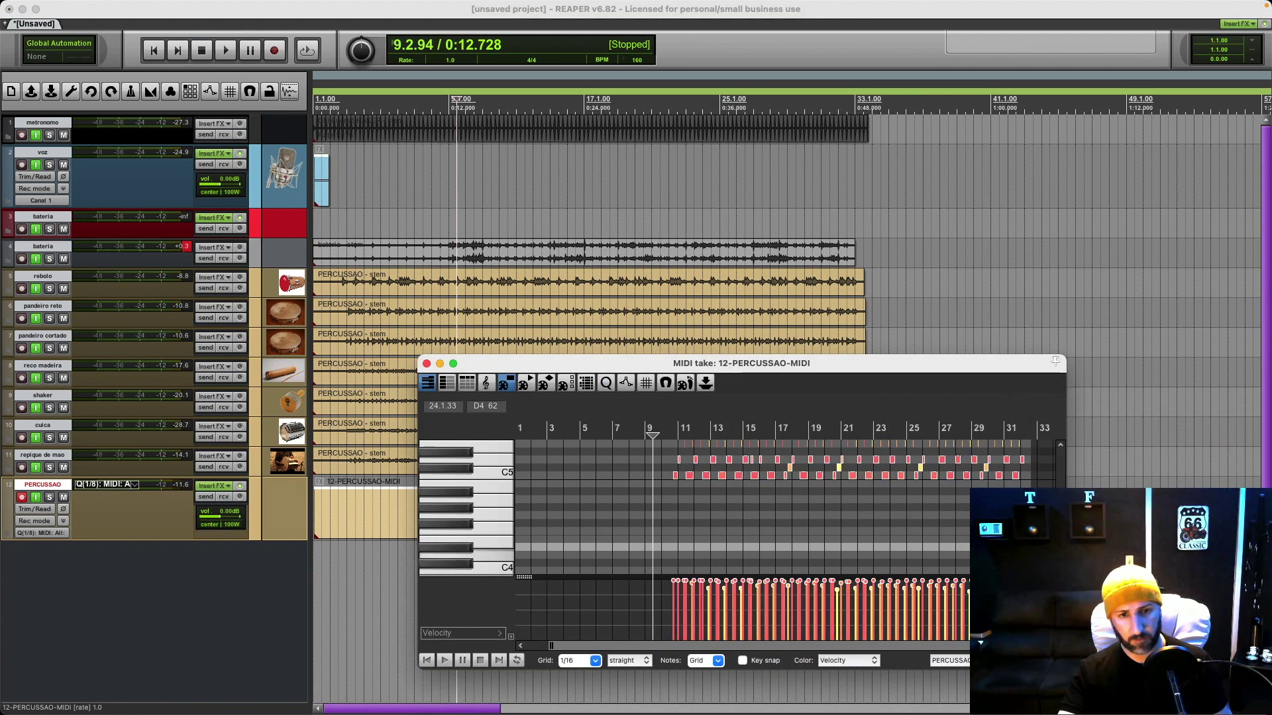
pyautogui.click(427, 363)
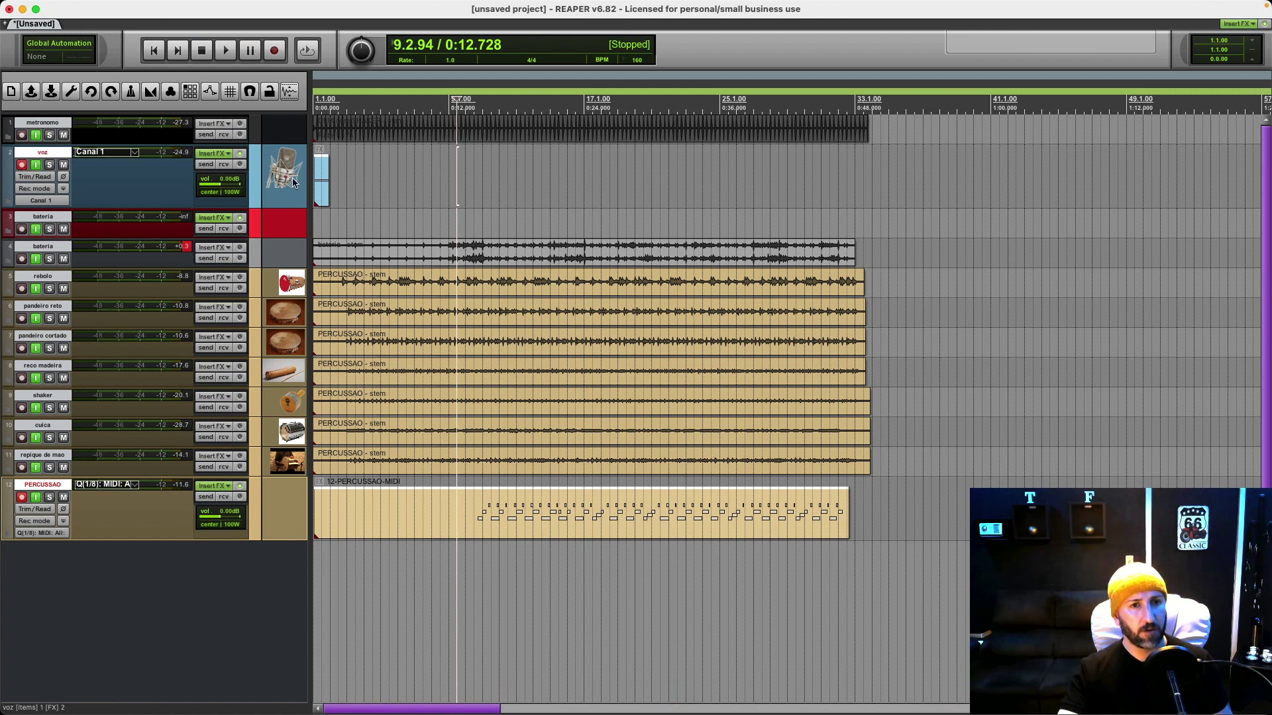
pyautogui.click(322, 179)
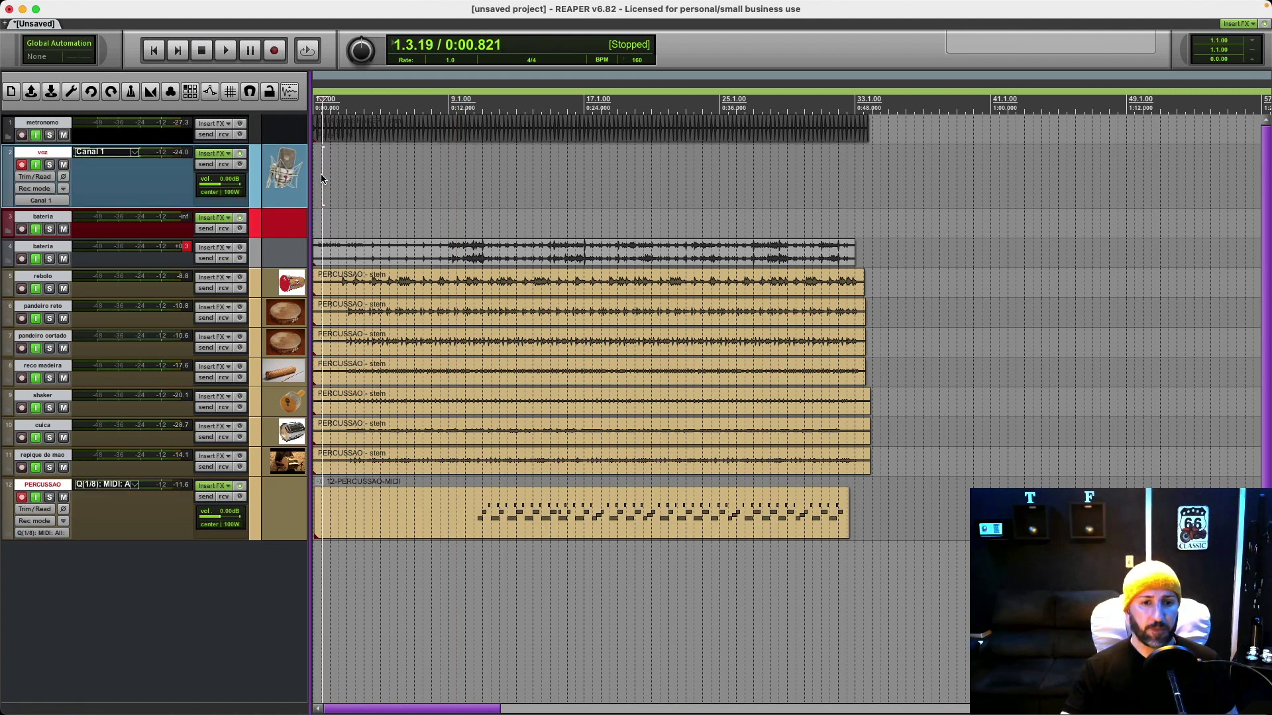
pyautogui.doubleClick(440, 523)
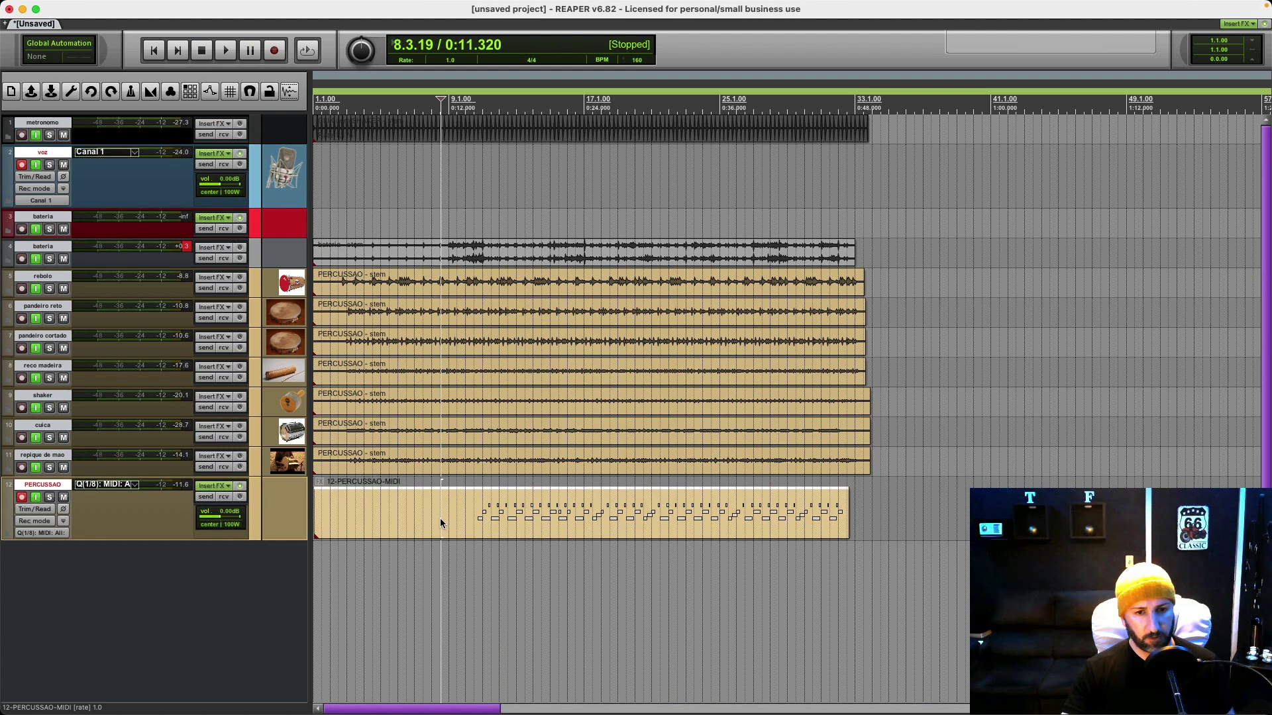
pyautogui.press('q')
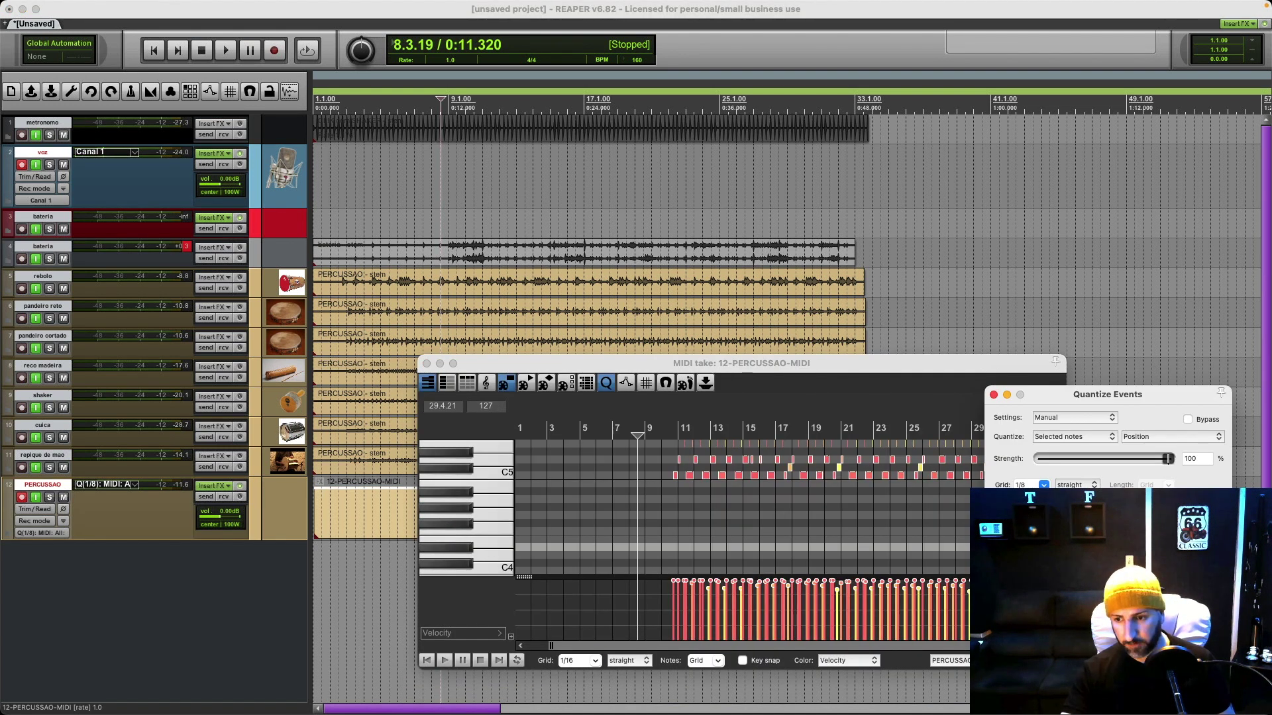
pyautogui.press('Escape')
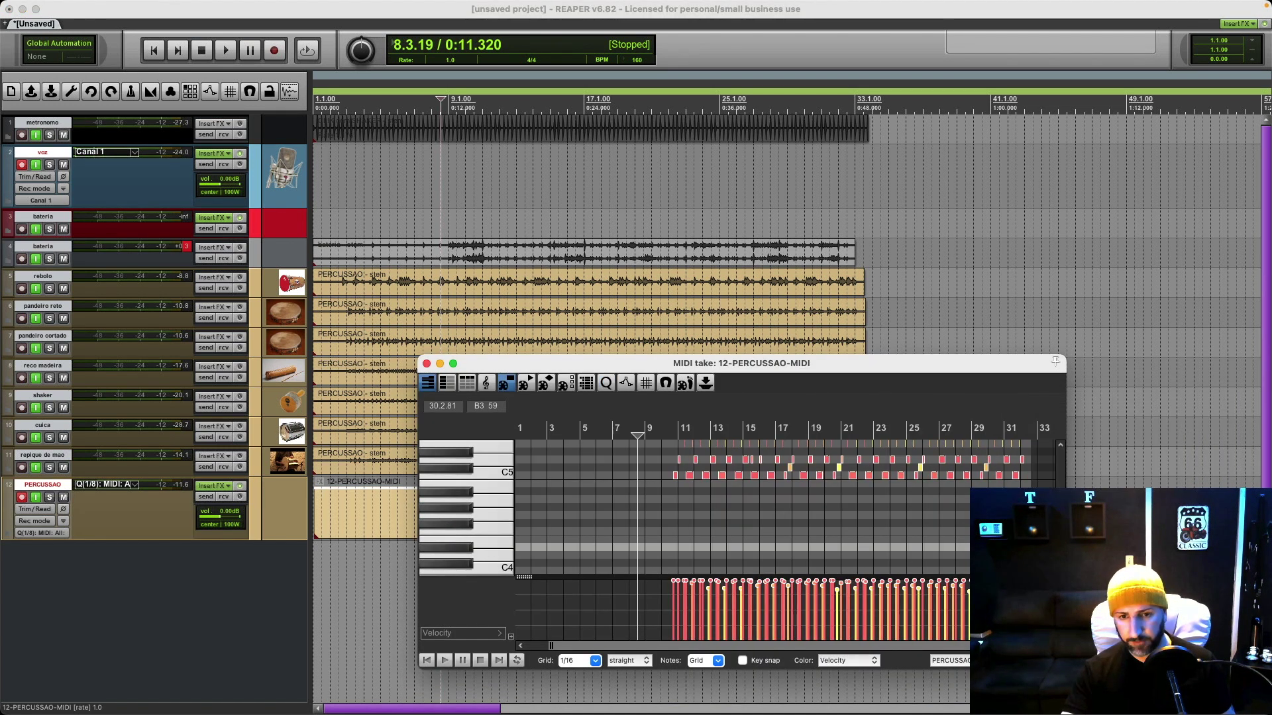
pyautogui.click(427, 363)
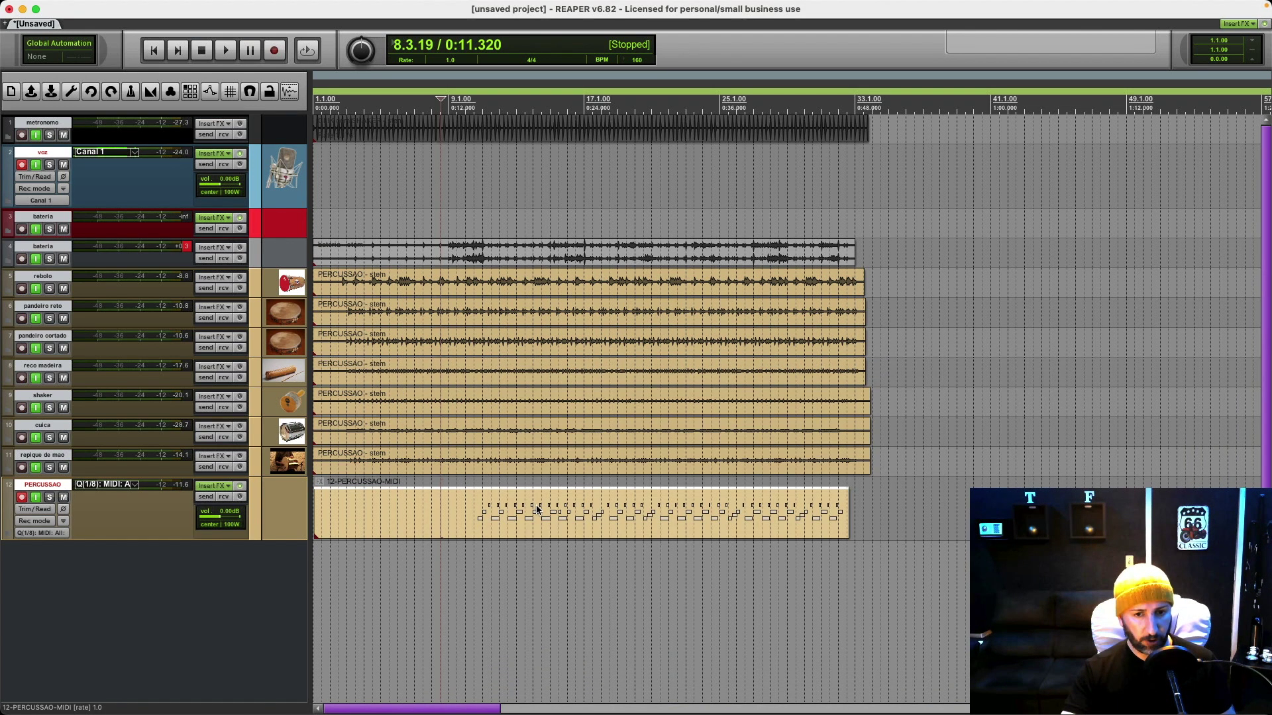
# Step: Play the project from around bar 16 with PERCUSSAO soloed to check the quantized take
pyautogui.click(578, 560)
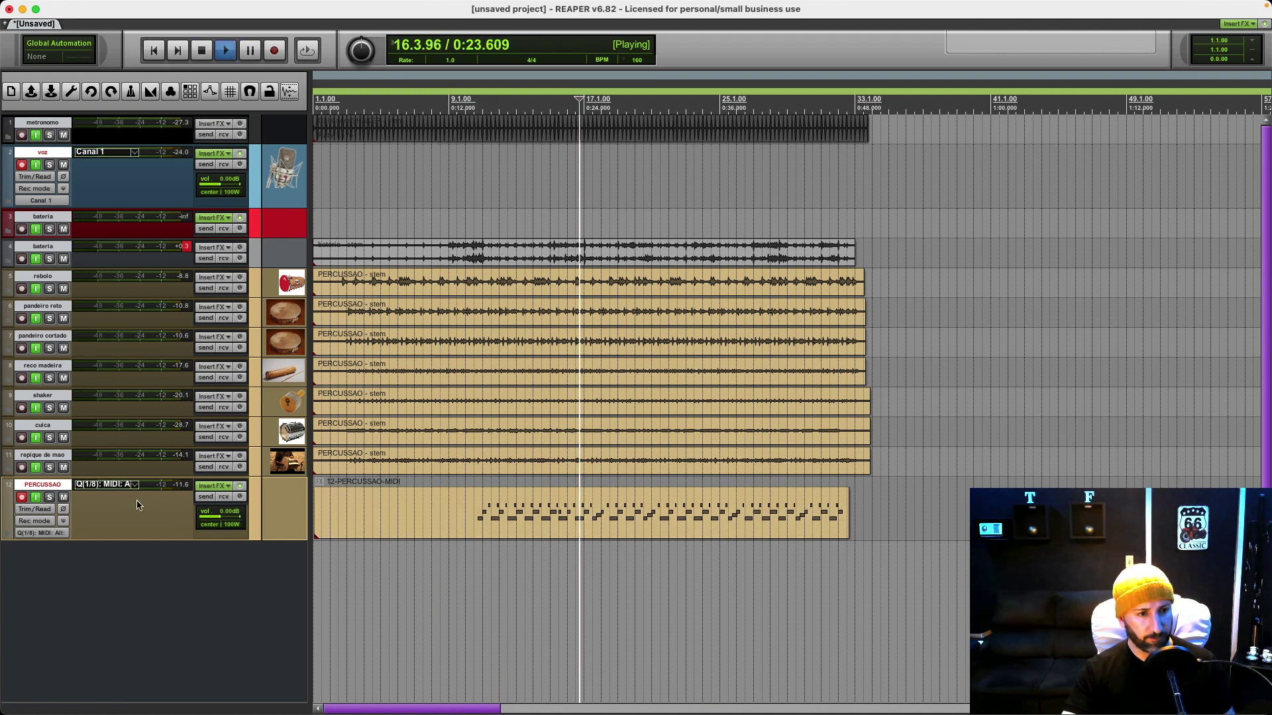
pyautogui.click(49, 497)
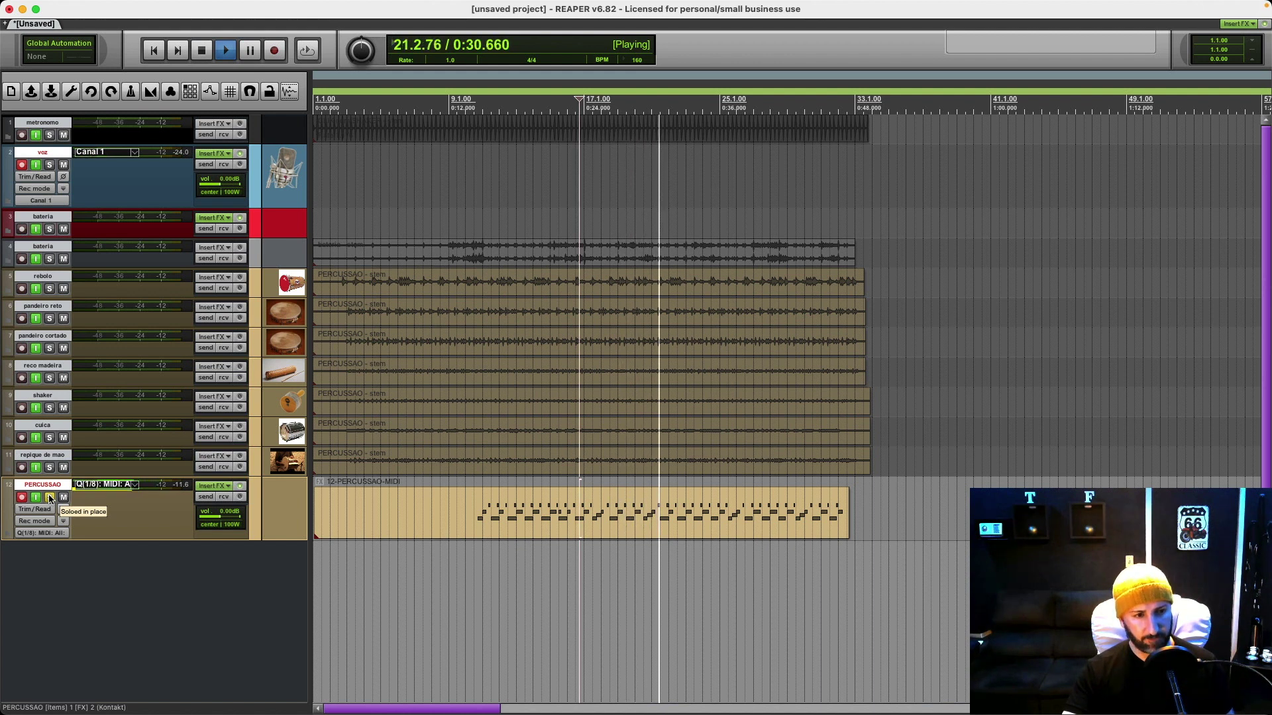
pyautogui.click(50, 497)
pyautogui.press('space')
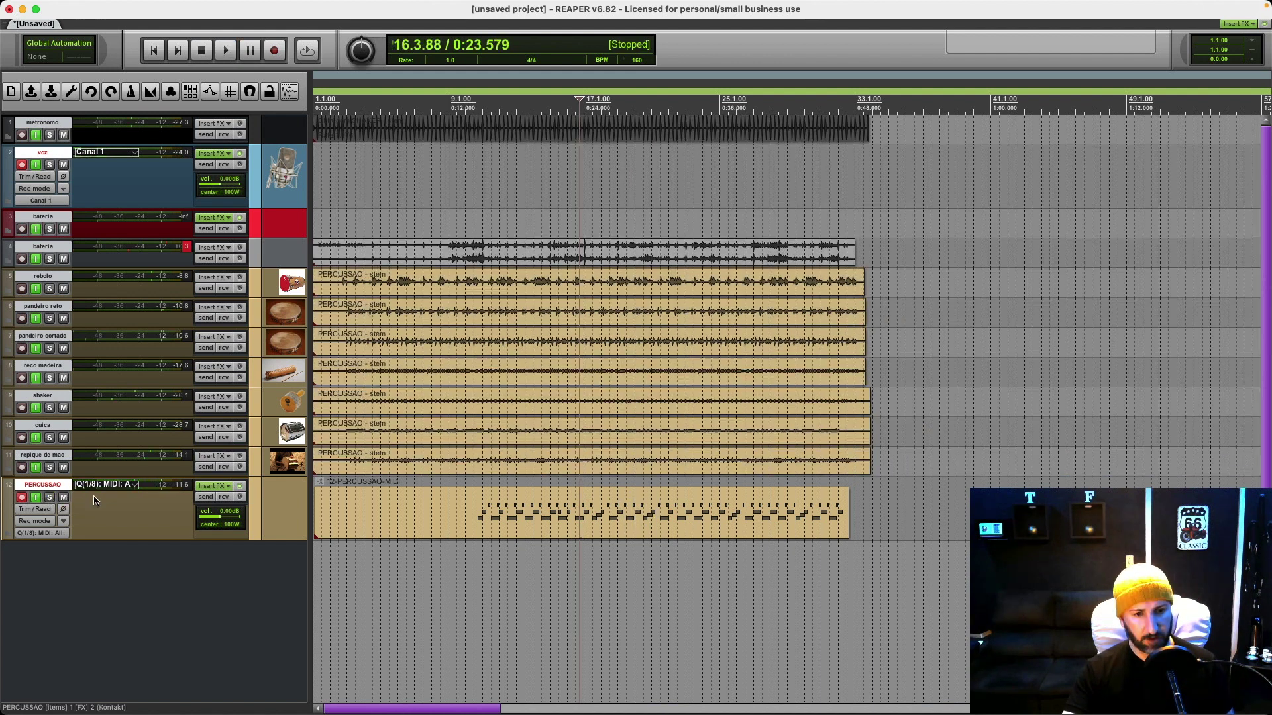
# Step: Render the PERCUSSAO track with its latest take to a mono stem track, muting the original
pyautogui.rightClick(289, 512)
pyautogui.moveTo(463, 431)
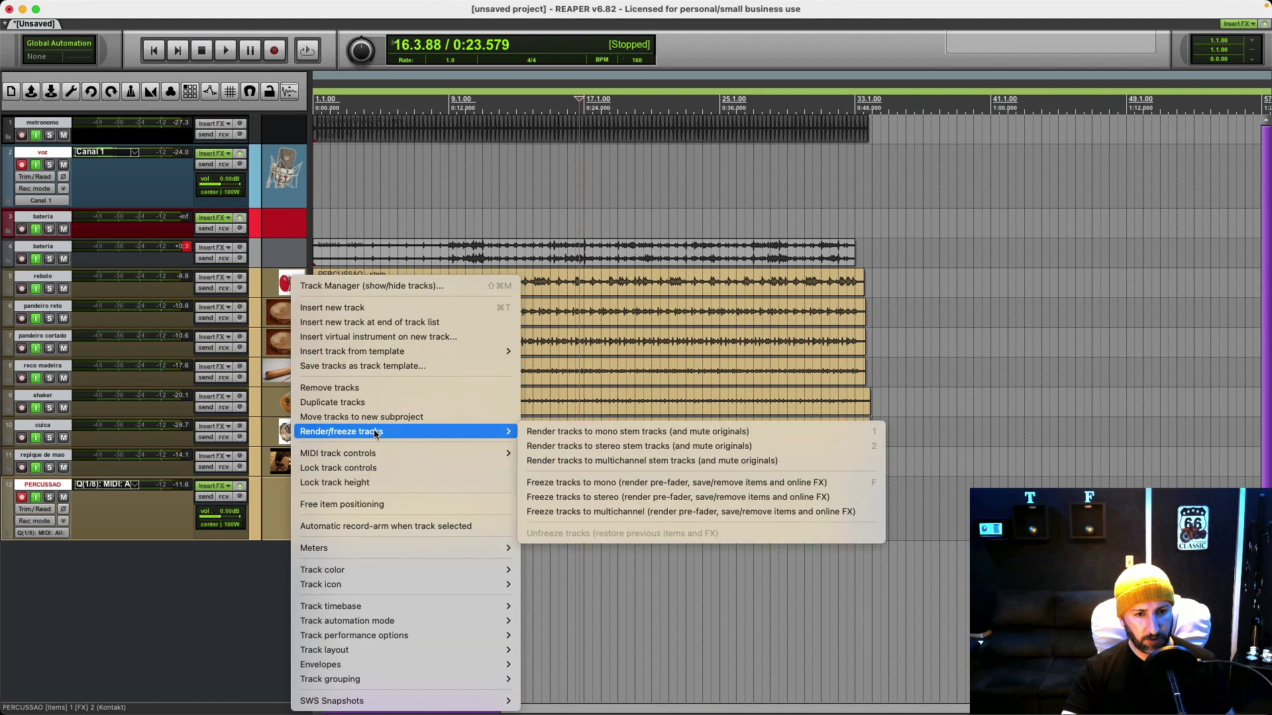
pyautogui.click(540, 432)
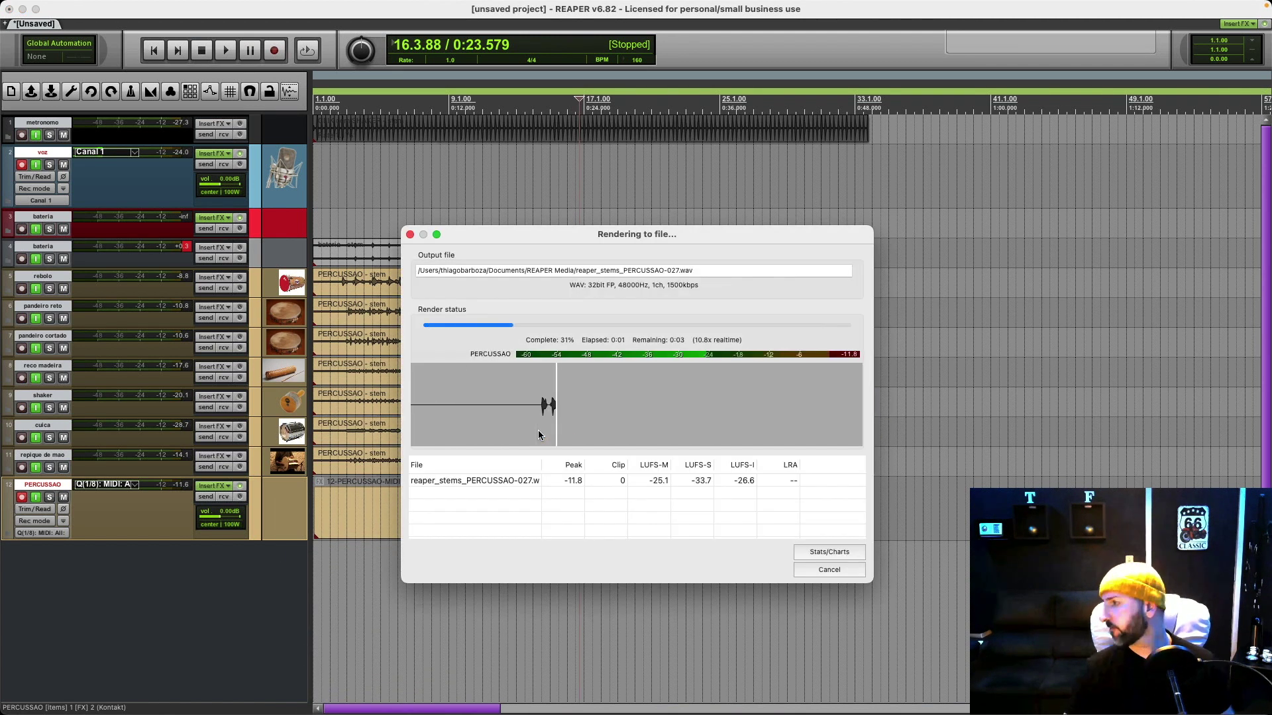